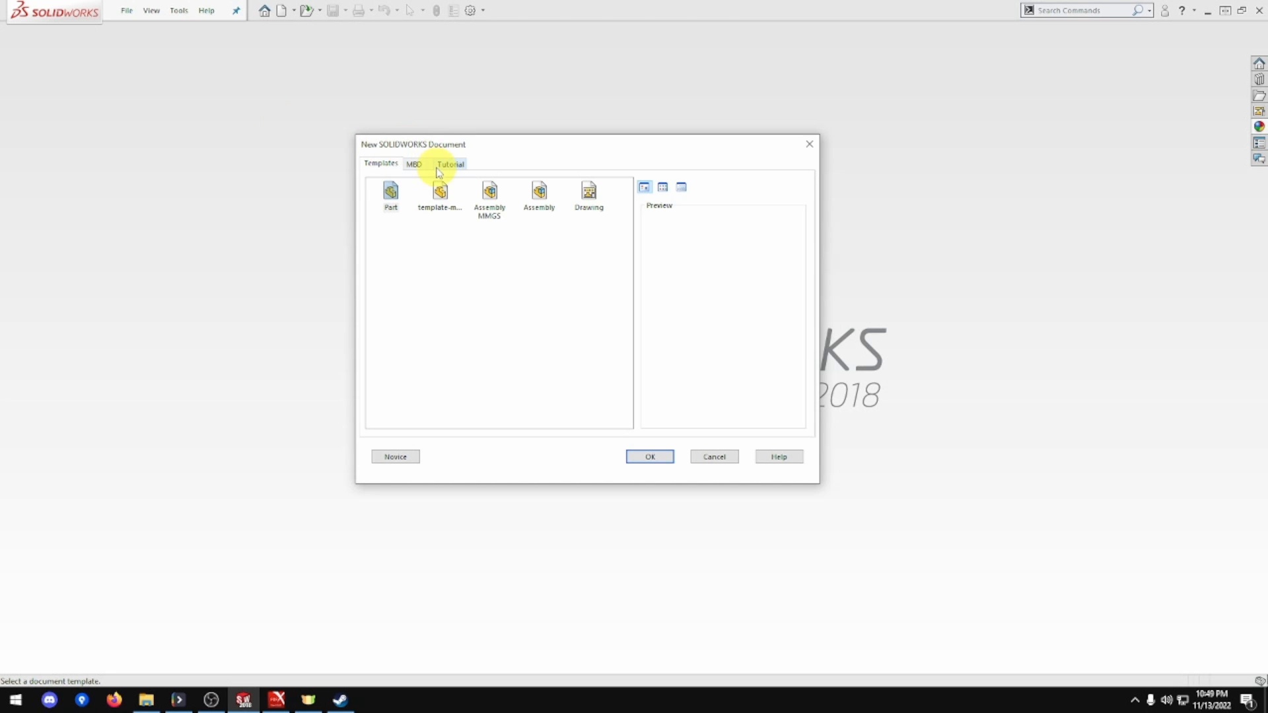
Step: Create a new part from the custom part template and start a sketch on the Right Plane
double_click(439, 197)
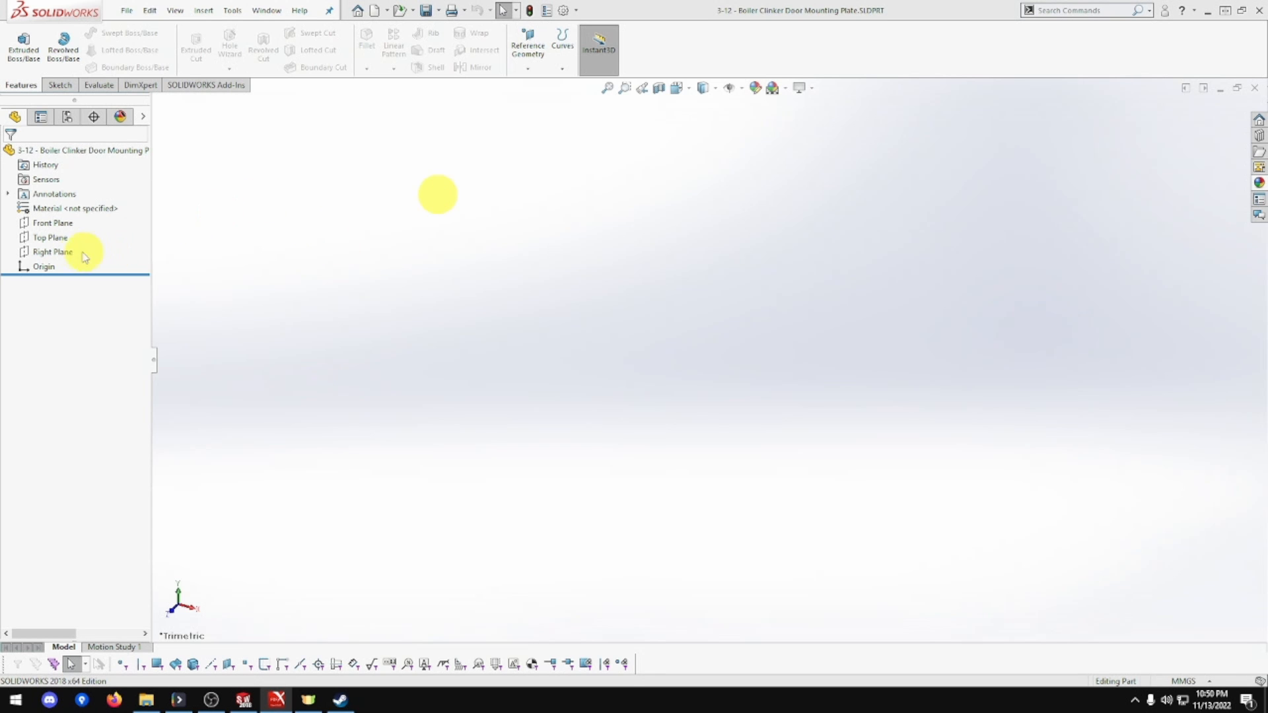
right_click(85, 256)
left_click(68, 232)
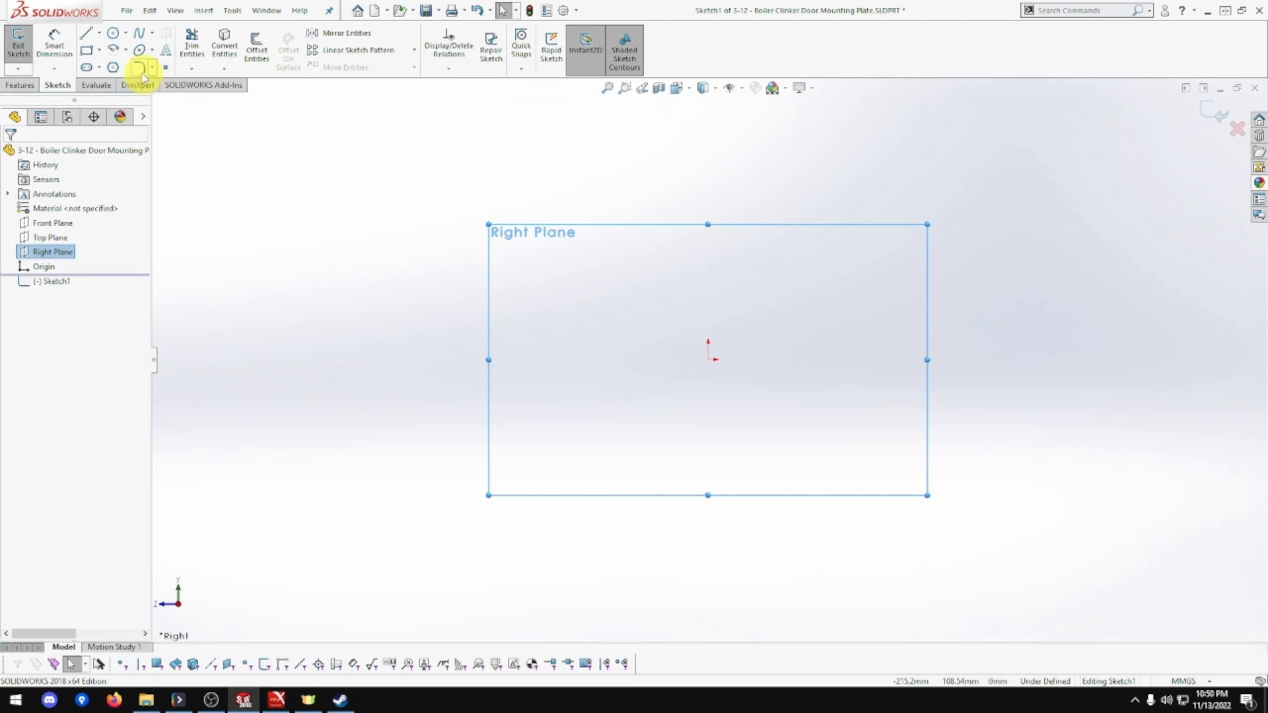
Step: Sketch a center rectangle about 237 by 125 mm, centred on the origin
left_click(85, 51)
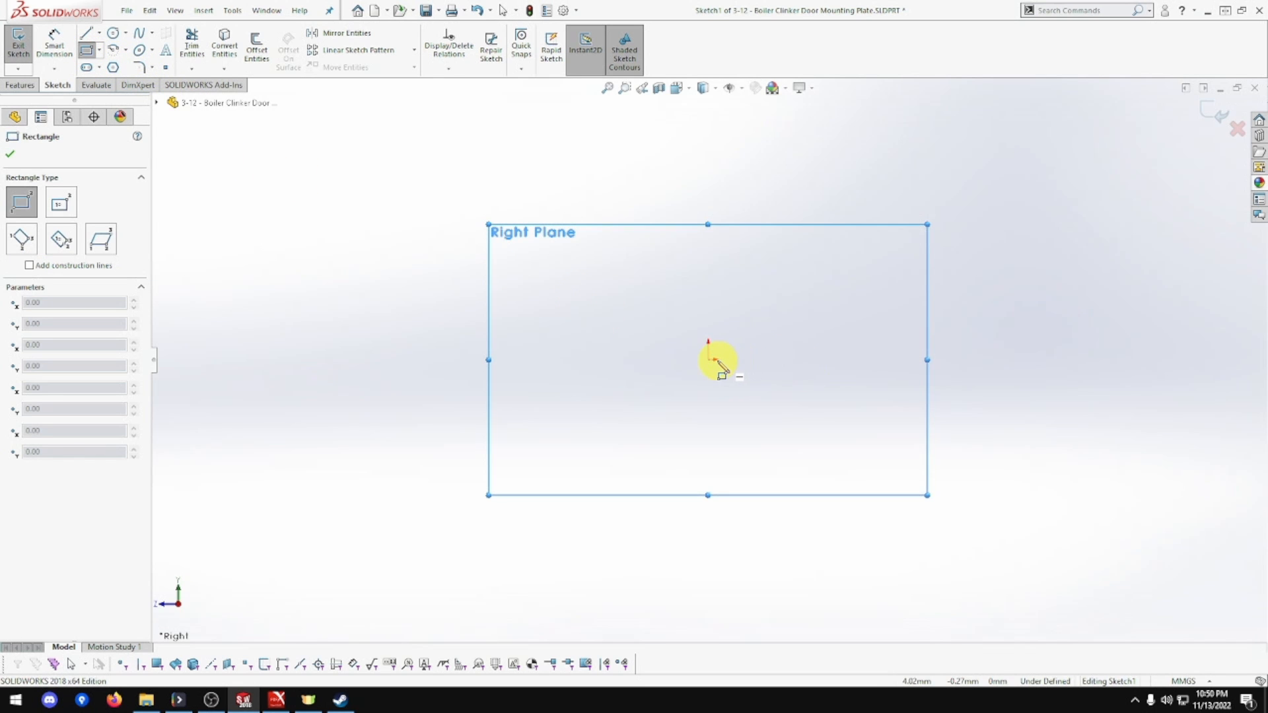
left_click(99, 50)
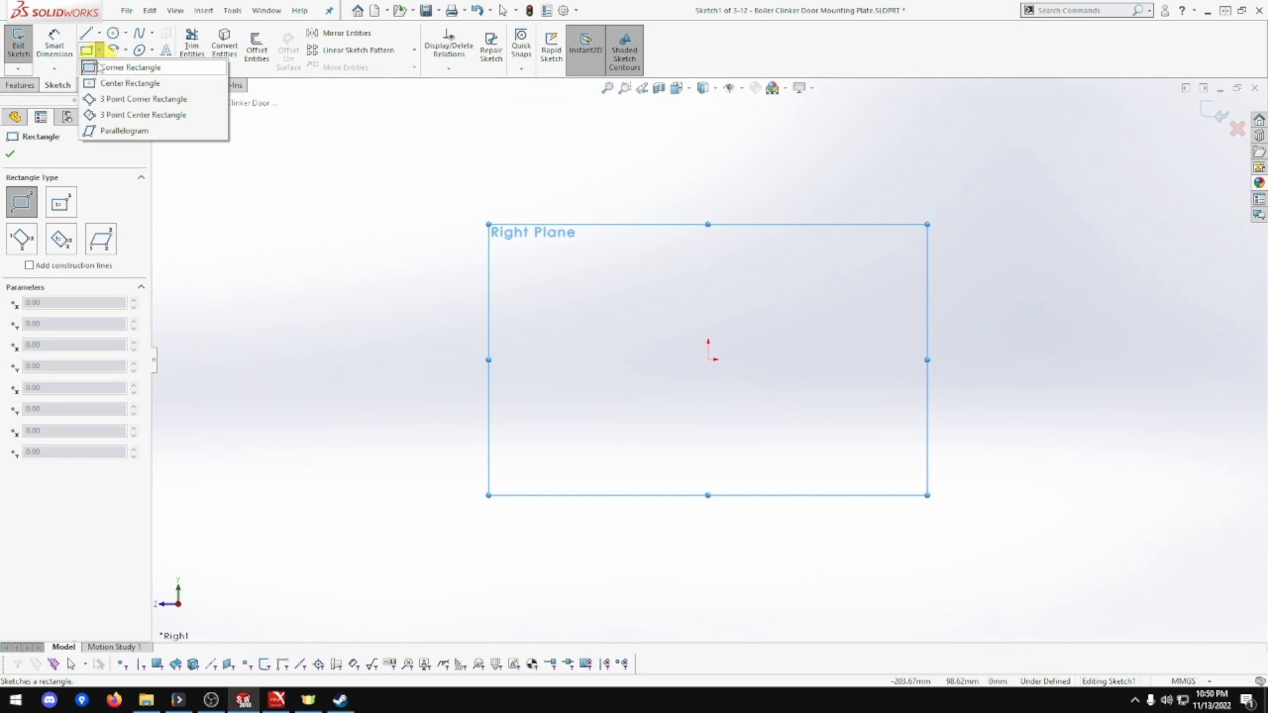
left_click(99, 76)
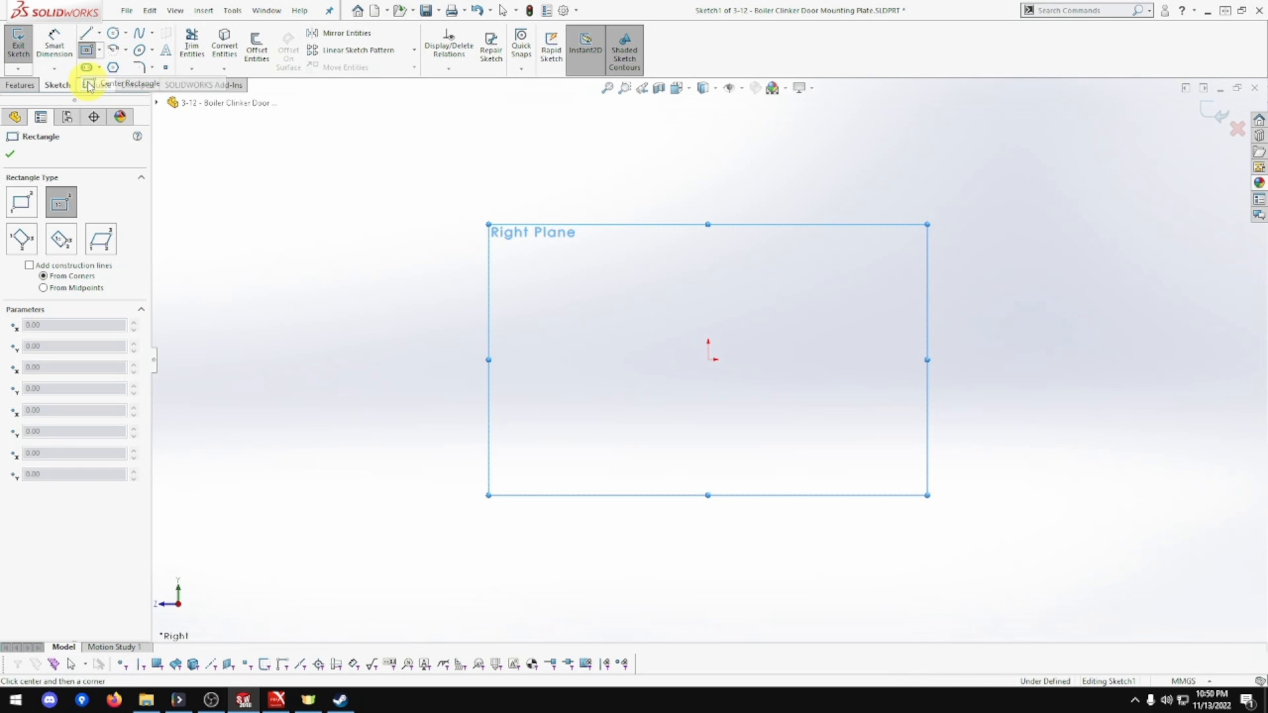
left_click(708, 359)
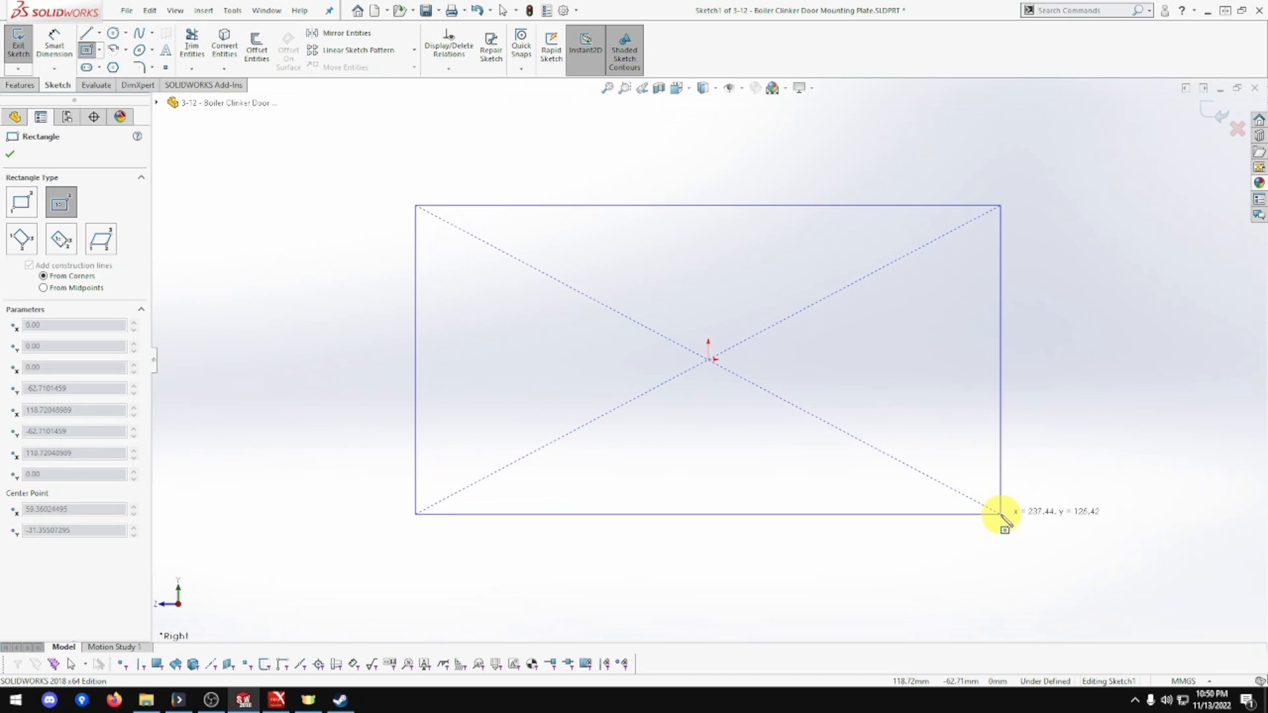
left_click(1001, 513)
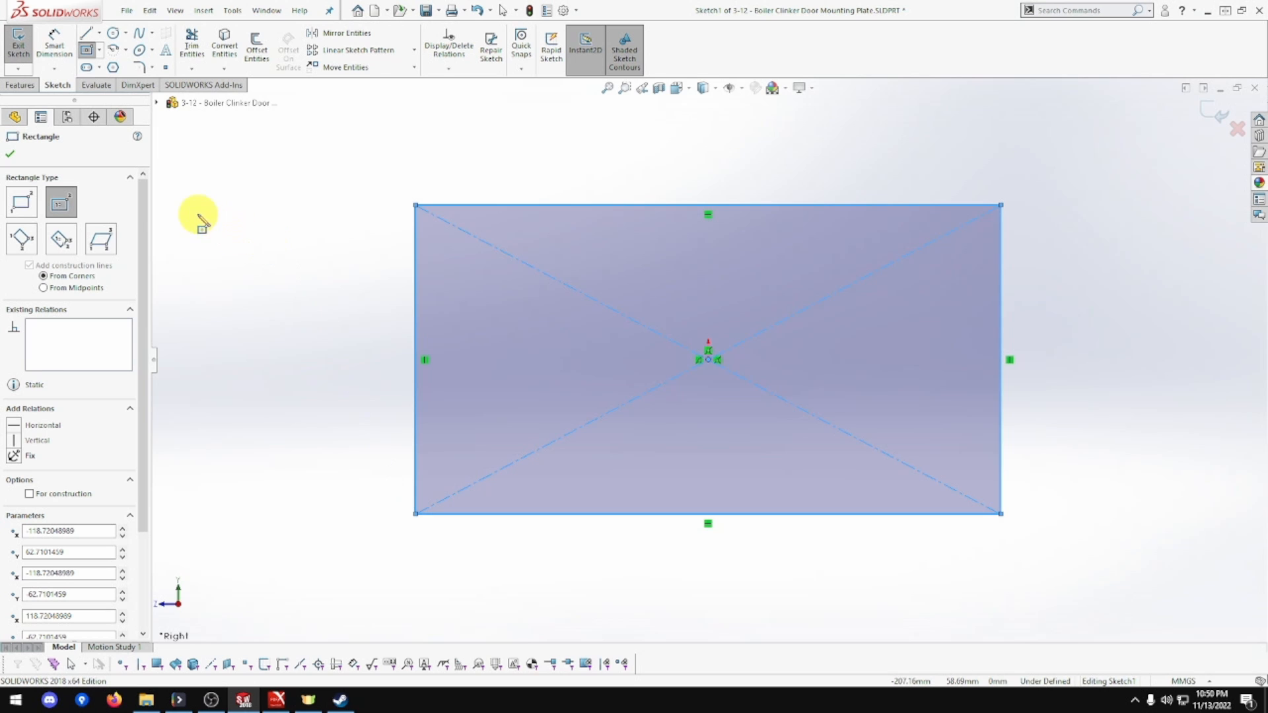
Step: Dimension the rectangle to 111 mm wide (55.5 + 55.5) and 64 mm high
left_click(53, 48)
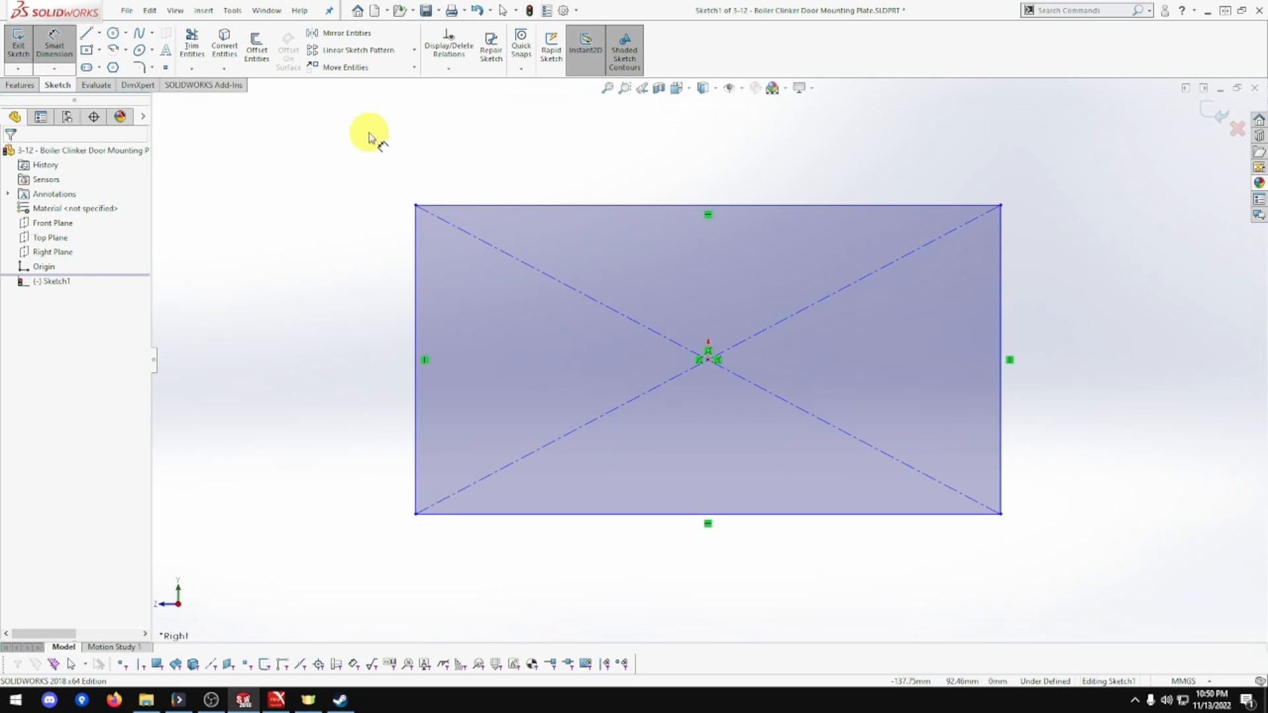
left_click(624, 202)
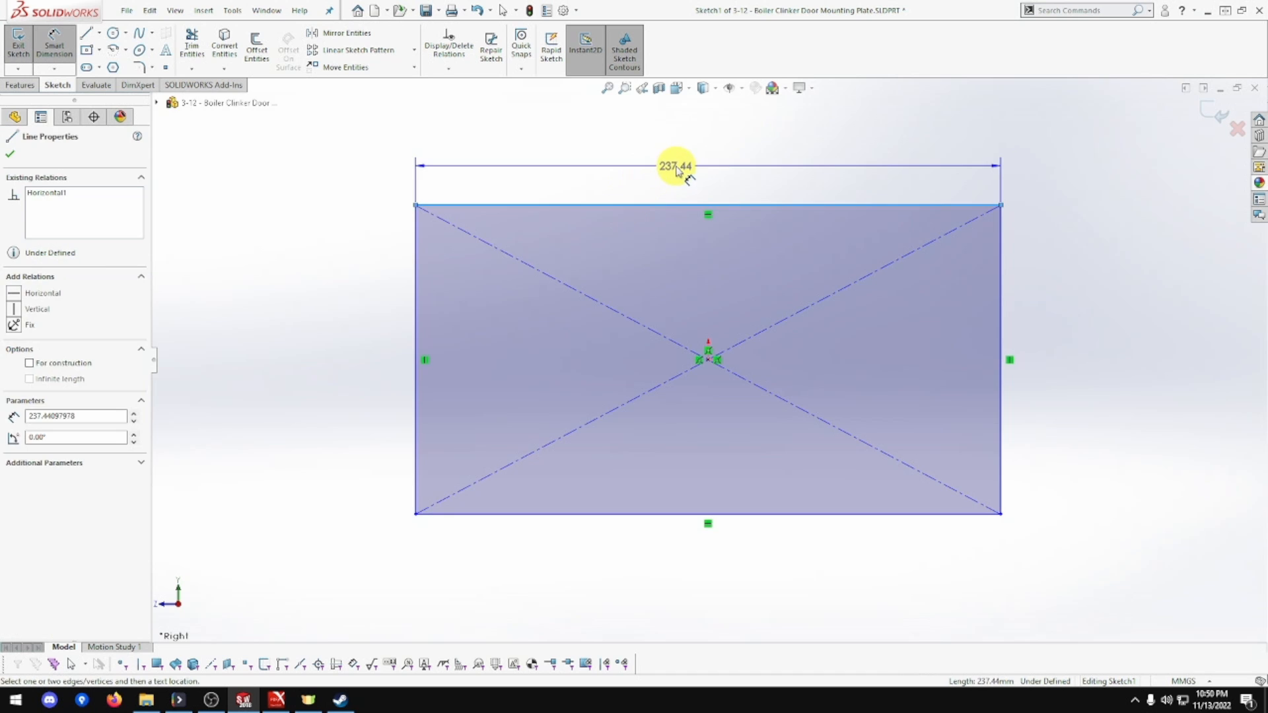
left_click(674, 166)
type("55.5 + 55.")
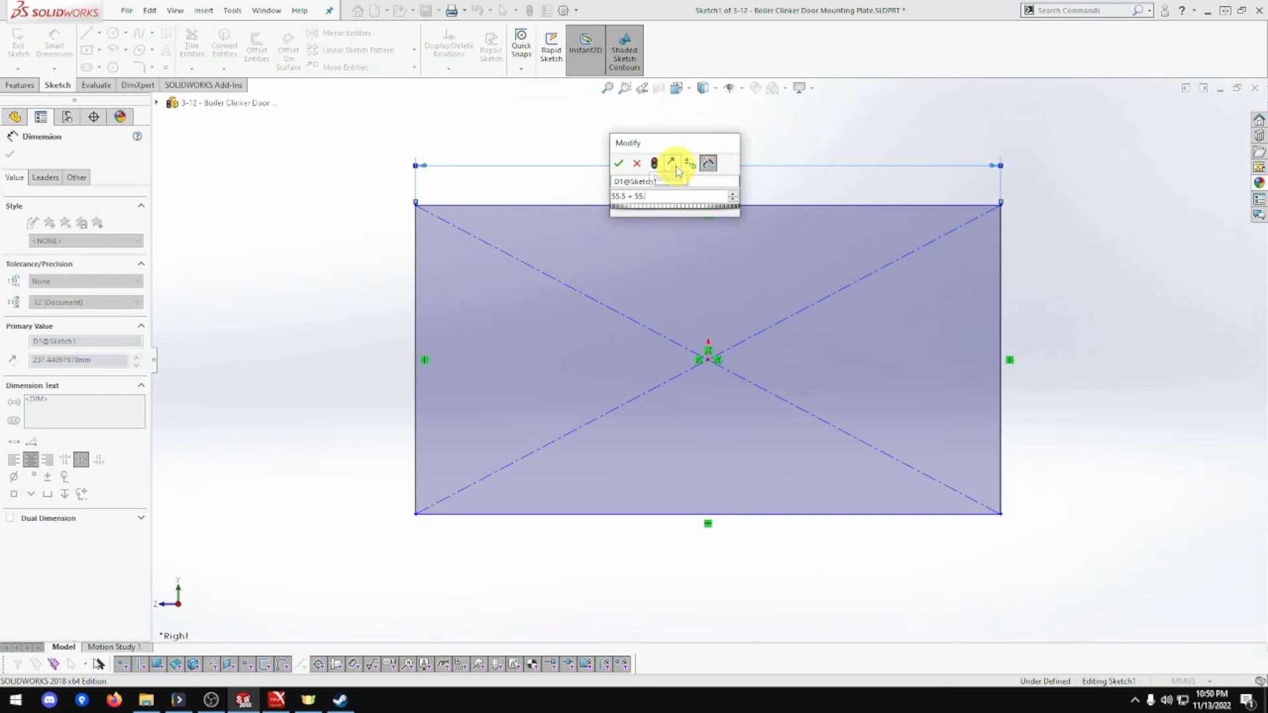
key("Return")
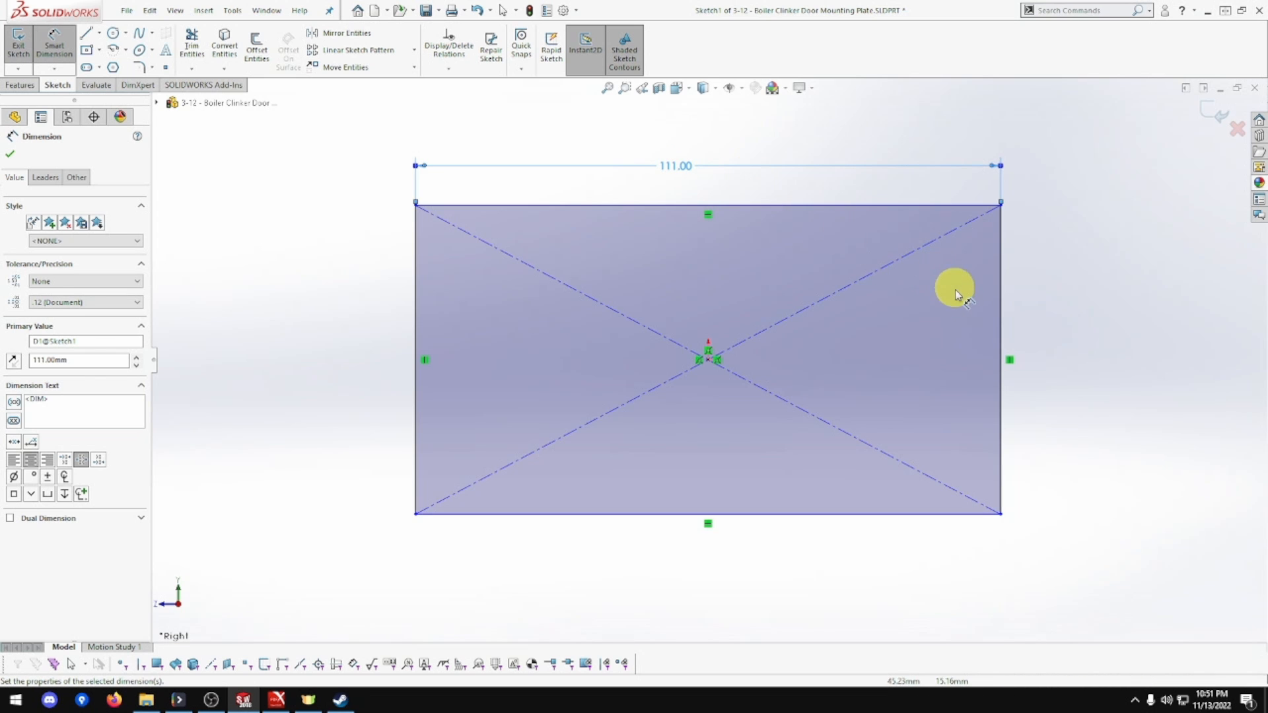
left_click(1002, 302)
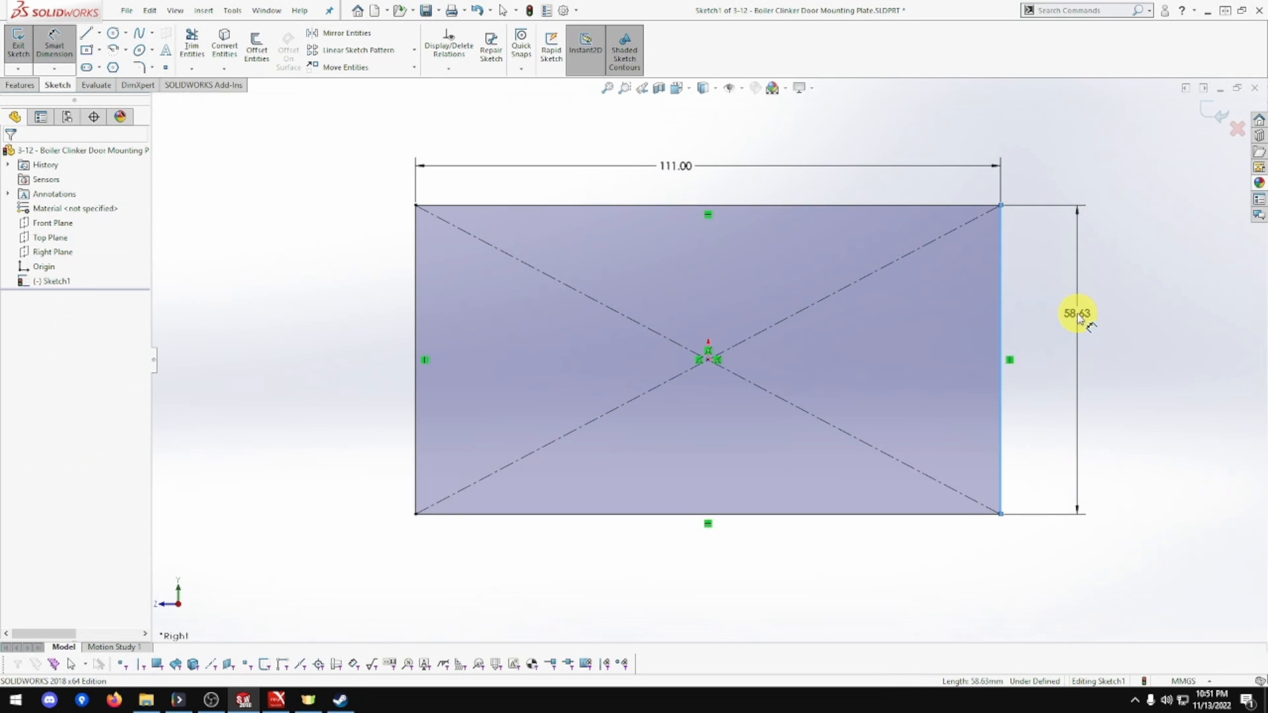
left_click(1083, 320)
key("Return")
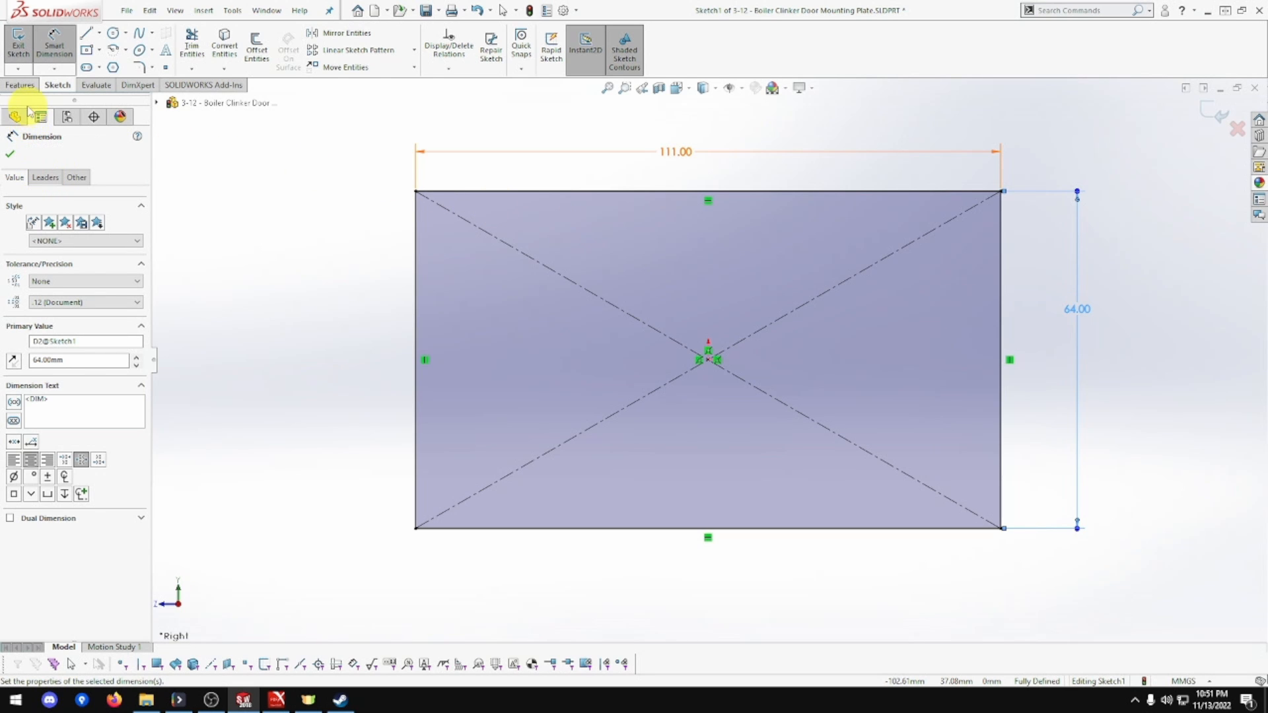
Step: Extrude the rectangle as a boss to a total thickness of 16 mm using the Mid Plane end condition
left_click(21, 86)
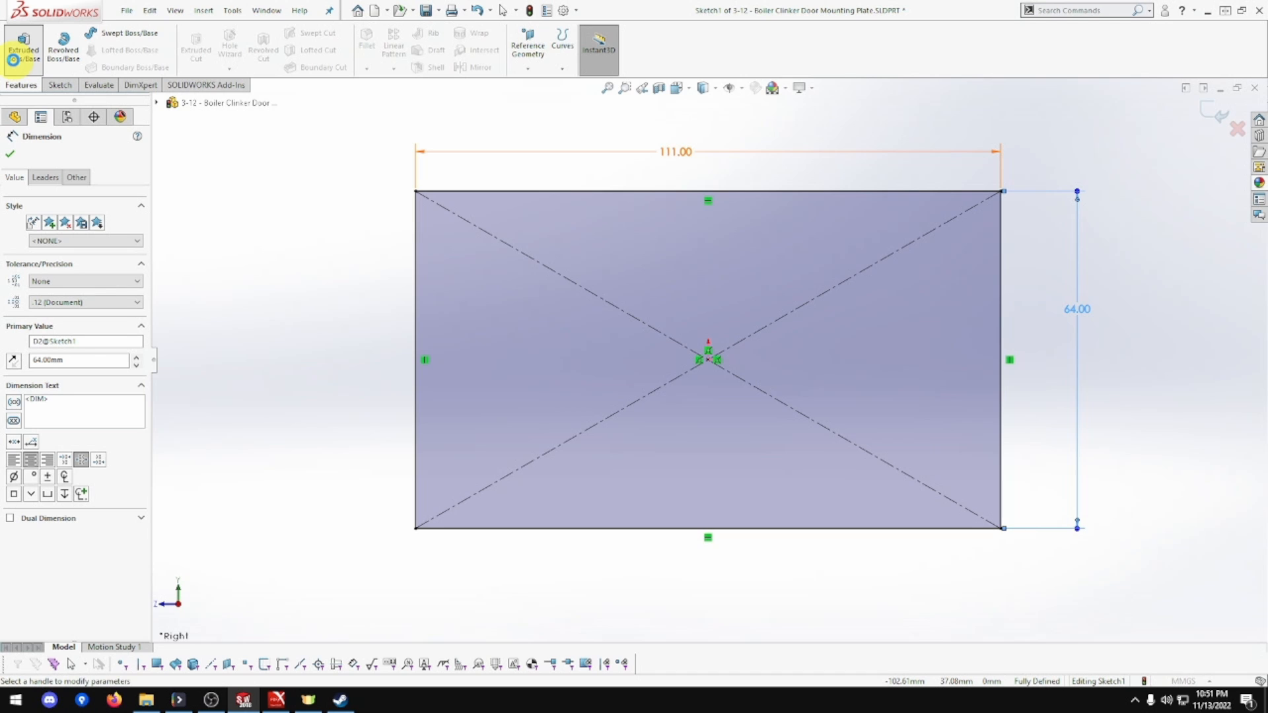
left_click(13, 59)
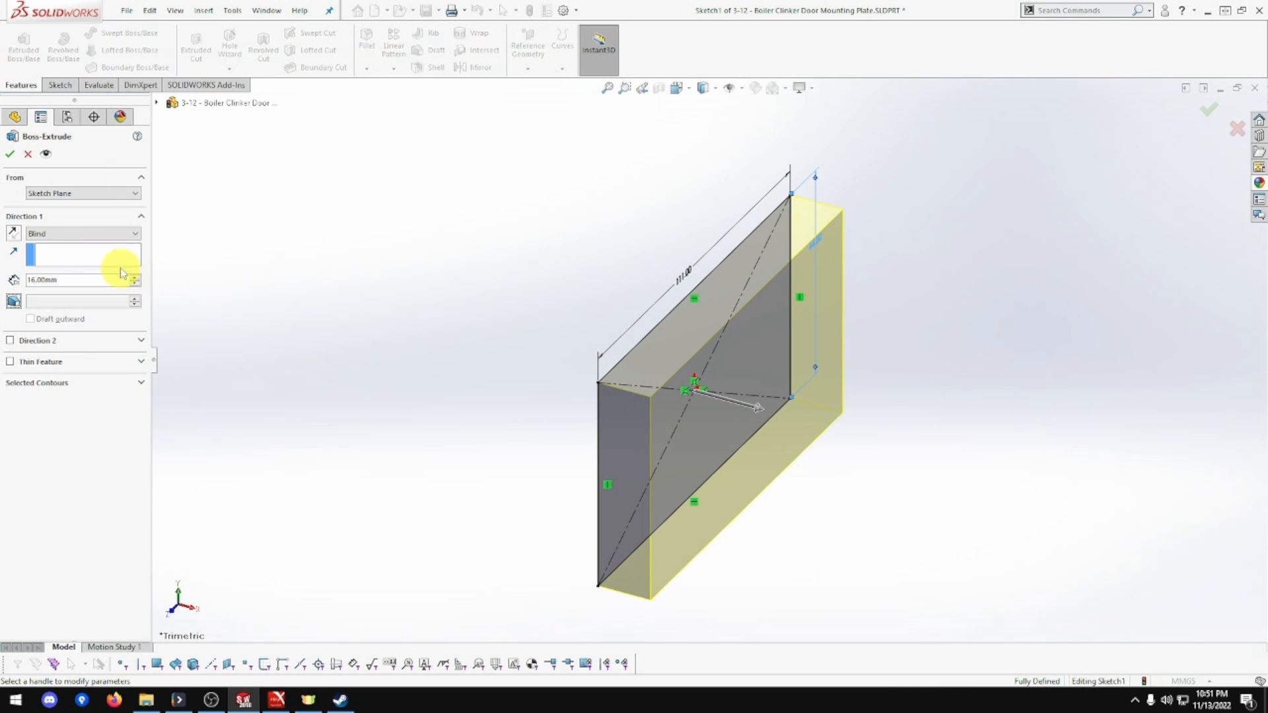
left_click(112, 233)
left_click(99, 291)
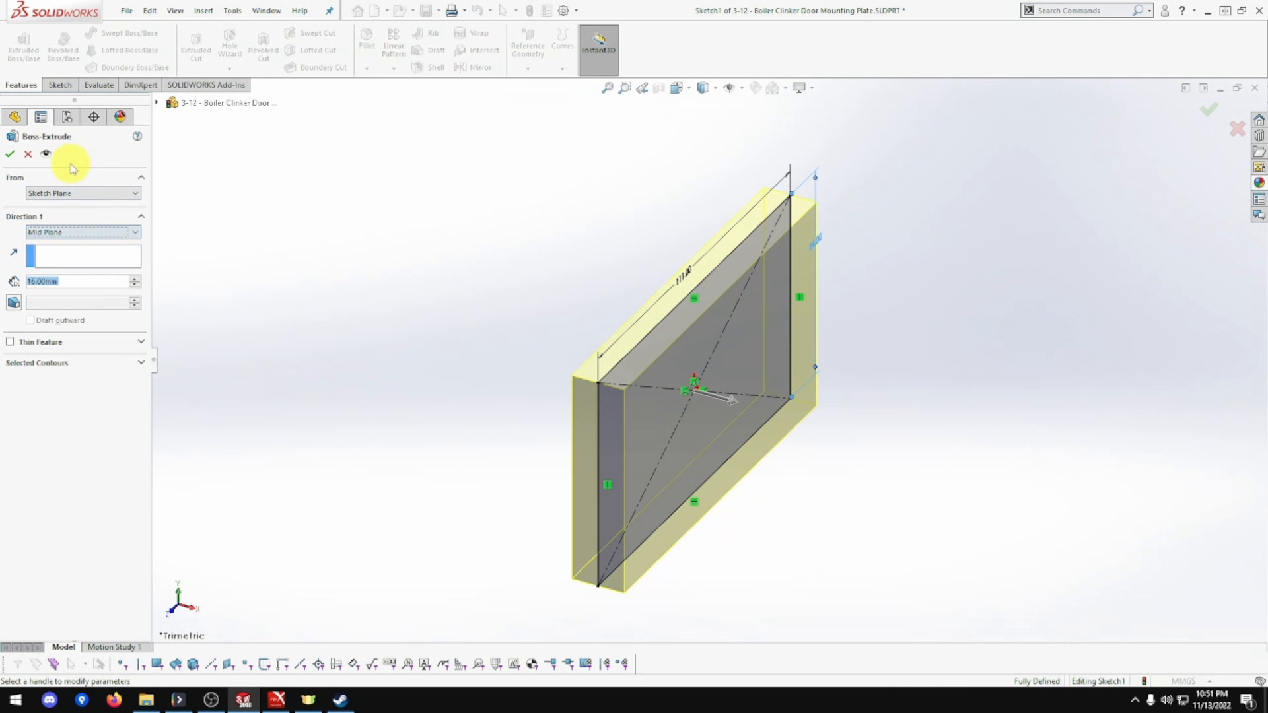
left_click(10, 155)
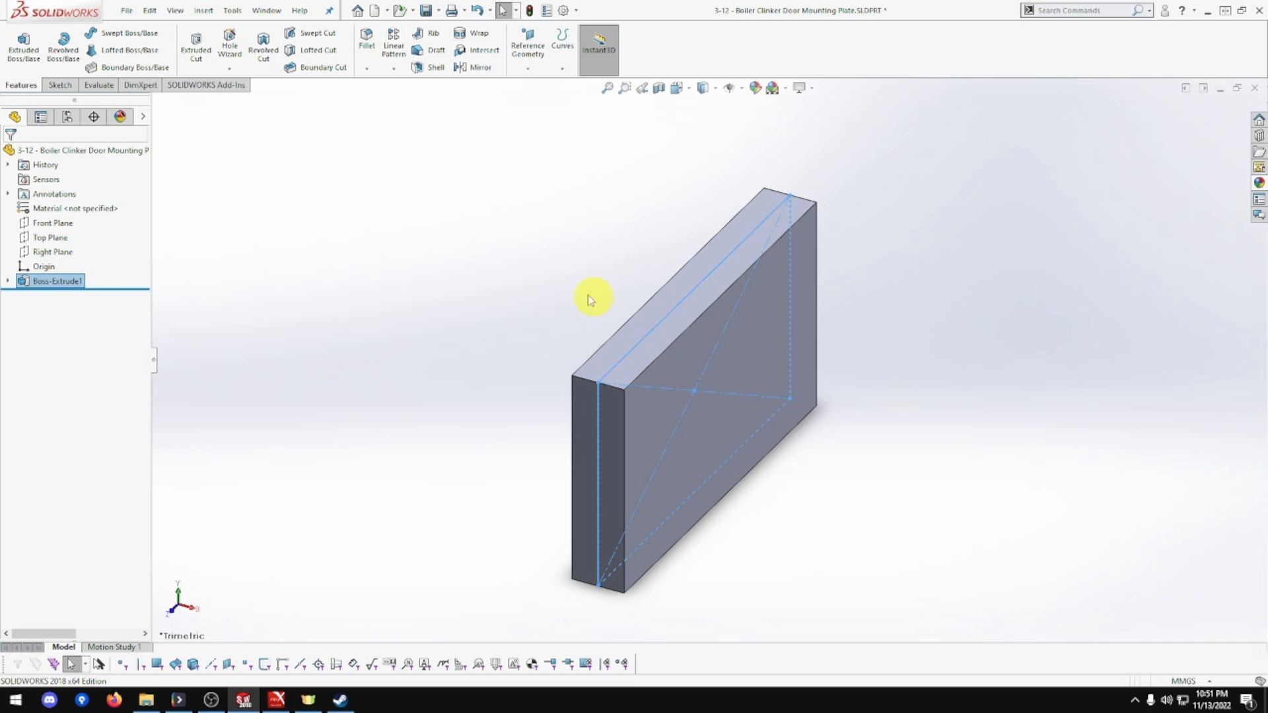
left_click(584, 292)
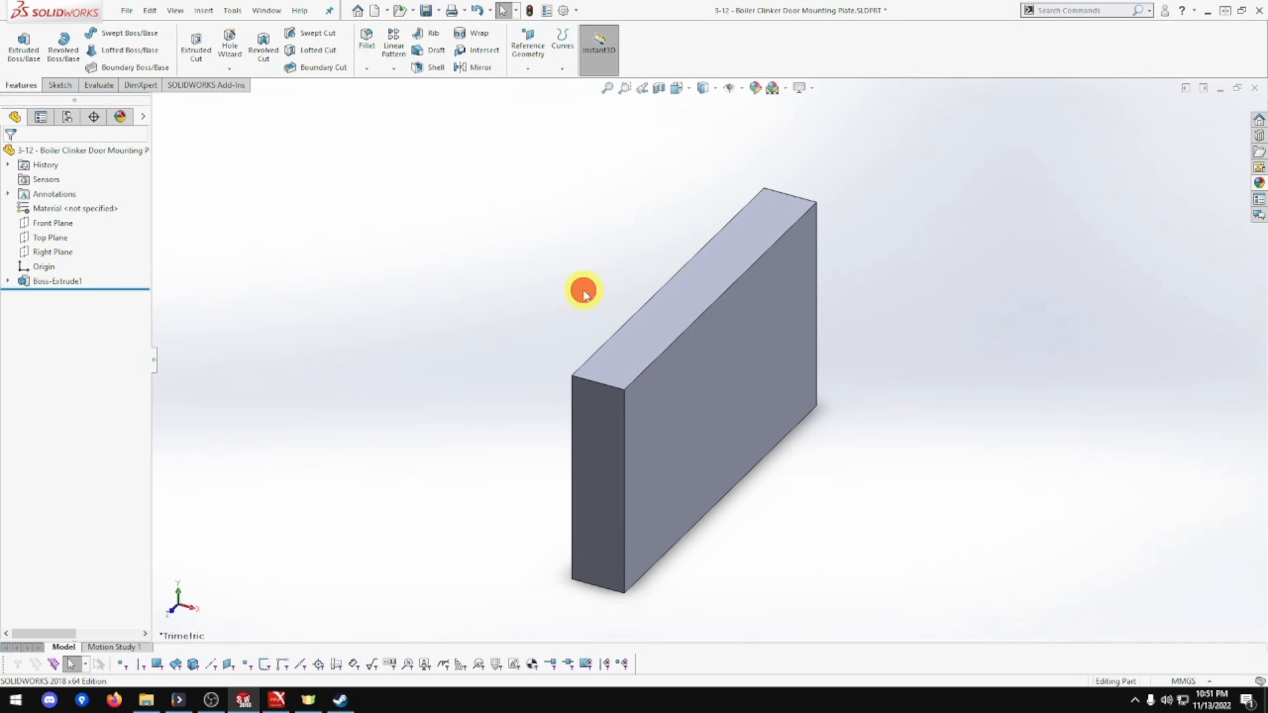
Step: Apply a light brown appearance to the plate body
left_click(1260, 183)
left_click_drag(1128, 525, 745, 346)
left_click(753, 346)
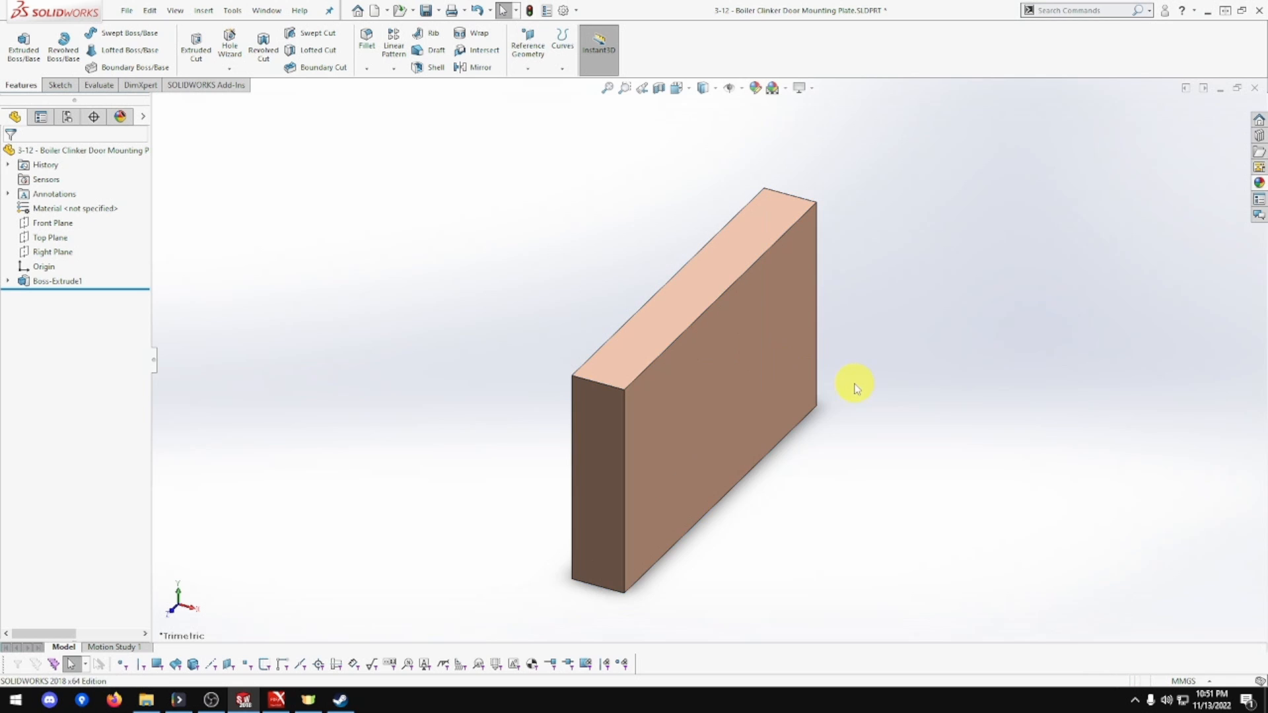
Step: Fillet the four short corner edges through the plate's thickness with a 19 mm radius
right_click(724, 379)
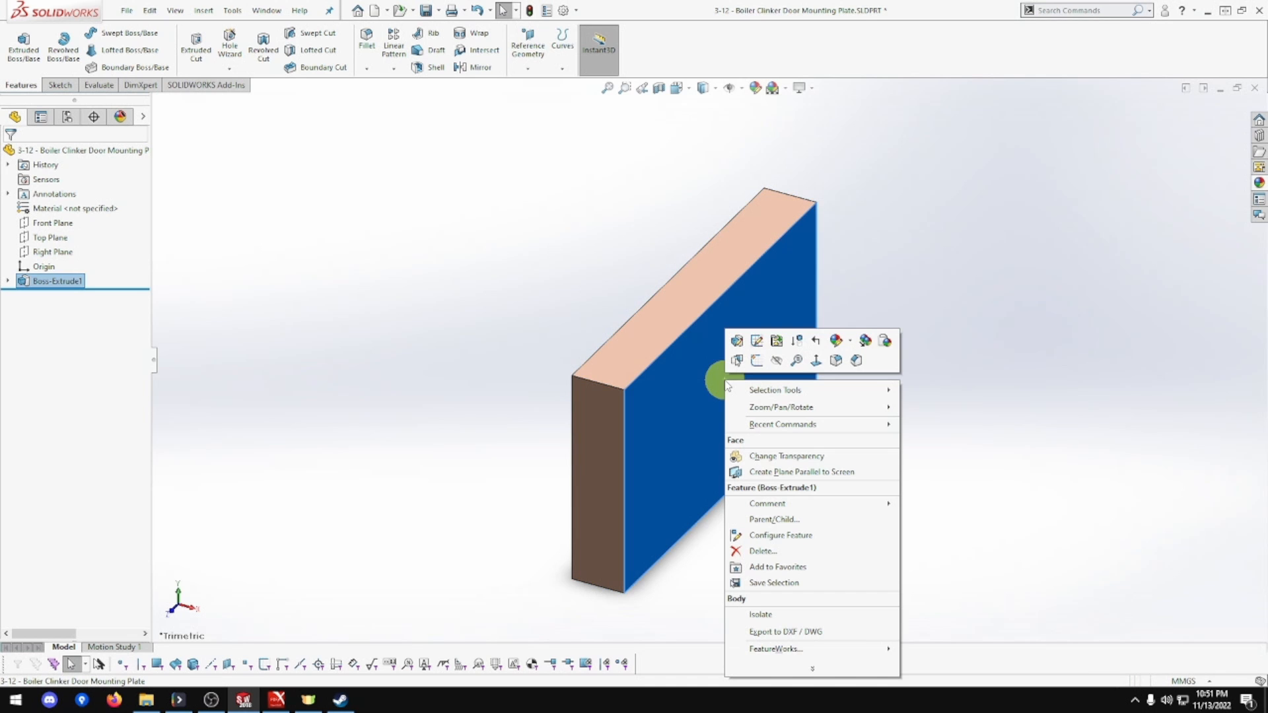
left_click(815, 362)
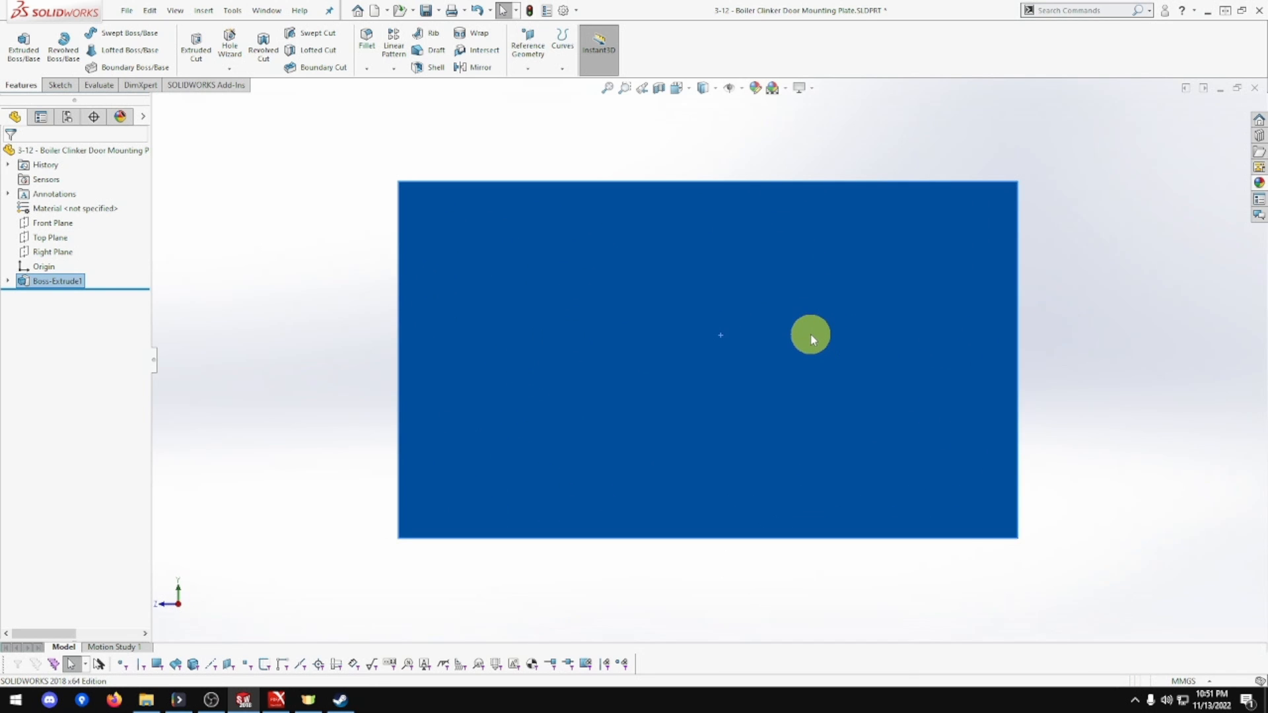
left_click(968, 339)
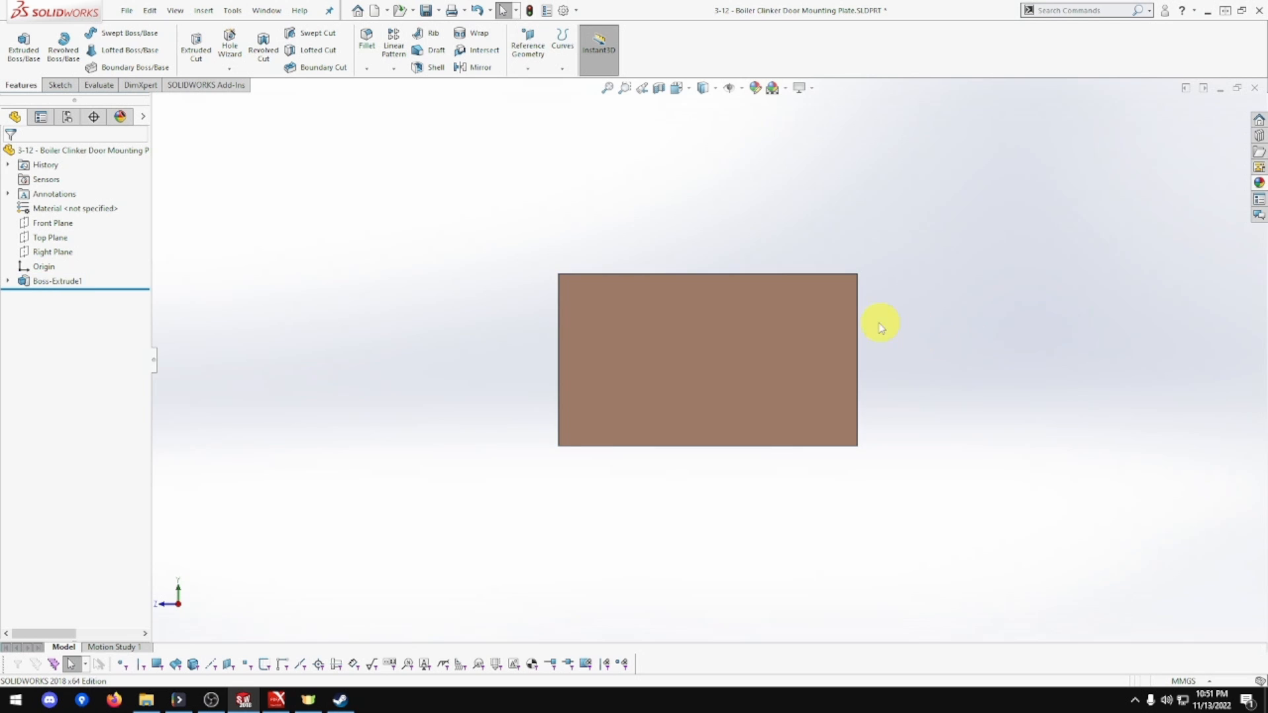
middle_click_drag(880, 326, 962, 371)
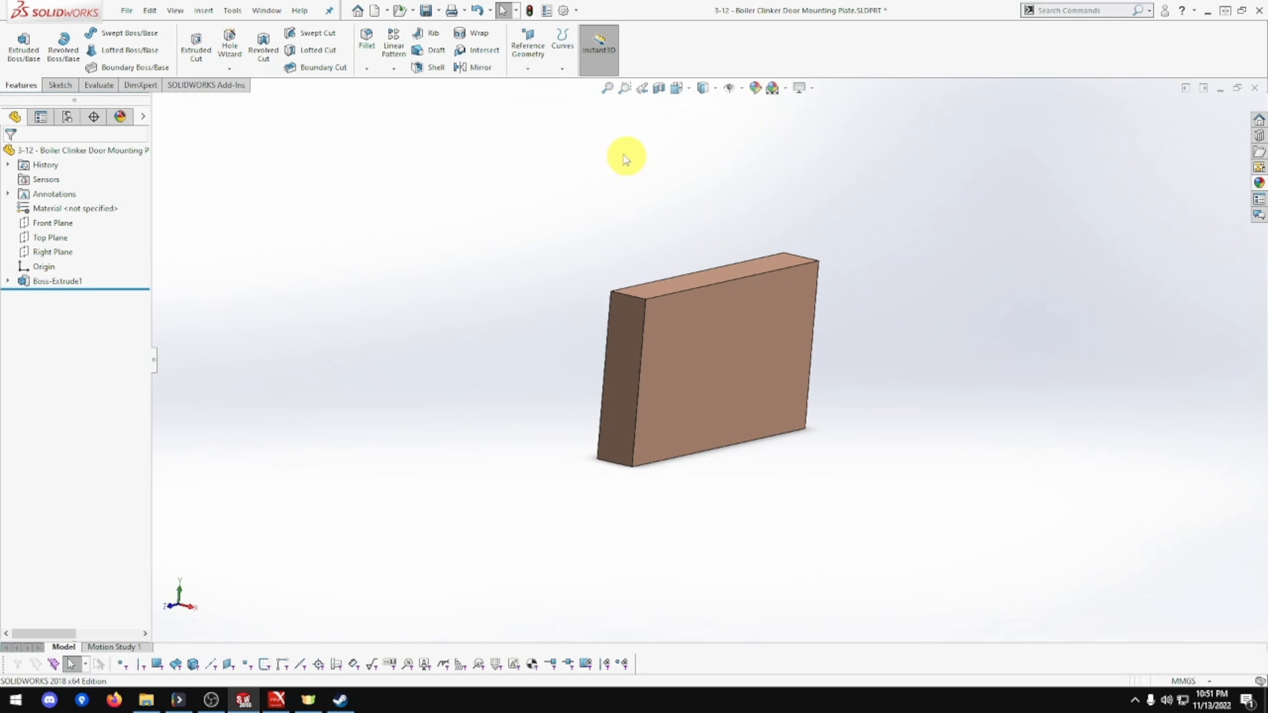
left_click(367, 46)
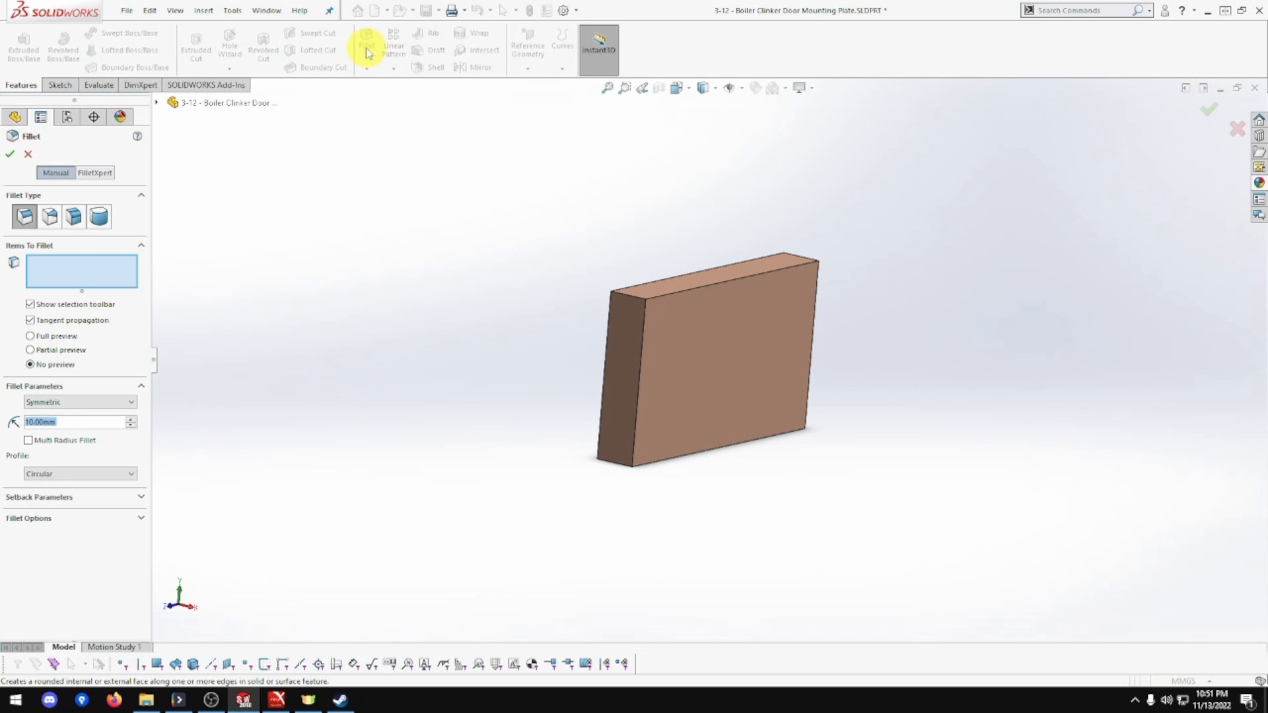
left_click(631, 299)
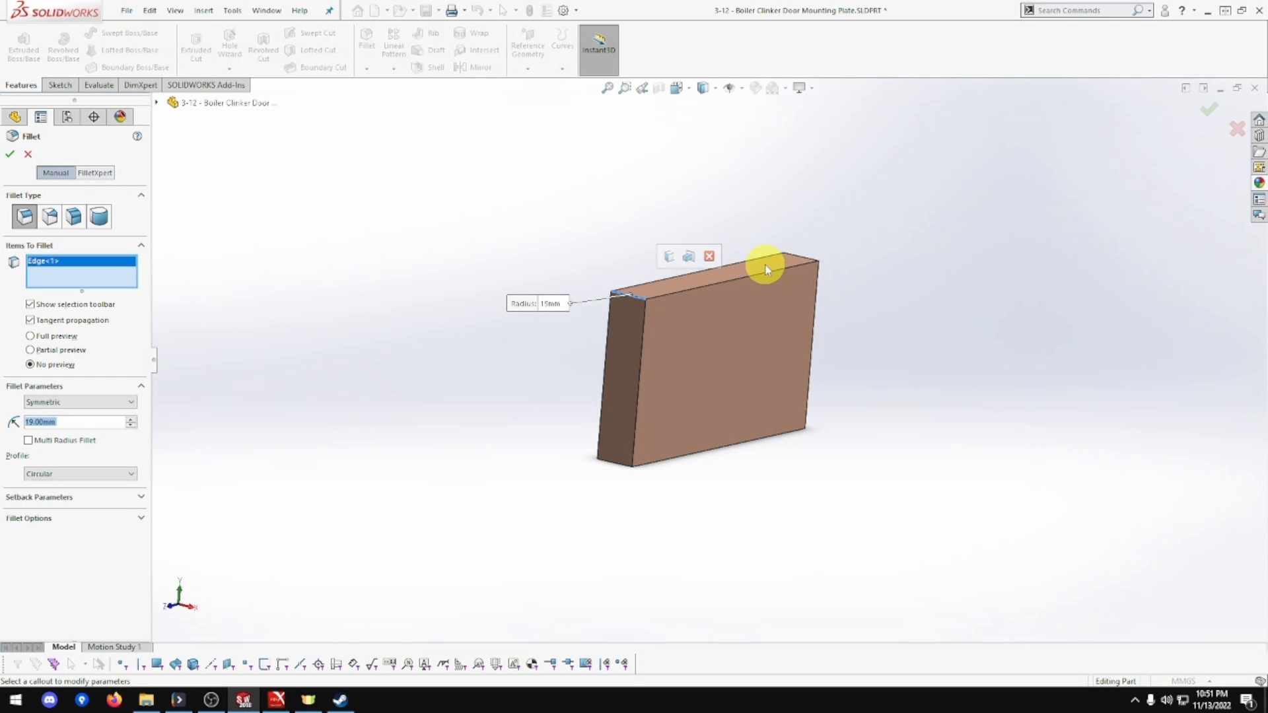
left_click(801, 259)
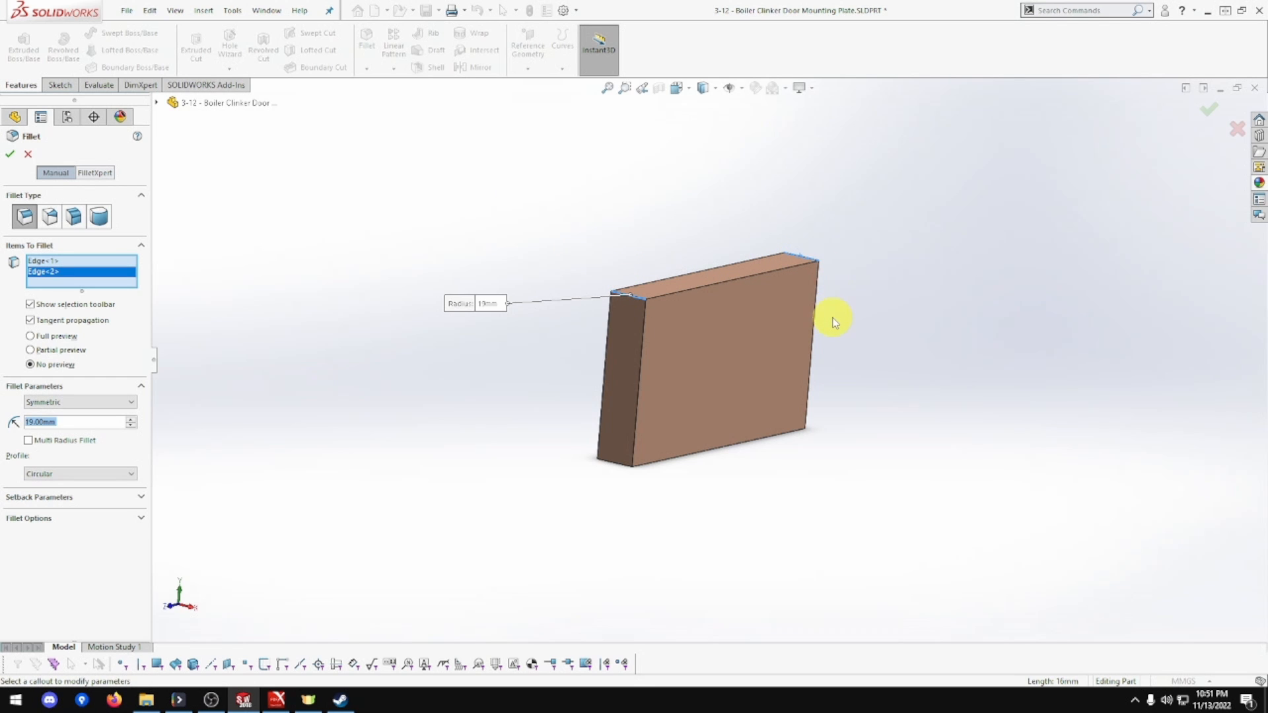
left_click(623, 468)
middle_click_drag(693, 472, 566, 458)
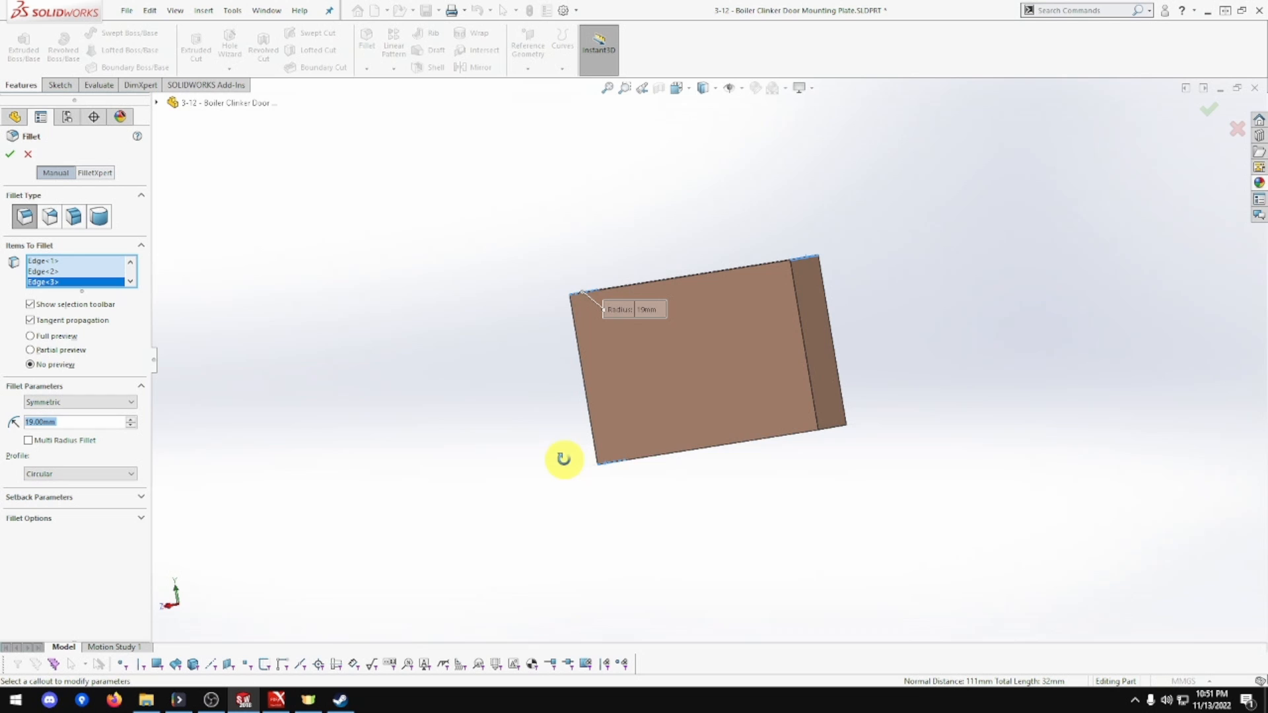
left_click(834, 430)
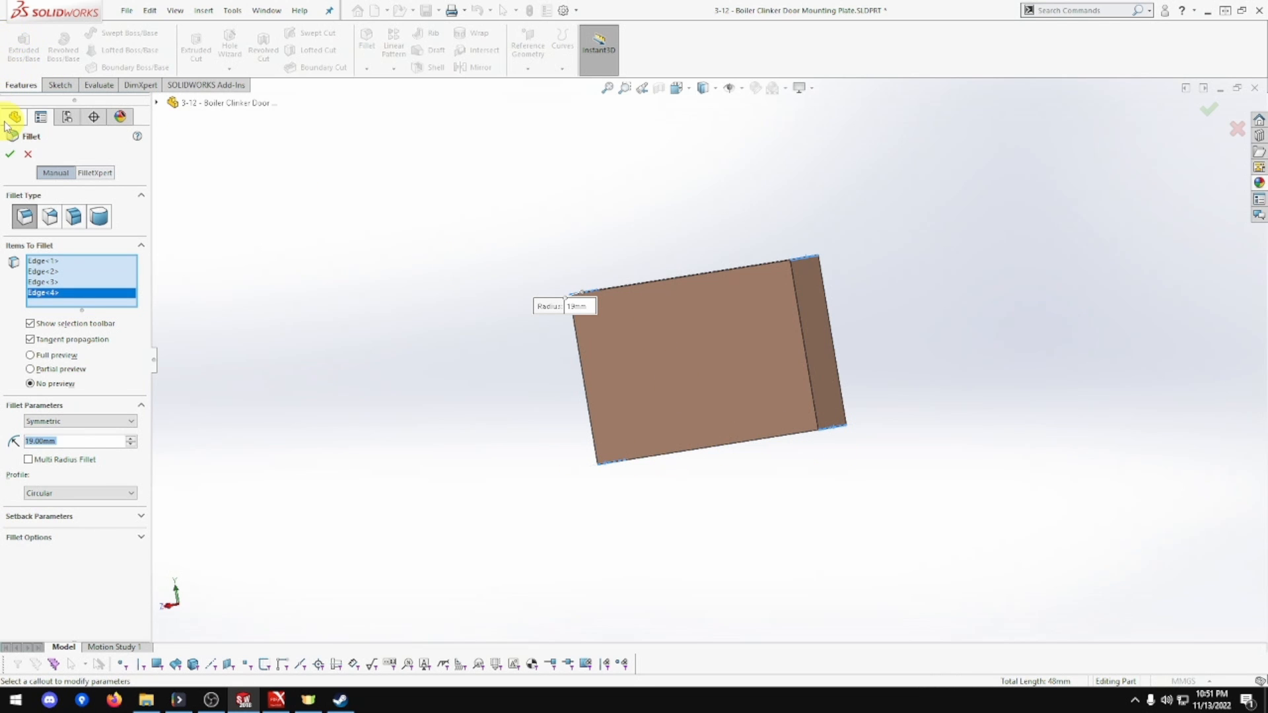
left_click(10, 157)
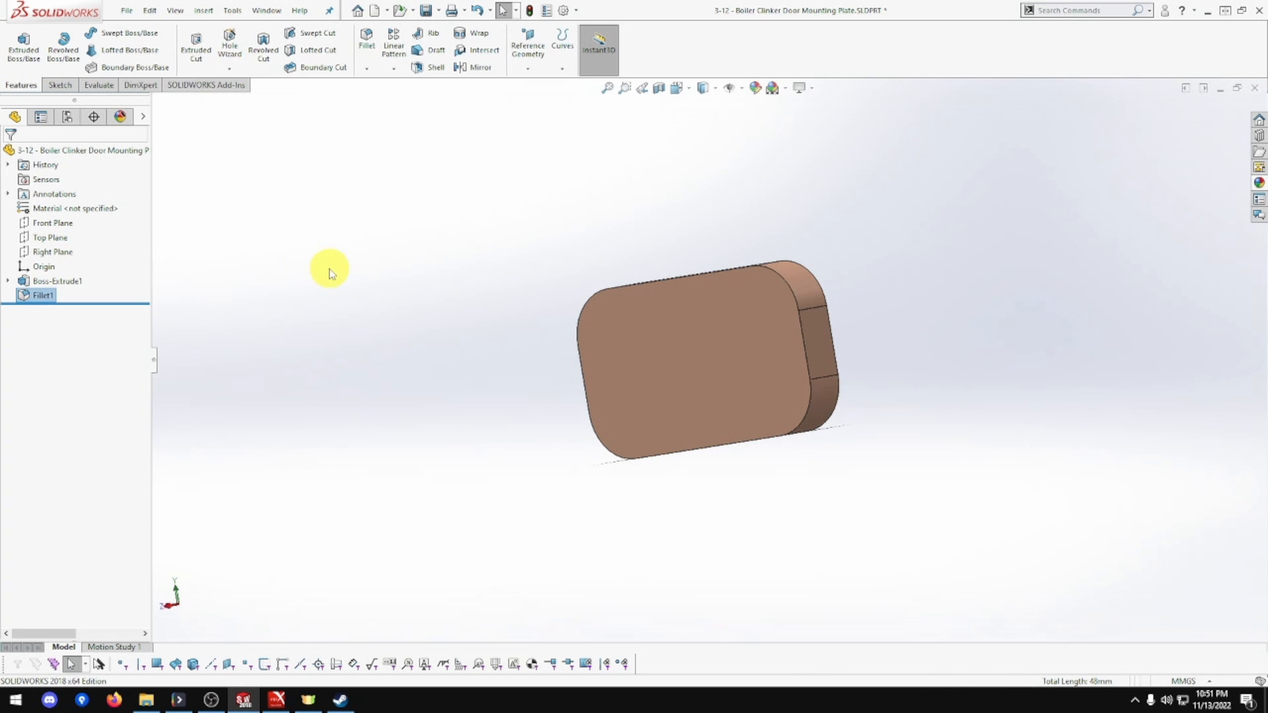
Step: Open a new sketch on the plate's large flat face, viewed normal to it
middle_click_drag(347, 268, 374, 268)
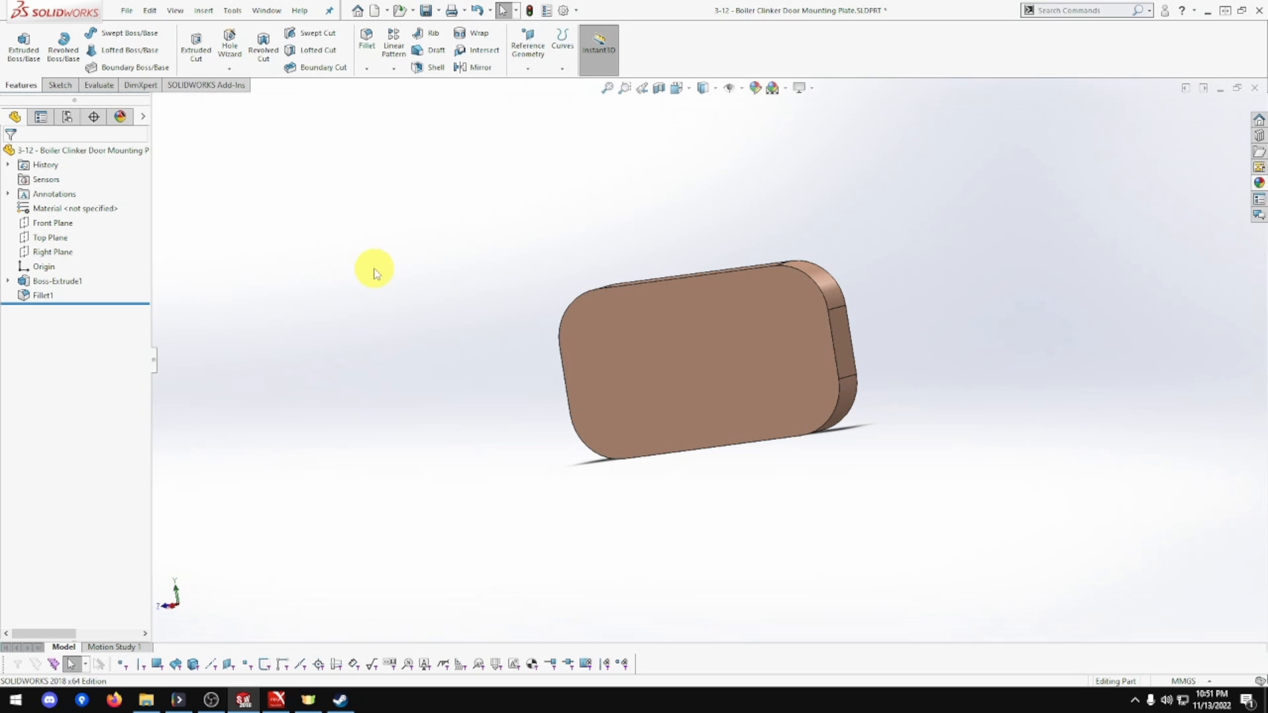
right_click(643, 367)
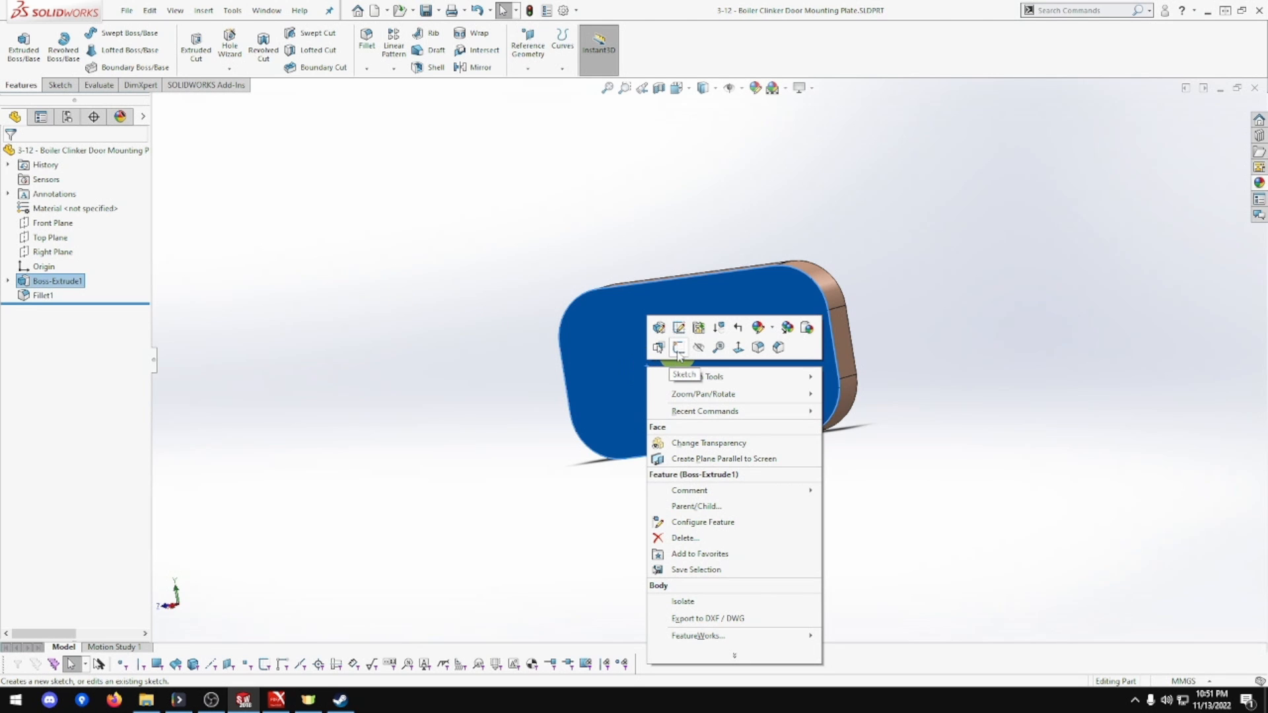
left_click(738, 348)
right_click(737, 350)
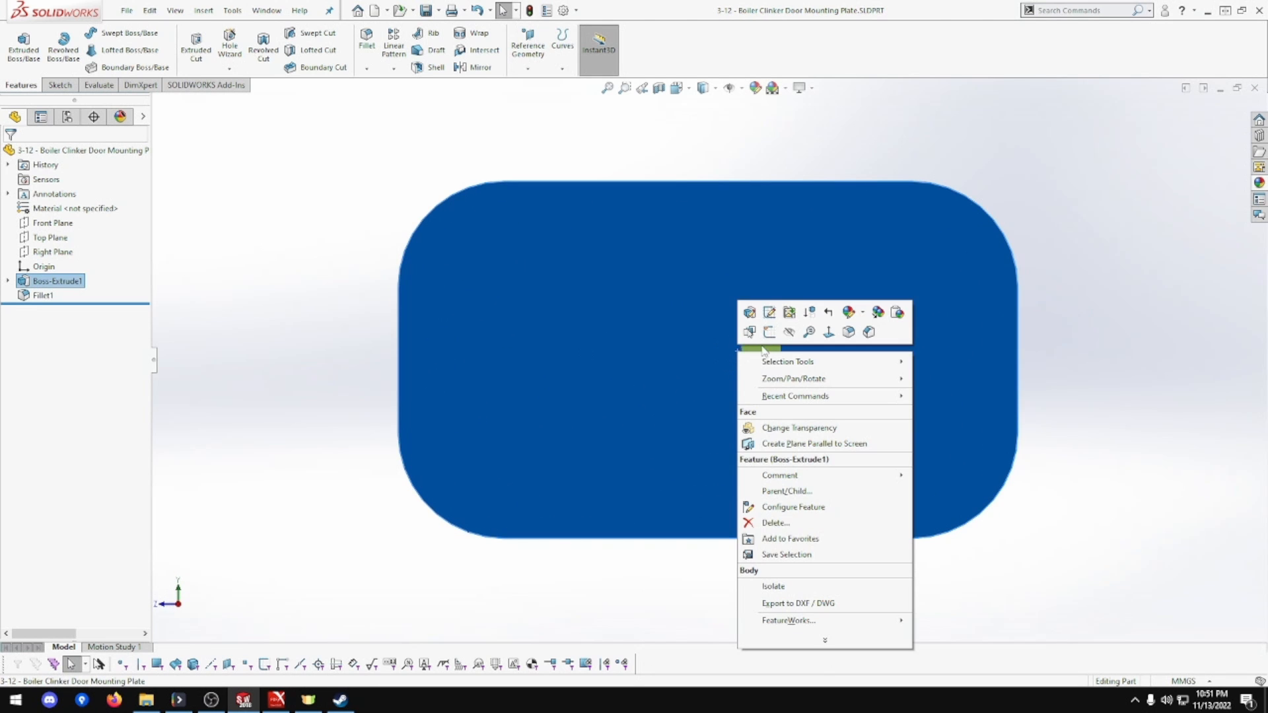
left_click(768, 332)
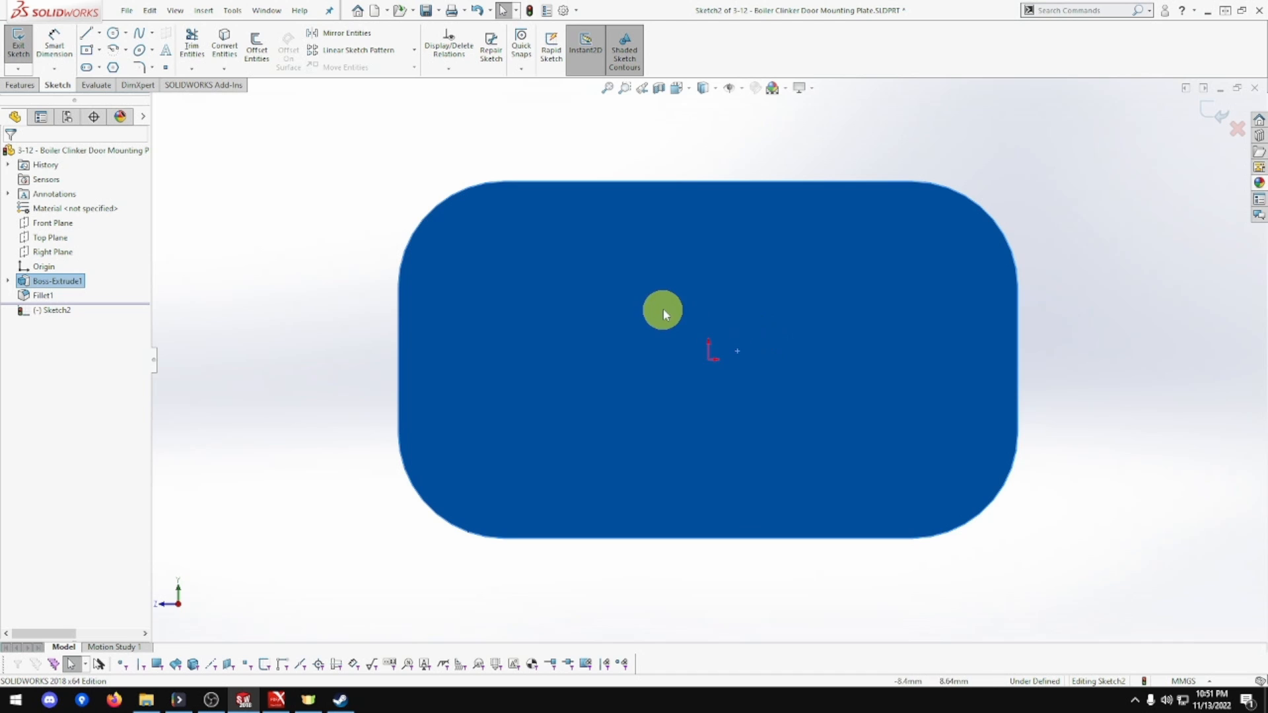
left_click(295, 241)
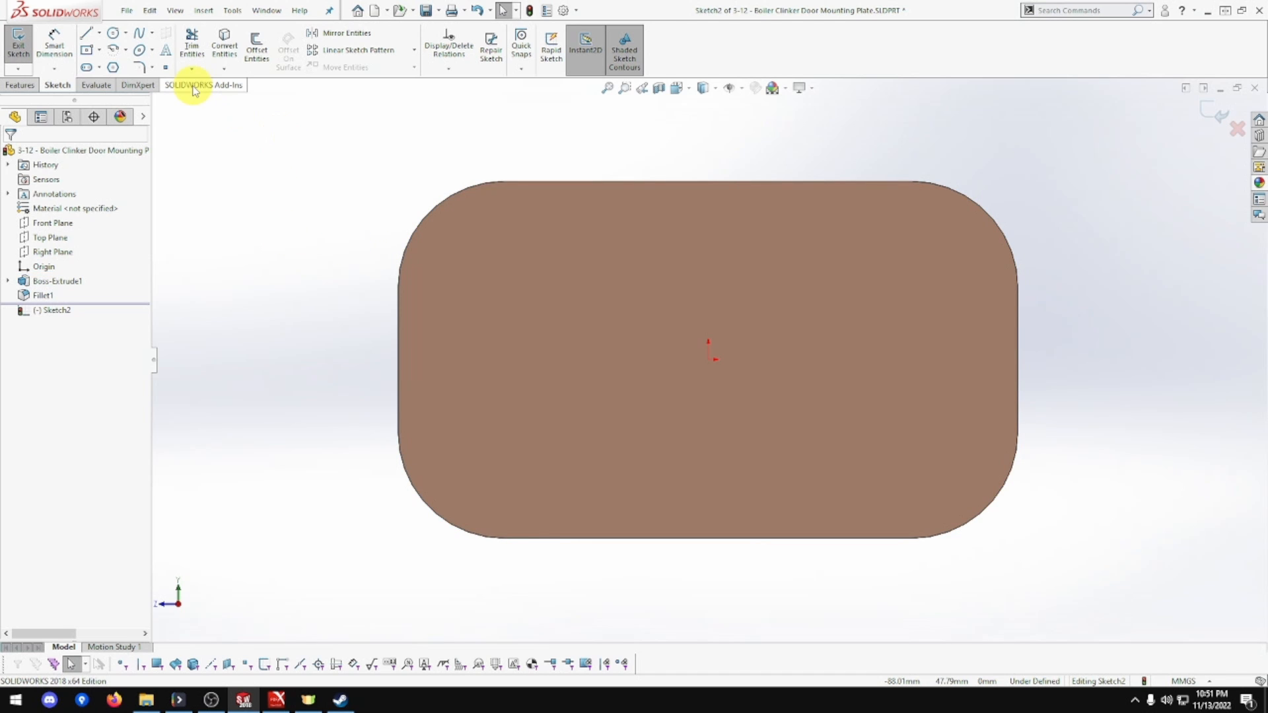
Step: Sketch a circle about 7 mm in diameter near the plate's right end, level with the origin, and two about 6 mm circles near the left end
left_click(113, 33)
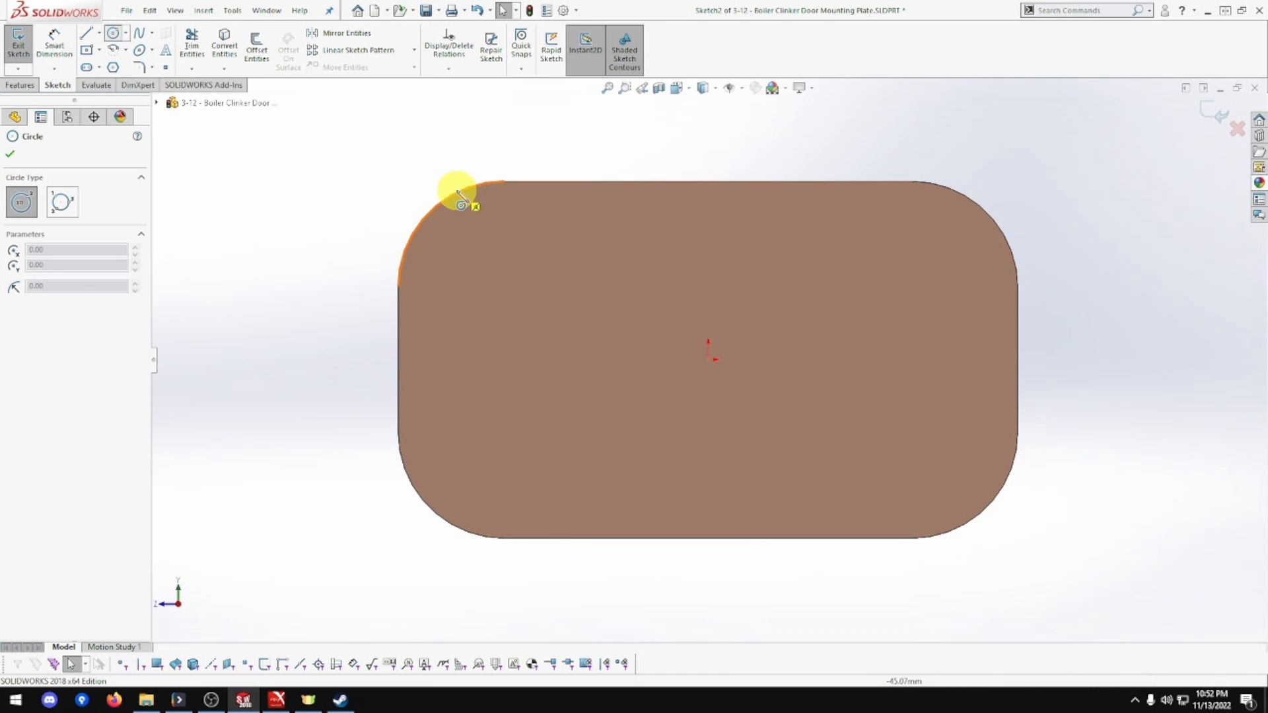
left_click(968, 360)
left_click(985, 370)
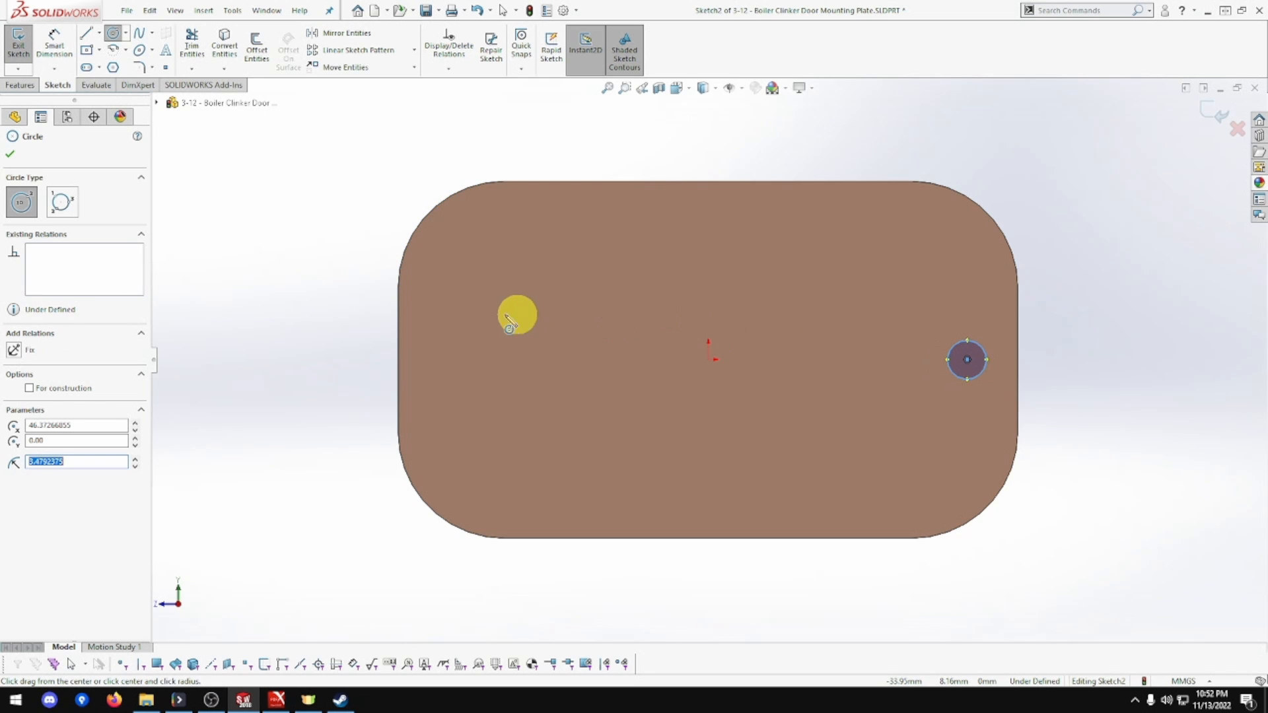
left_click(454, 311)
left_click(447, 385)
left_click(451, 401)
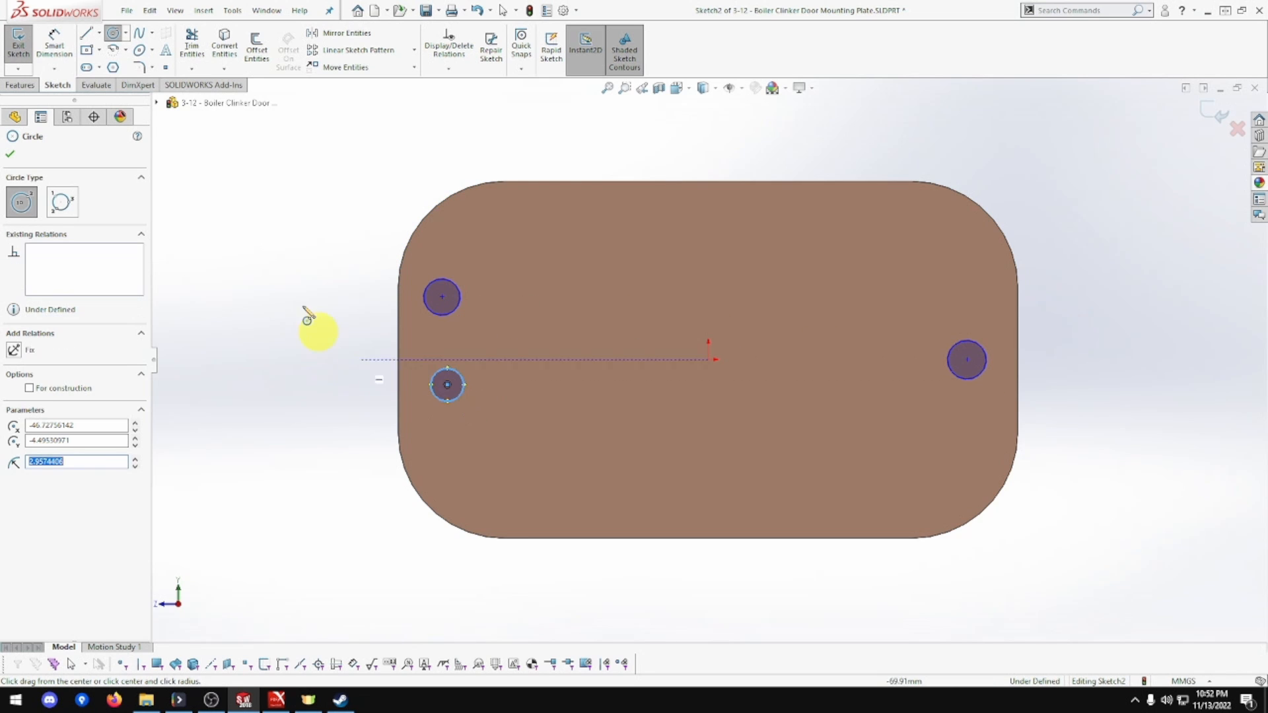
key("Escape")
key("Escape")
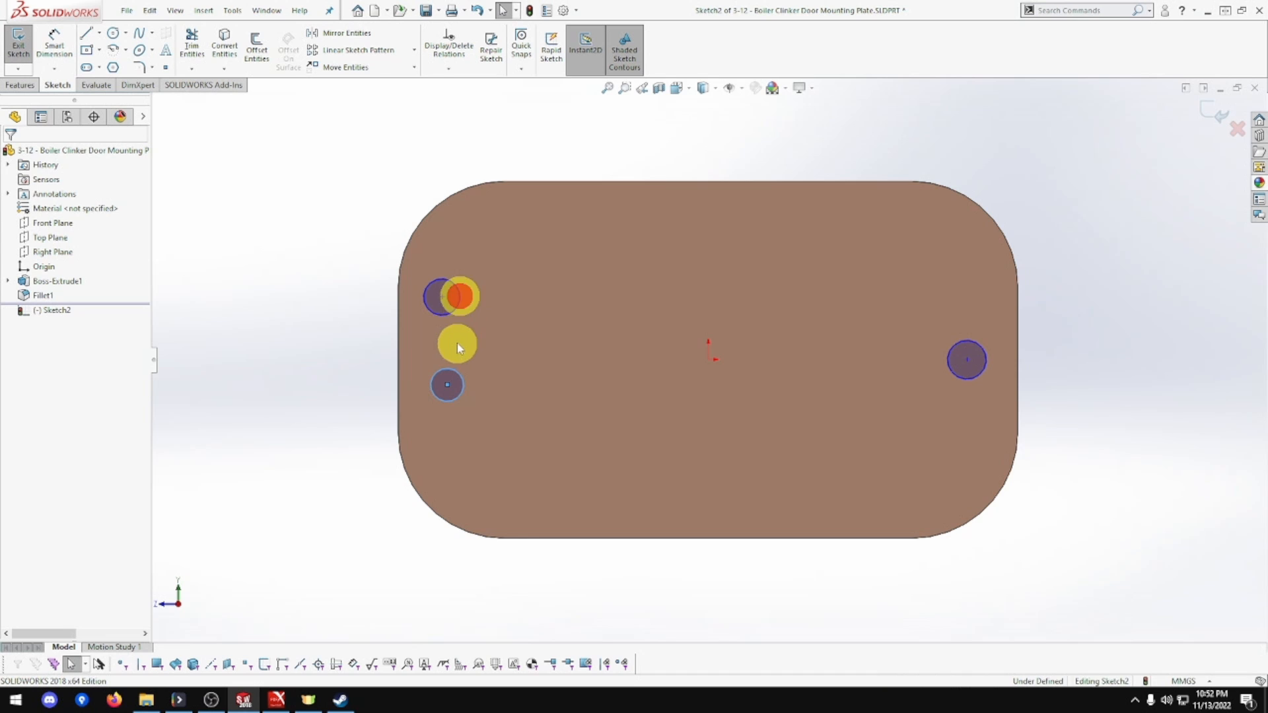
Step: Add an Equal relation between the two circles near the plate's left end
left_click(453, 370, "ctrl")
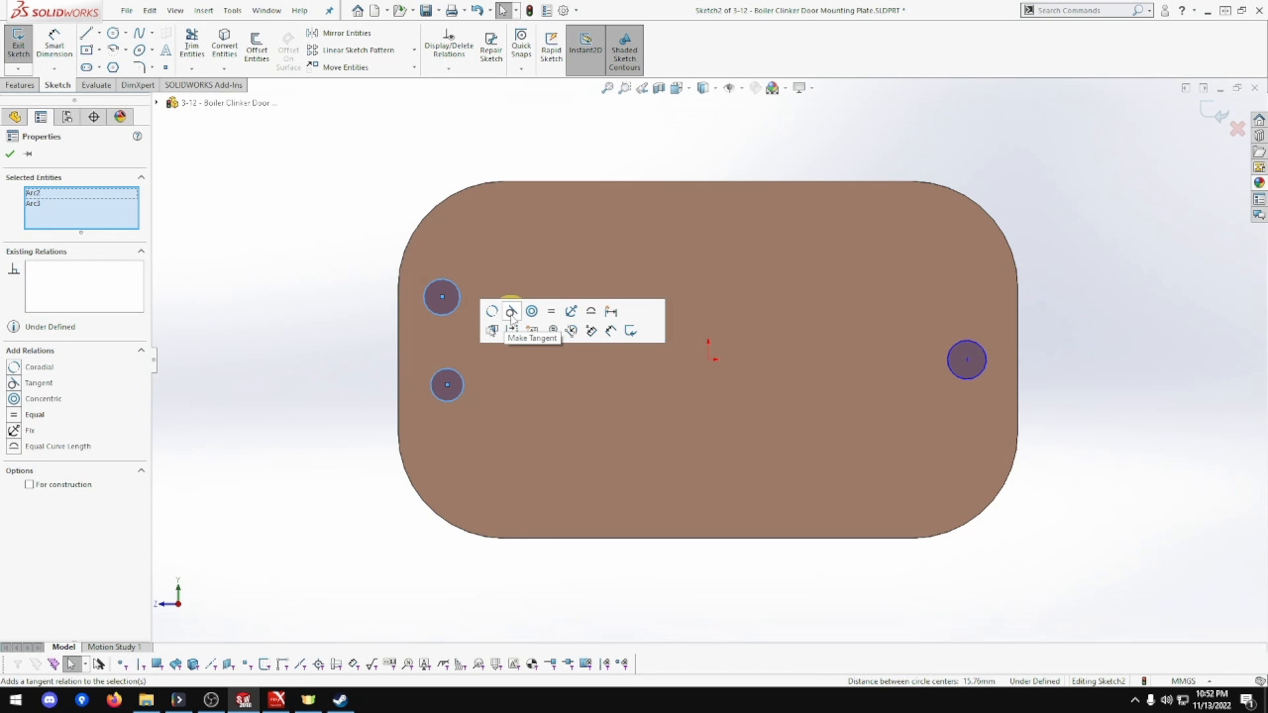
left_click(512, 317)
left_click(311, 232)
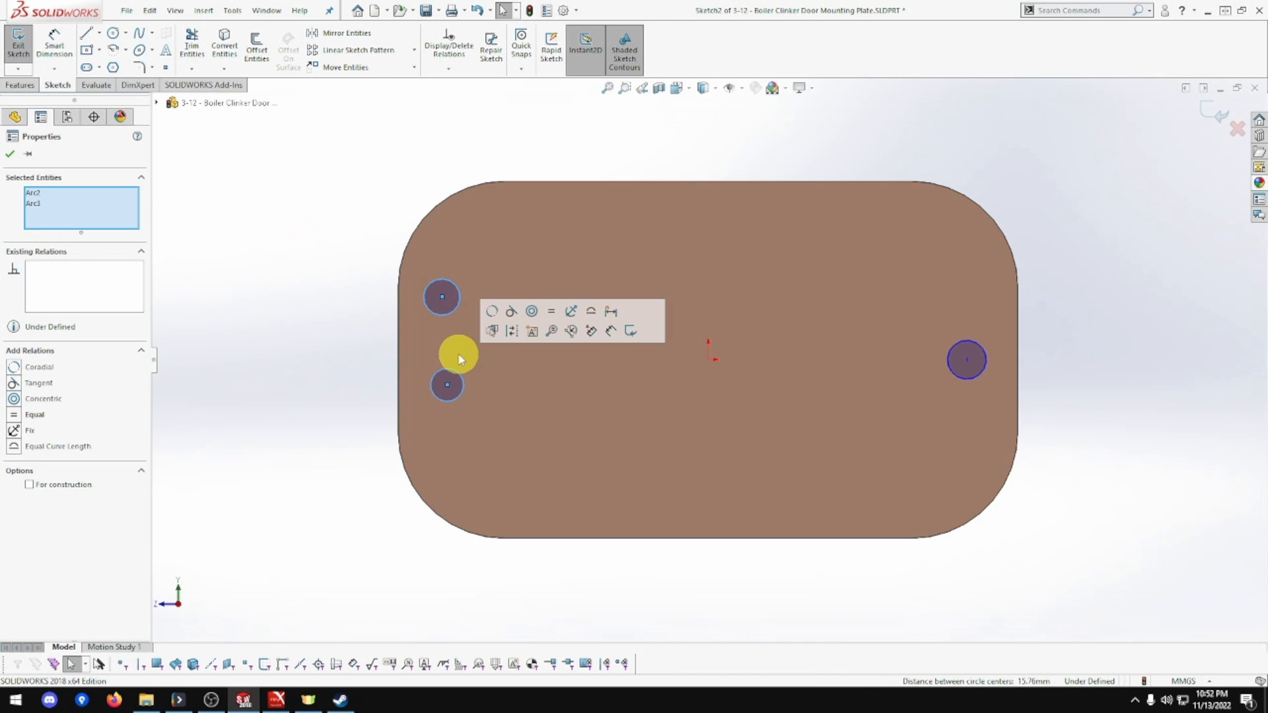
left_click(551, 311)
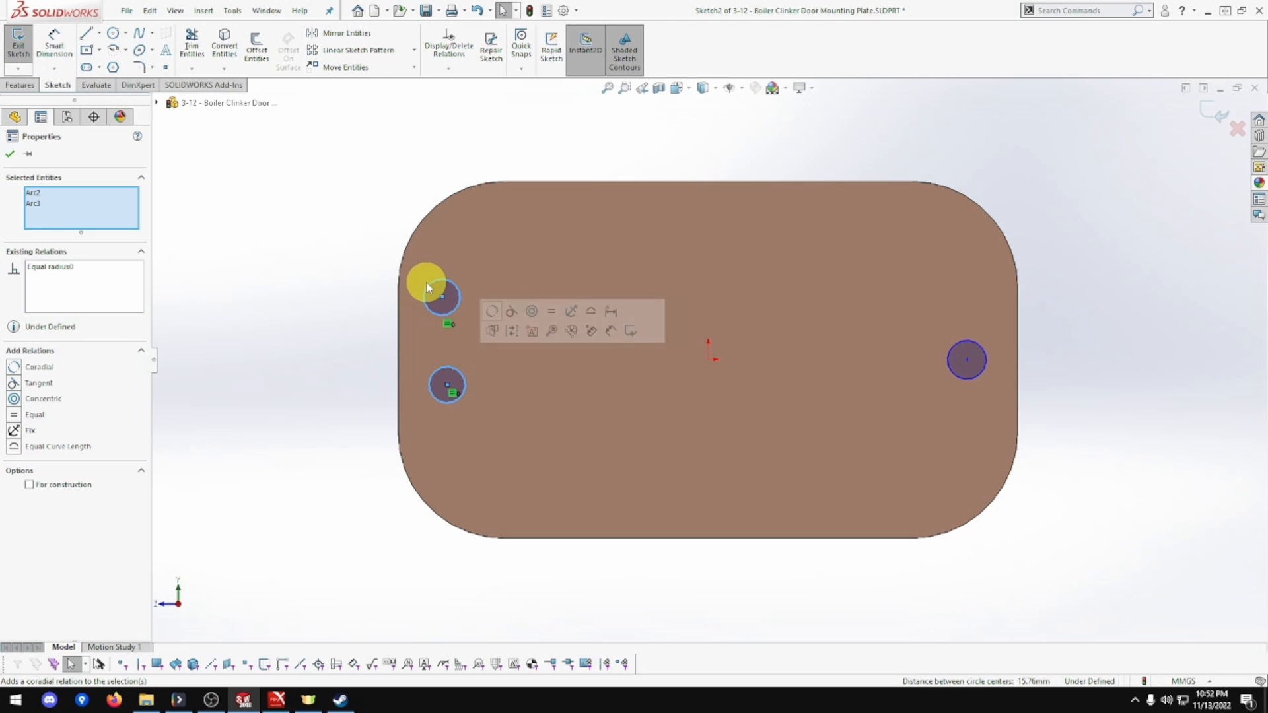
left_click(306, 253)
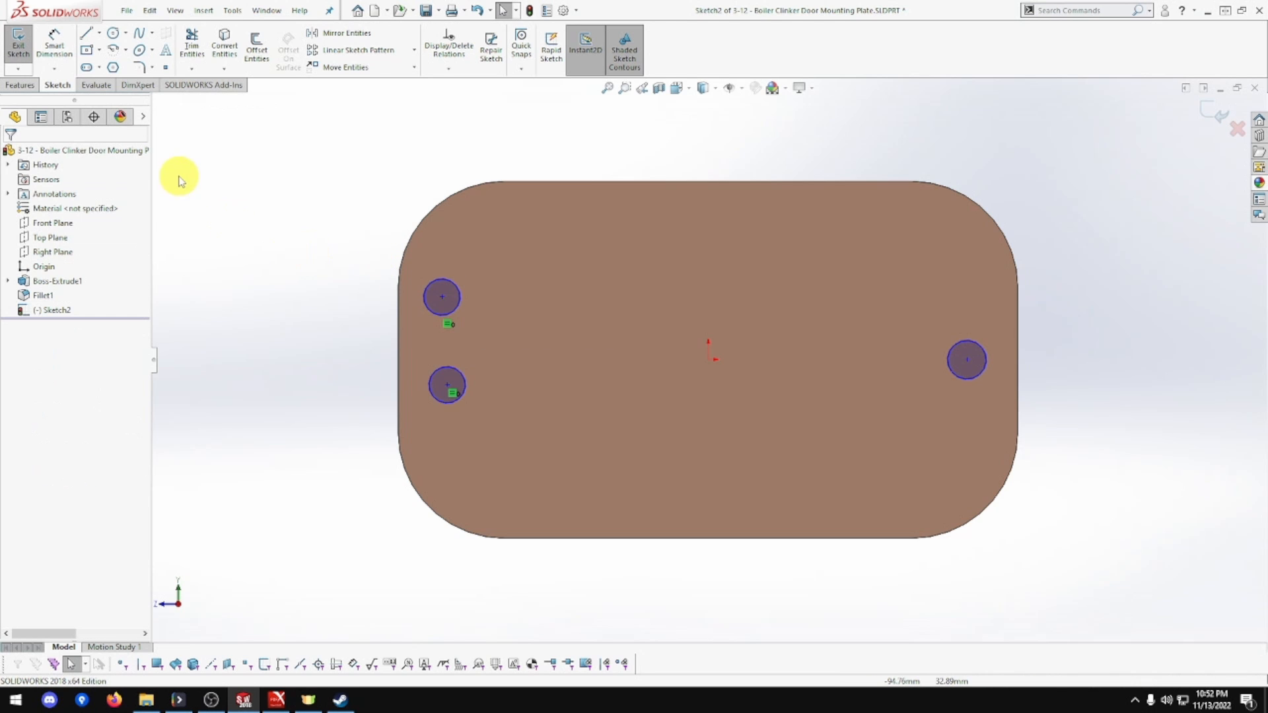
Step: Dimension the circle near the plate's right end to a 4 mm diameter
left_click(55, 49)
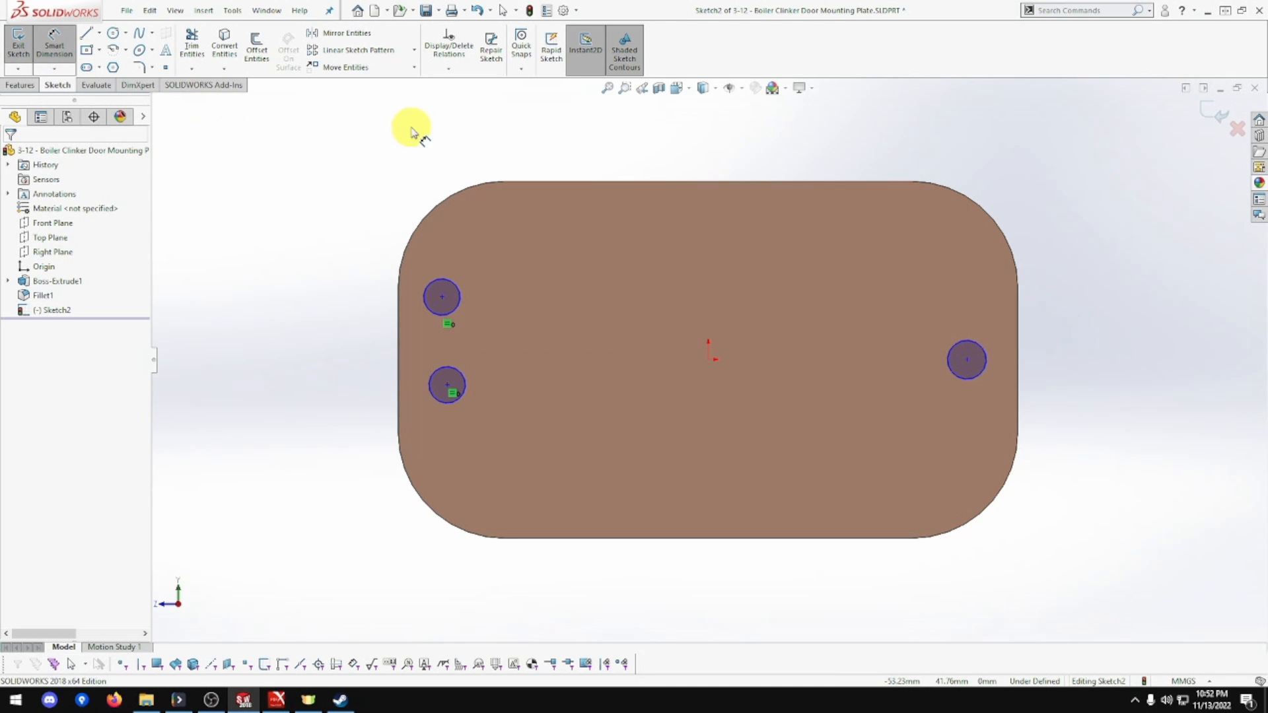
left_click(976, 337)
left_click(1103, 184)
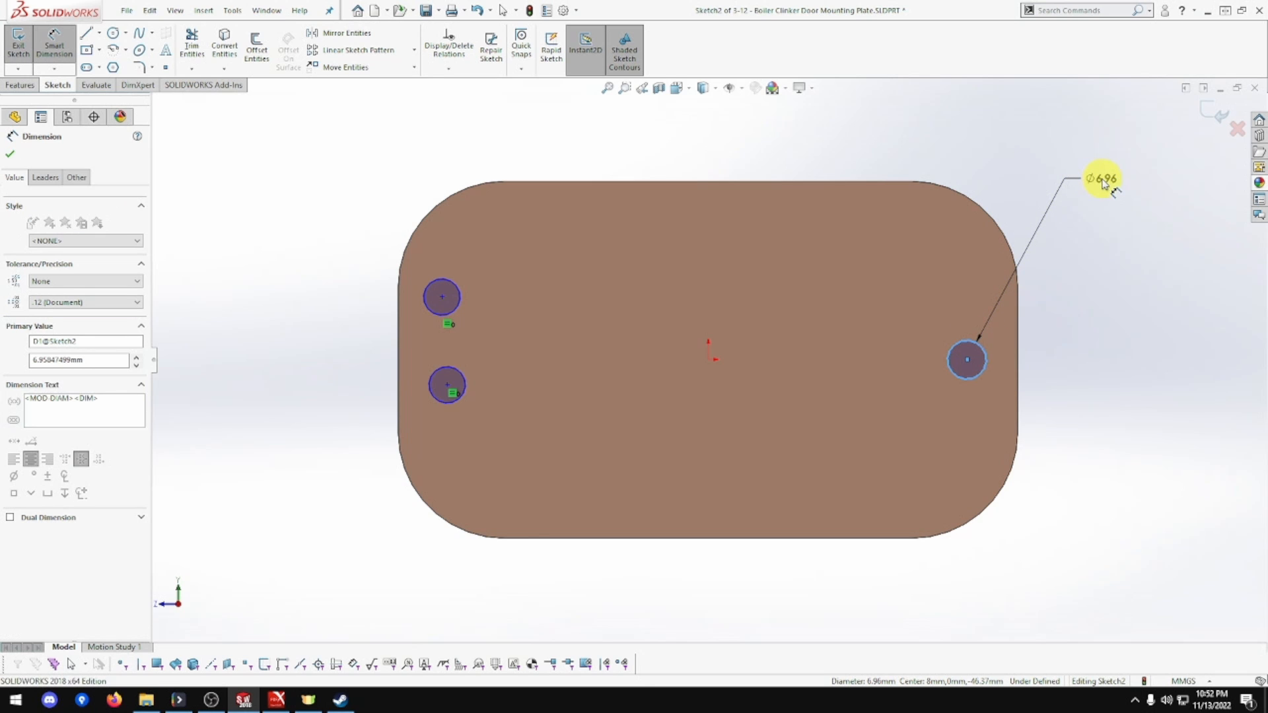
type("4")
key("Return")
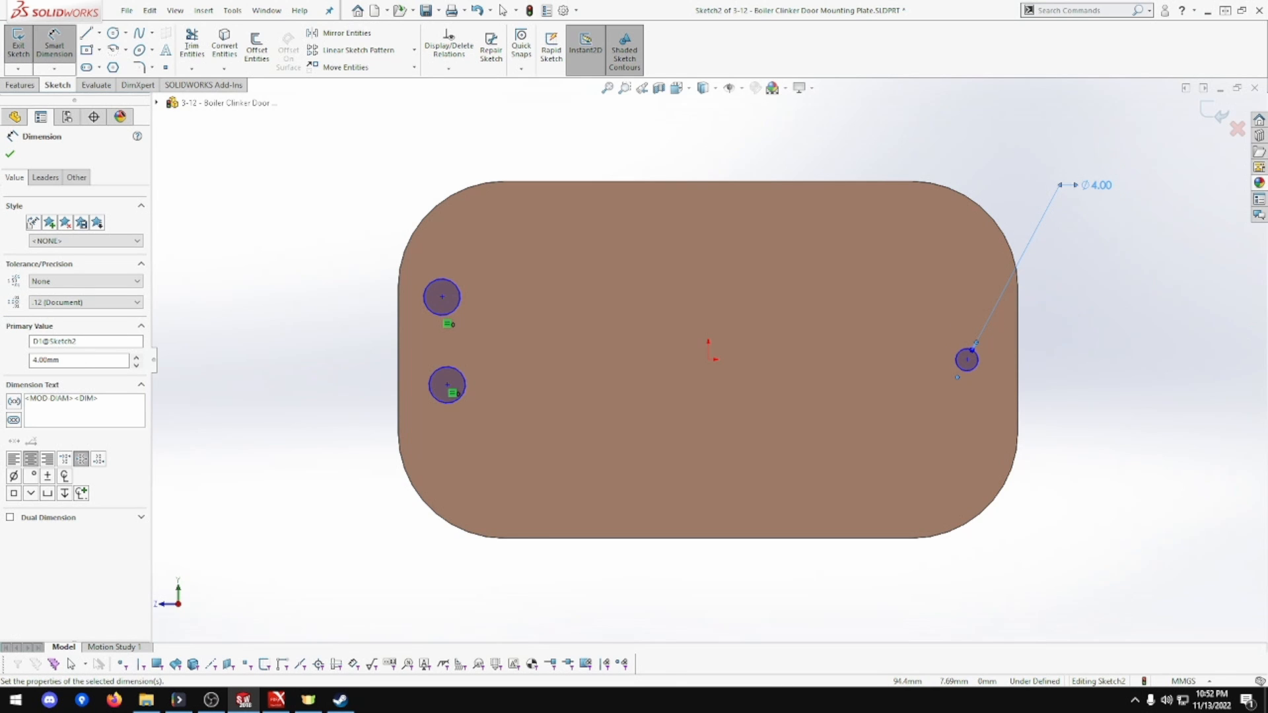
Step: Dimension the upper circle near the plate's left end to a 5 mm diameter
left_click(444, 280)
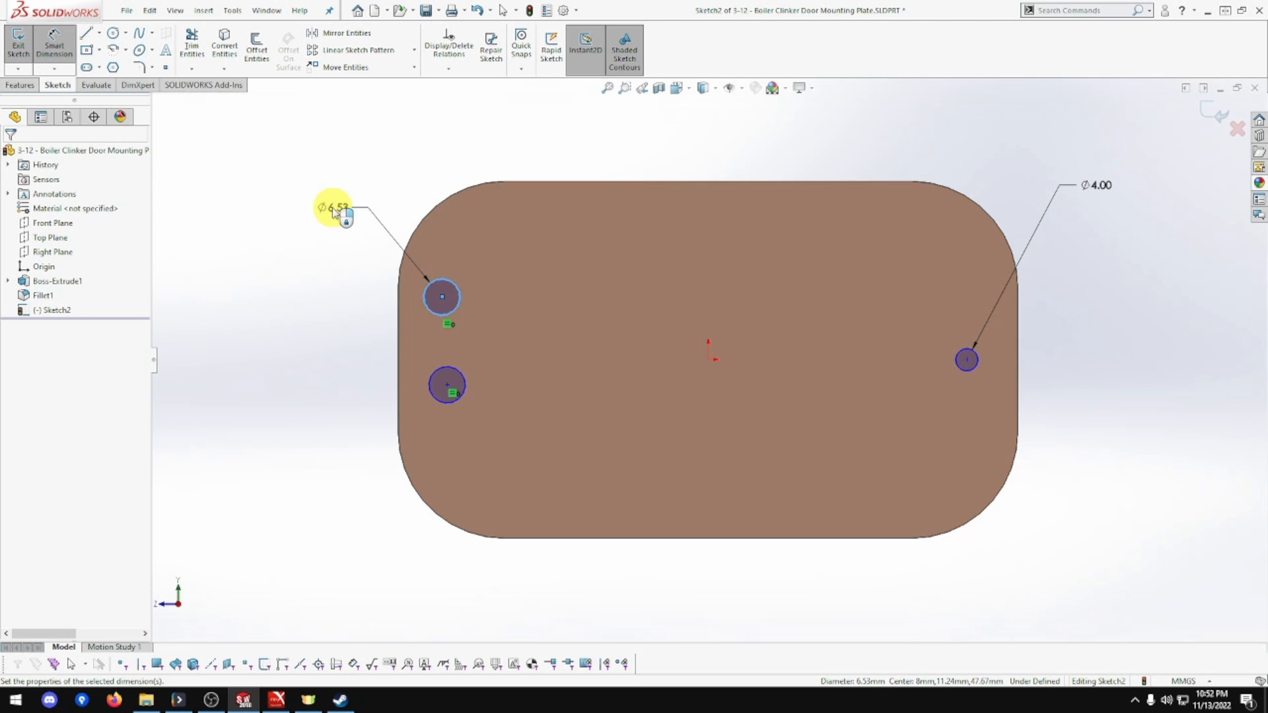
left_click(335, 210)
type("5")
key("Return")
key("Escape")
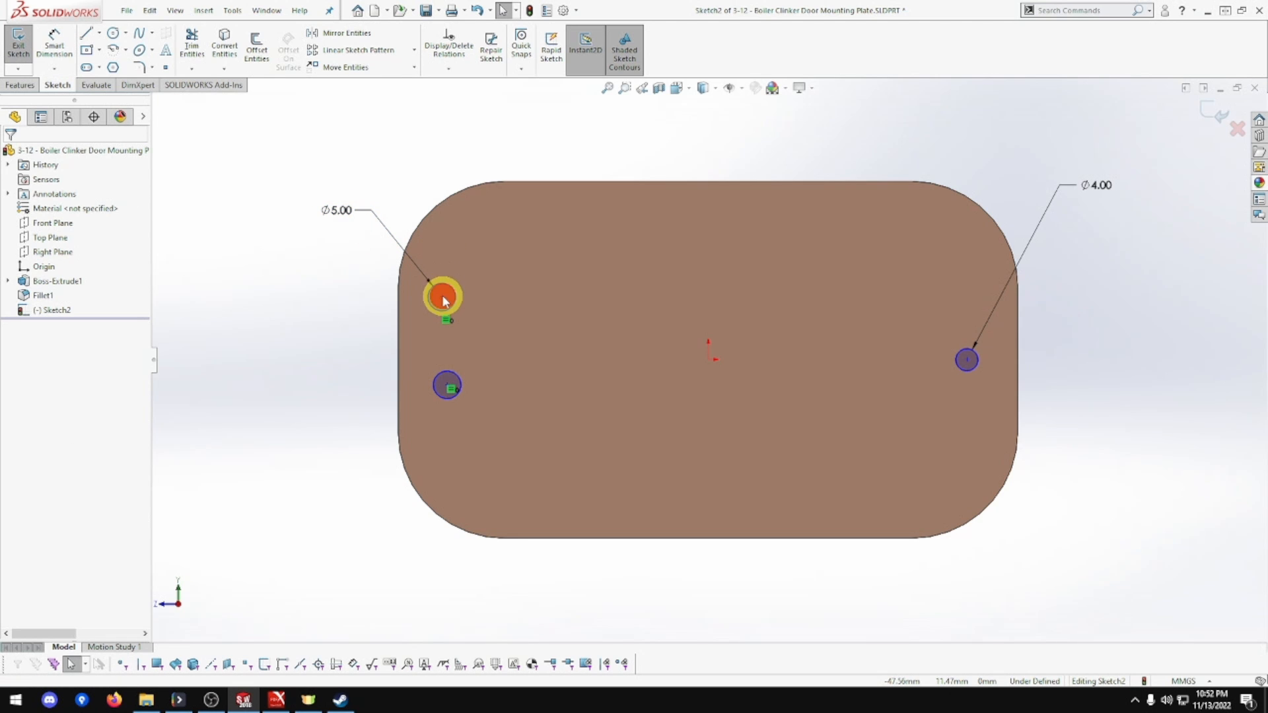
Step: Align the centres of the two circles at the plate's left end with a Vertical relation
left_click(443, 298)
left_click(447, 384, "ctrl")
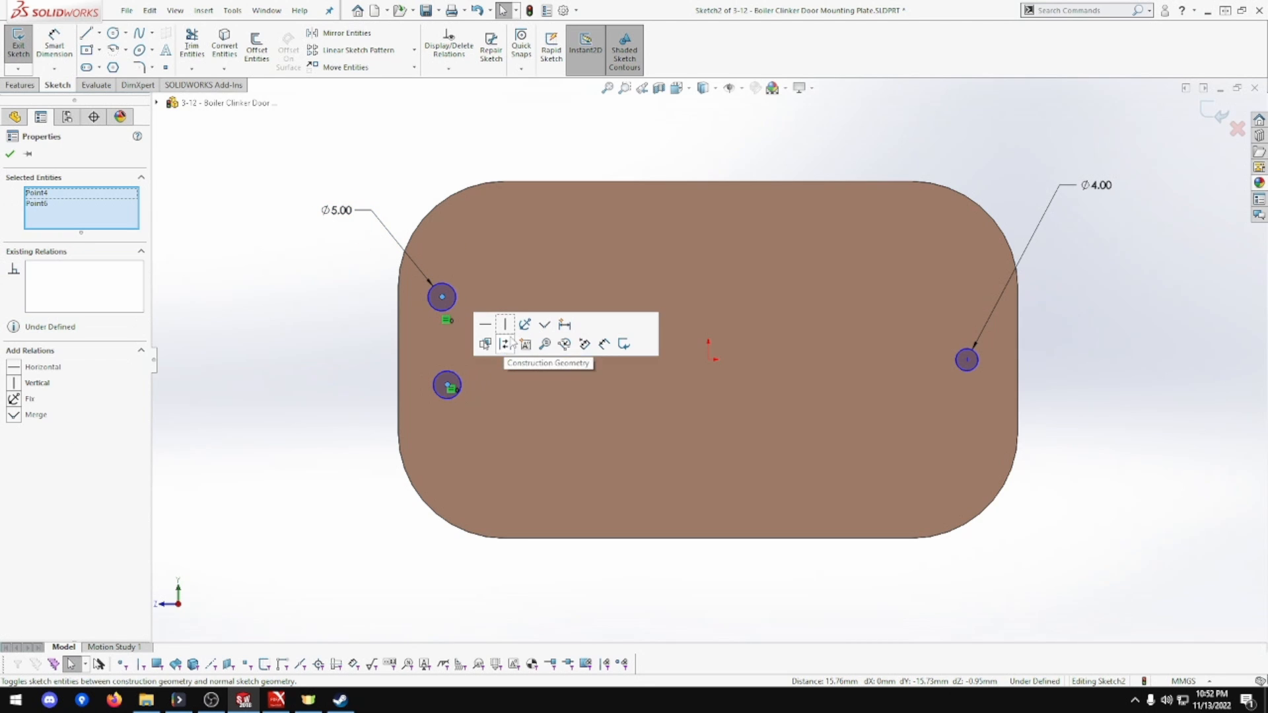
left_click(504, 326)
left_click(268, 323)
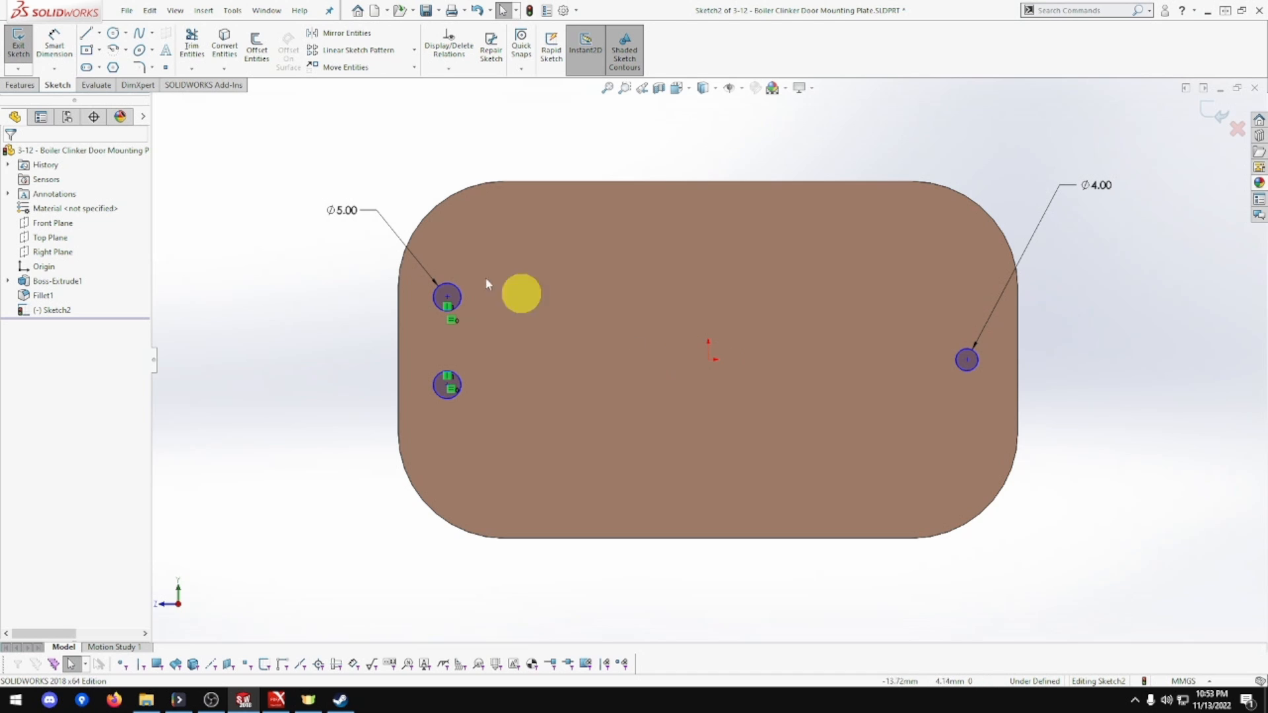
Step: Dimension the horizontal distance from the origin to the 4 mm circle's centre as 45 mm
left_click(54, 43)
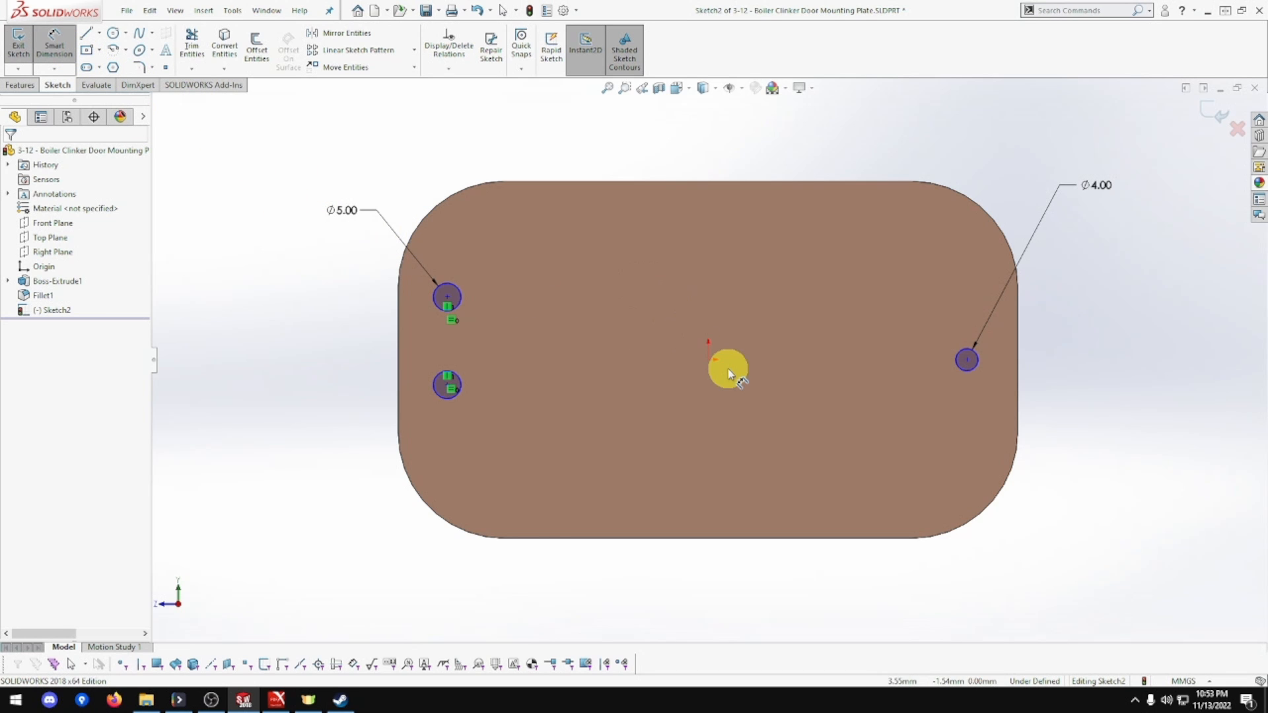
left_click(708, 359)
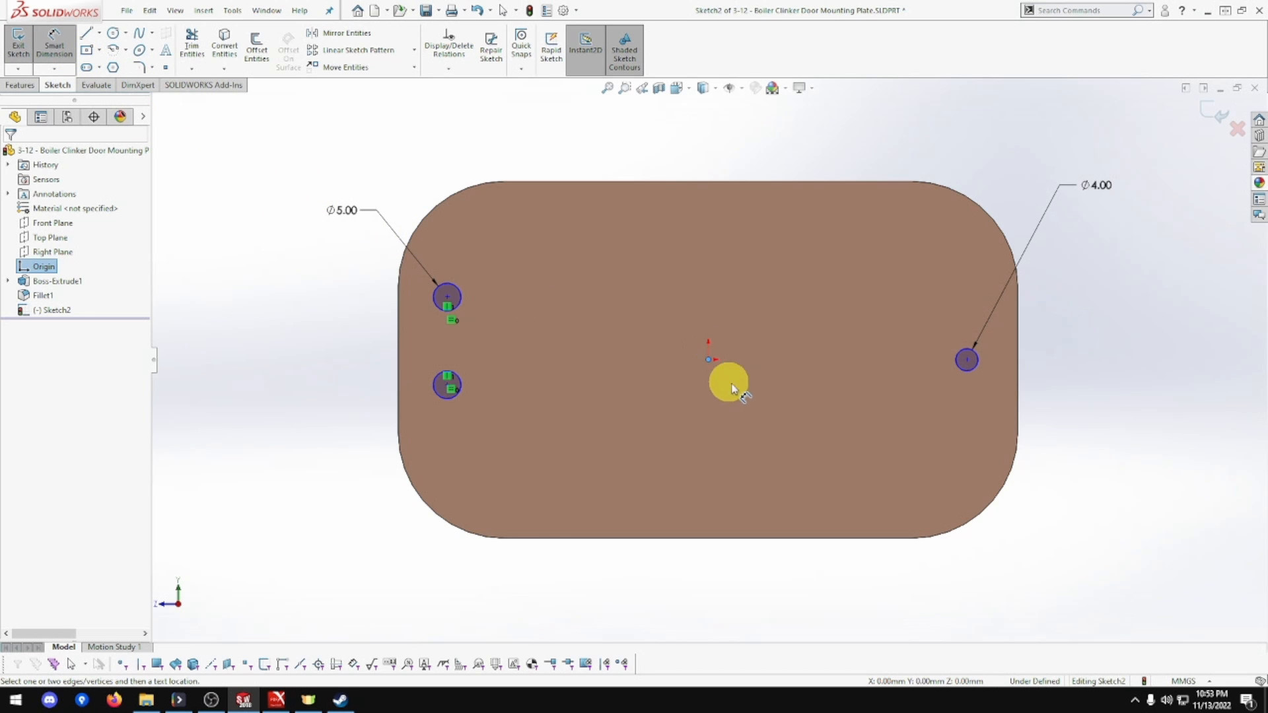
left_click(966, 359)
left_click(801, 588)
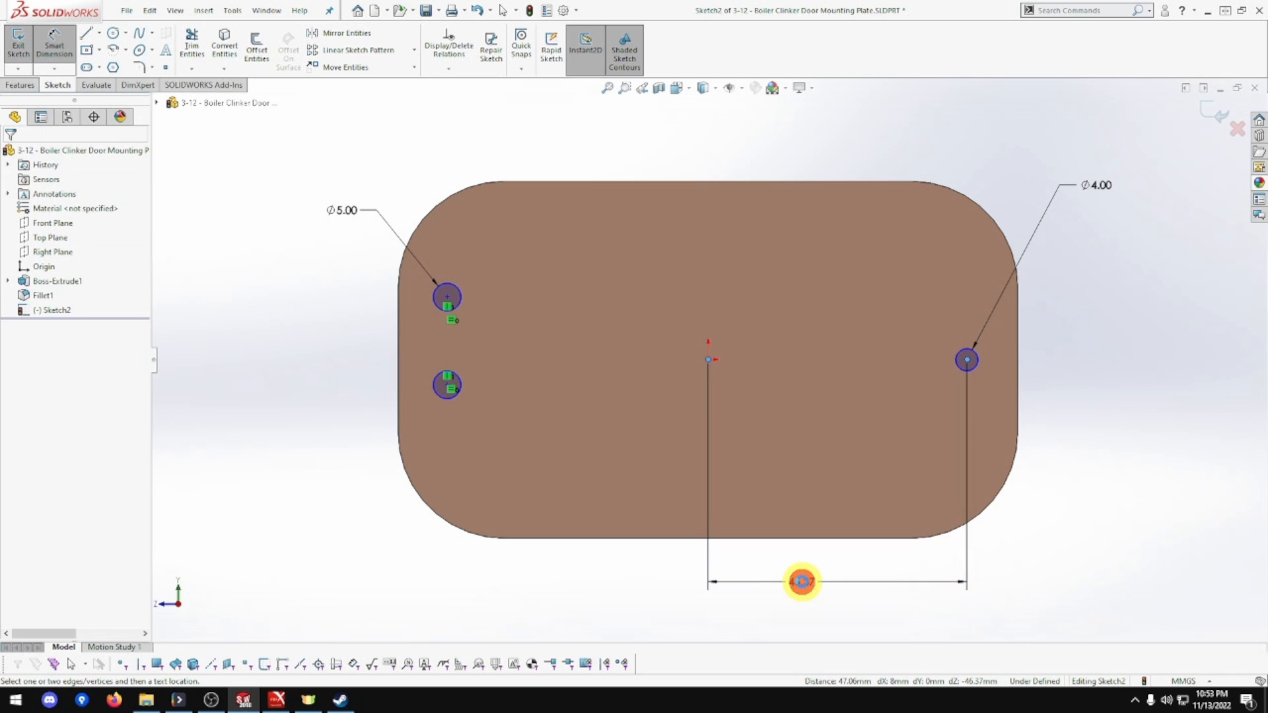
type("45")
key("Return")
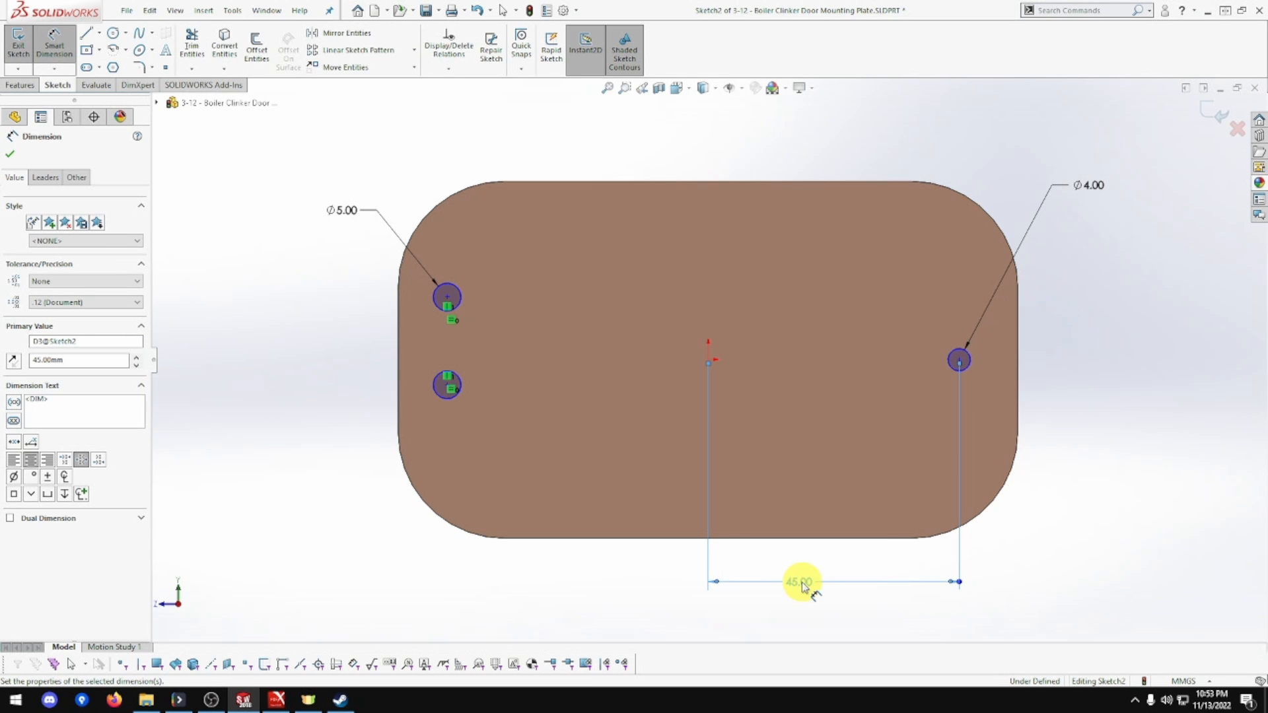
Step: Dimension the horizontal distance from the origin to the lower left circle's centre as 49.5 mm
left_click(710, 361)
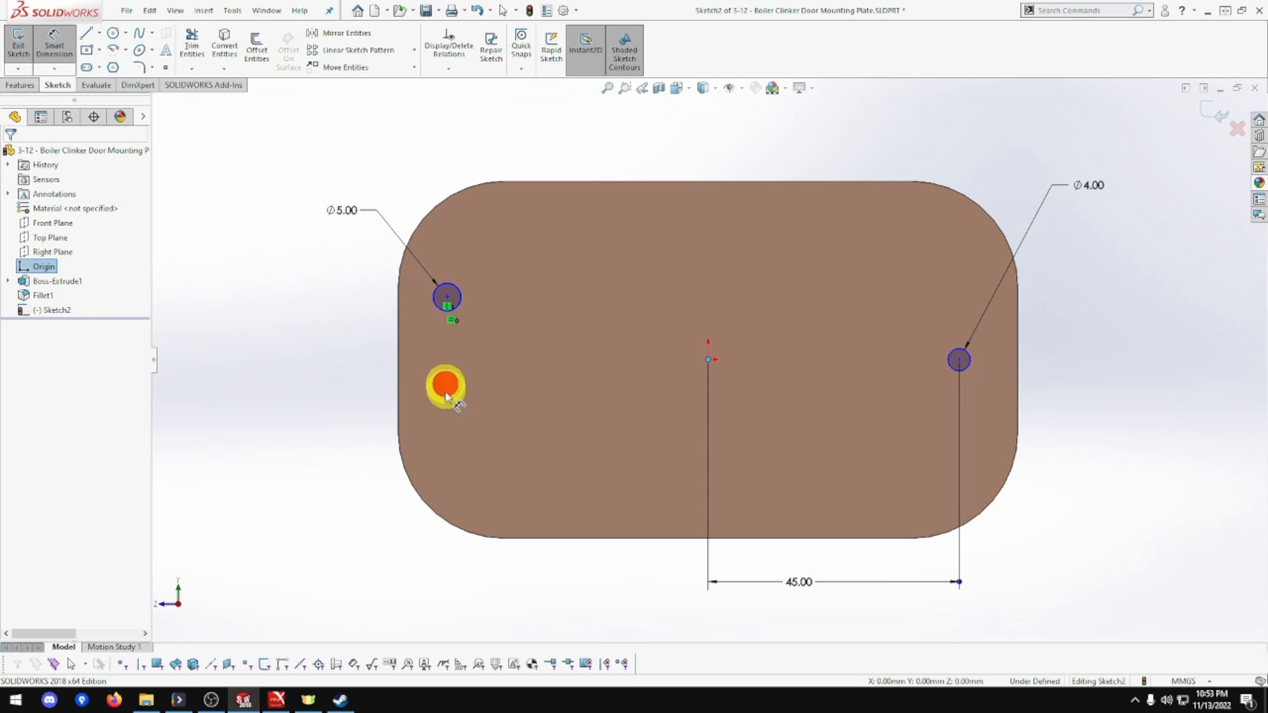
left_click(446, 390)
left_click(546, 581)
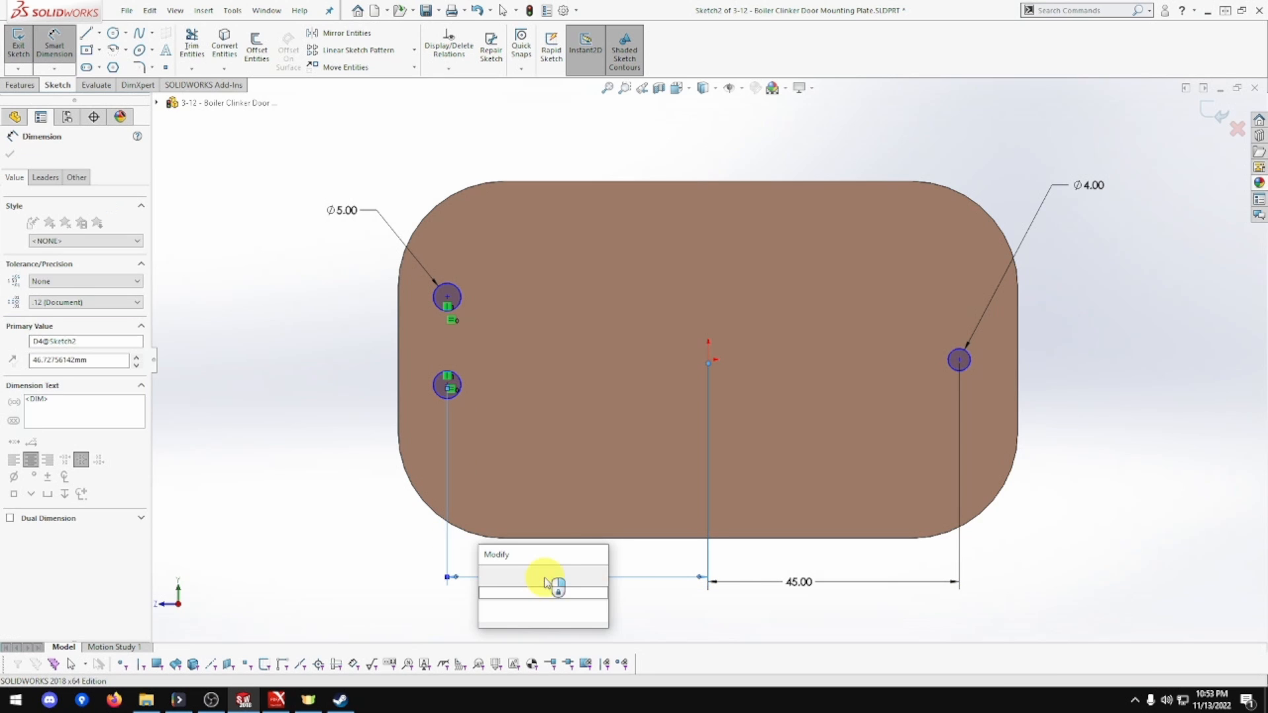
type("49.")
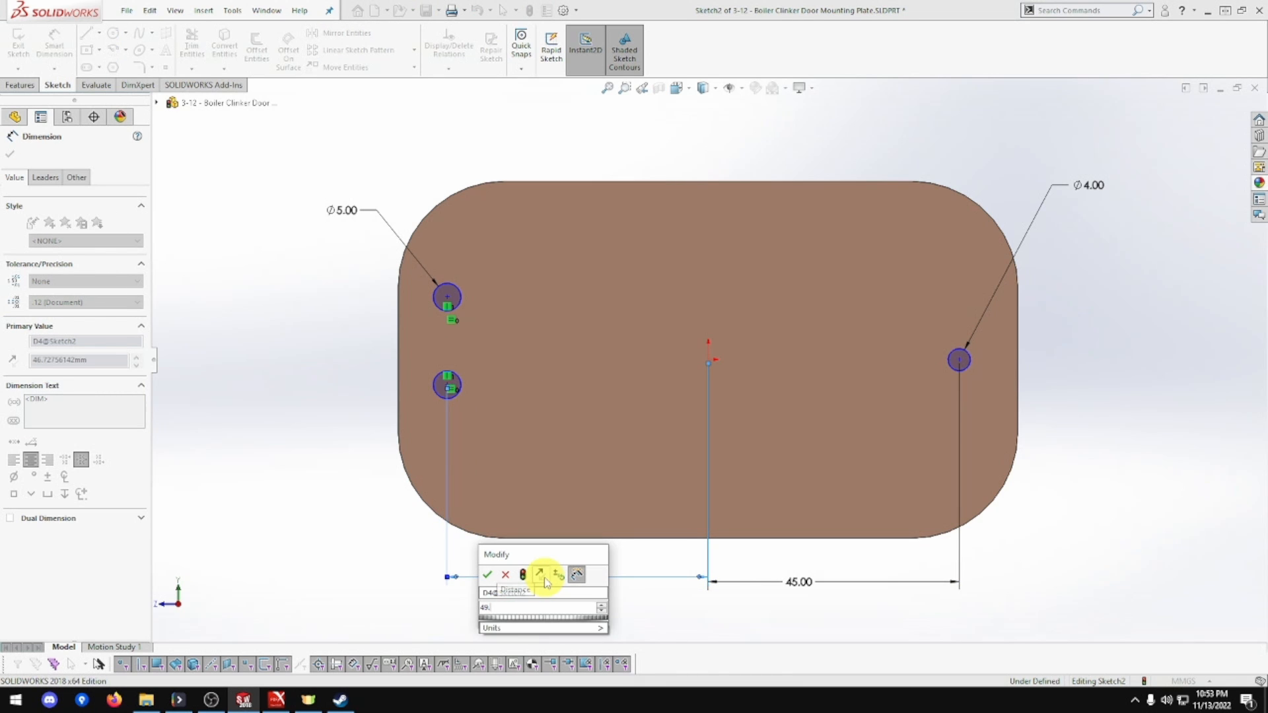
type("5")
key("Return")
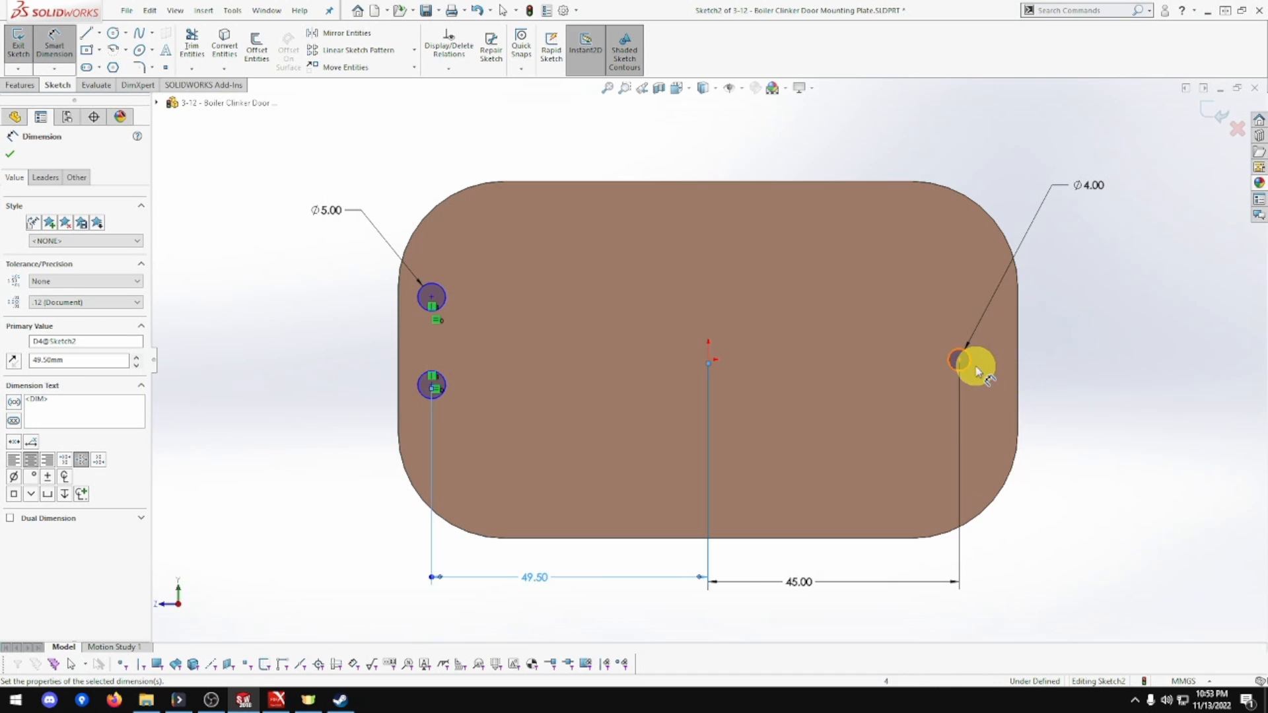
key("Escape")
Step: Add a Horizontal relation between the 4 mm circle's centre and the origin
left_click(958, 360)
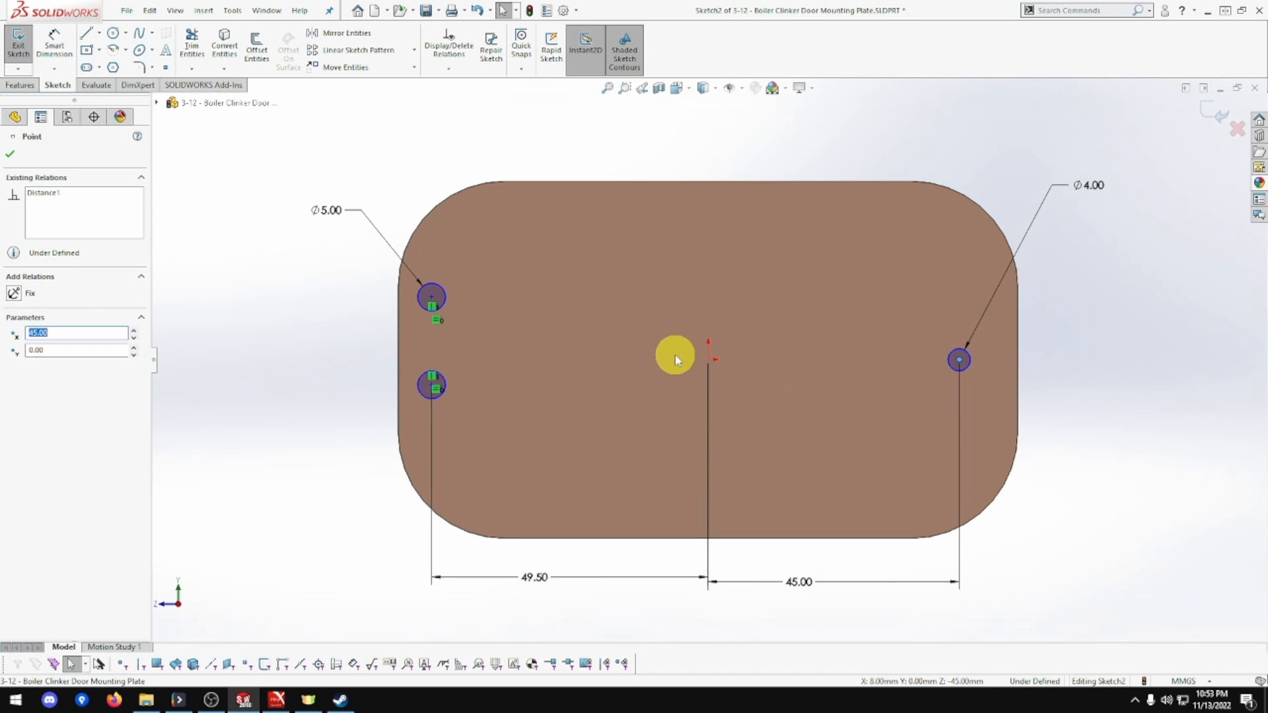
left_click(709, 360, "ctrl")
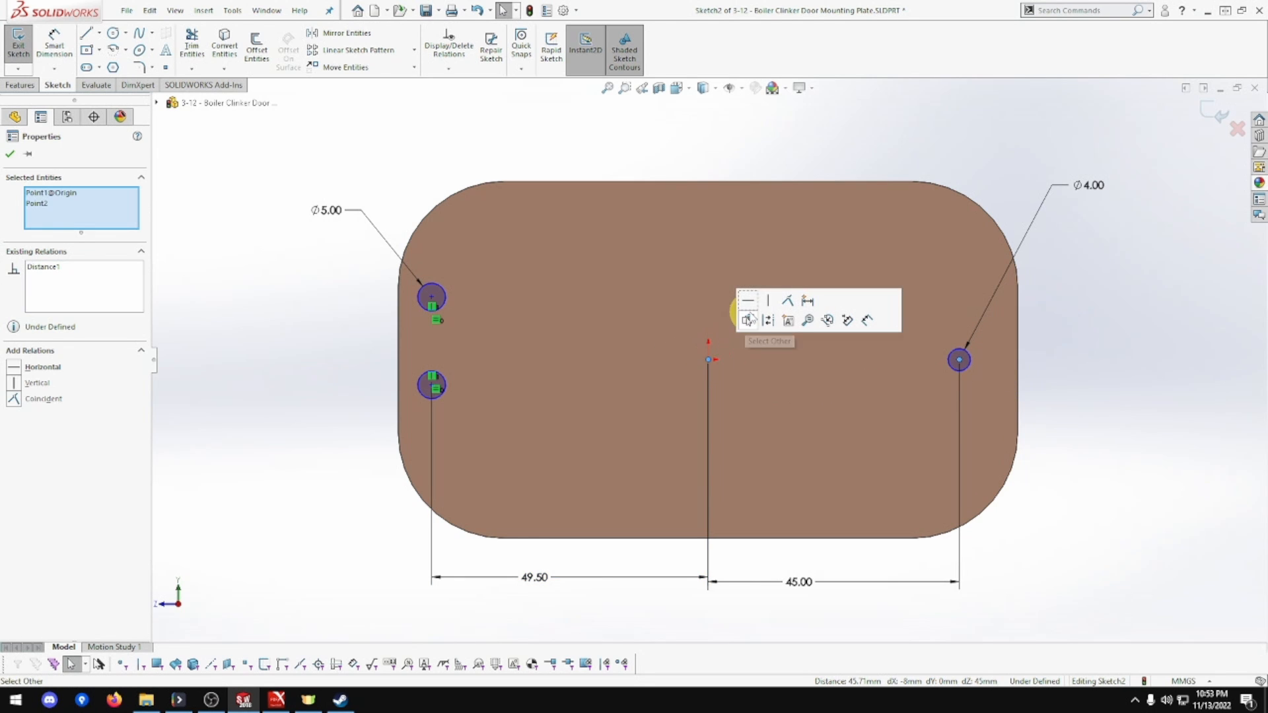
left_click(747, 301)
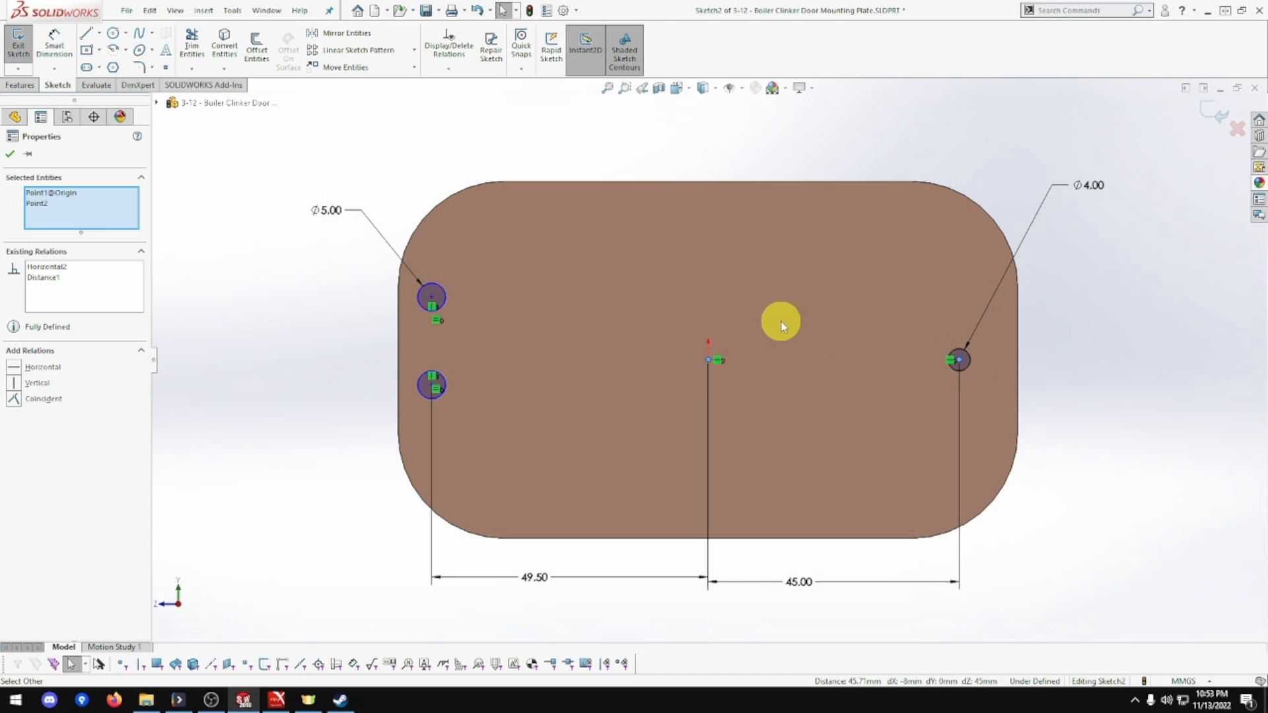
Step: Dimension the vertical distance from the origin to the upper left circle's centre as 5.5 mm
left_click(54, 43)
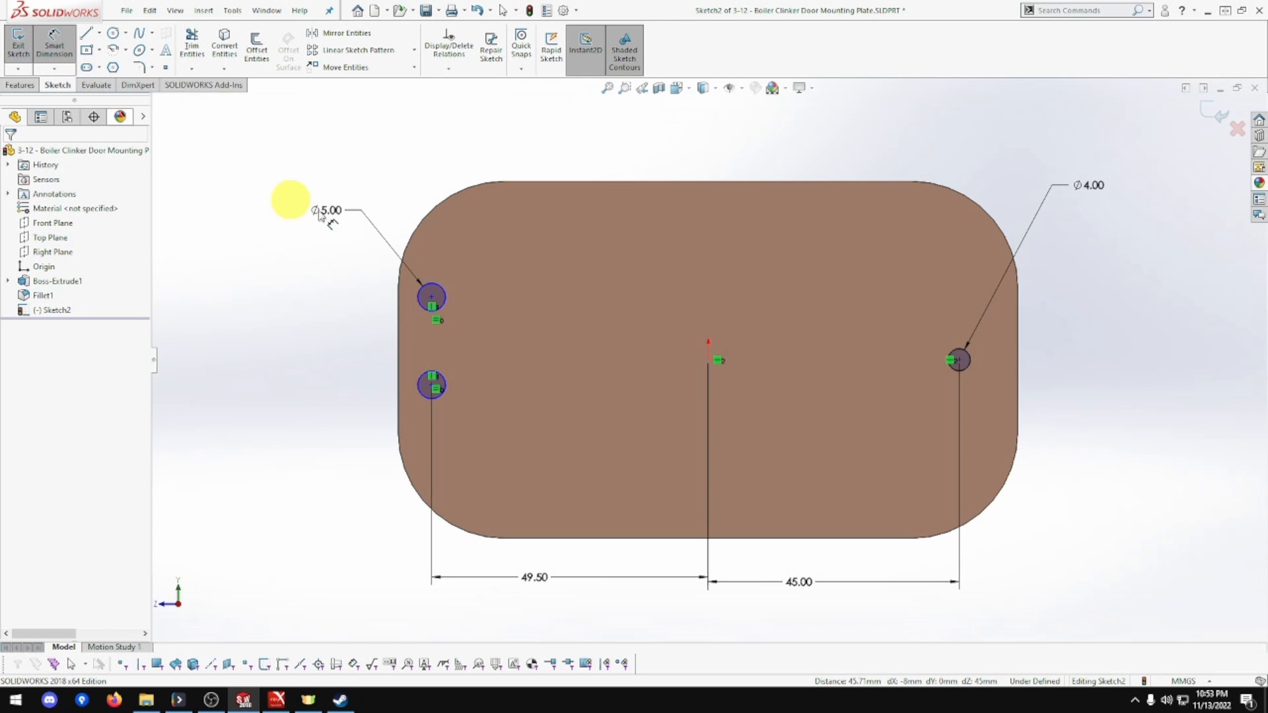
left_click(707, 359)
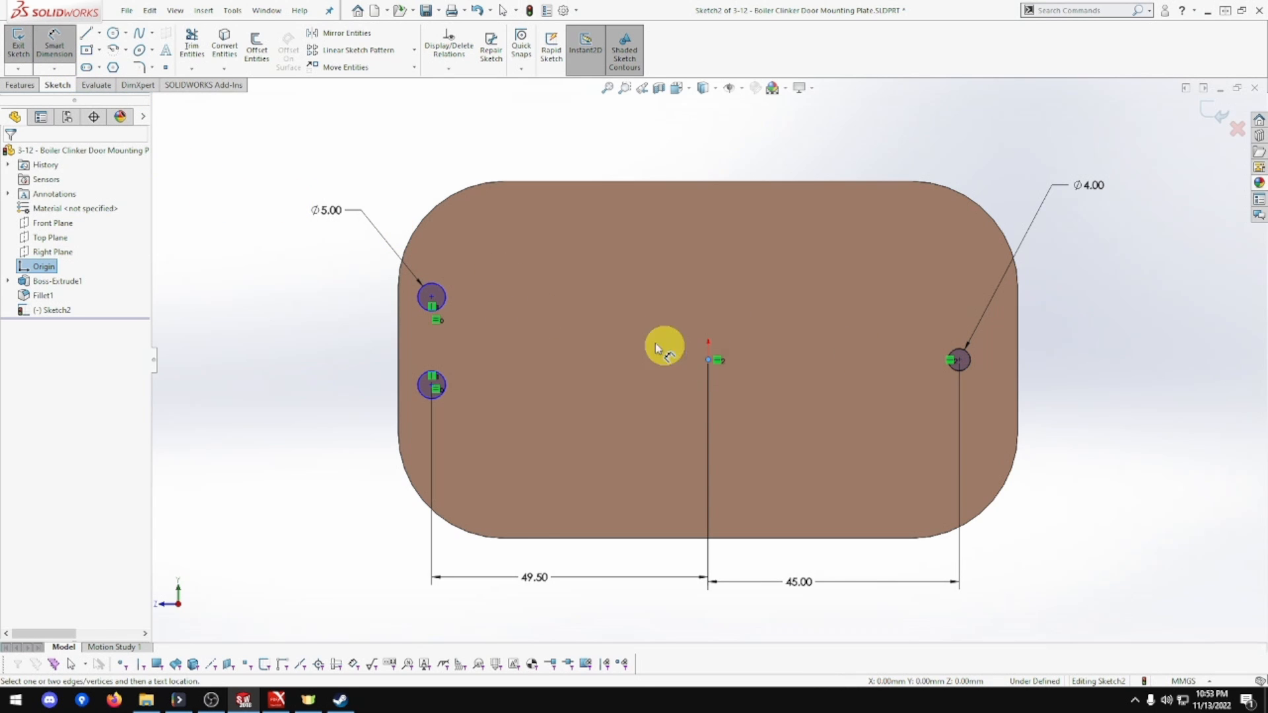
left_click(432, 299)
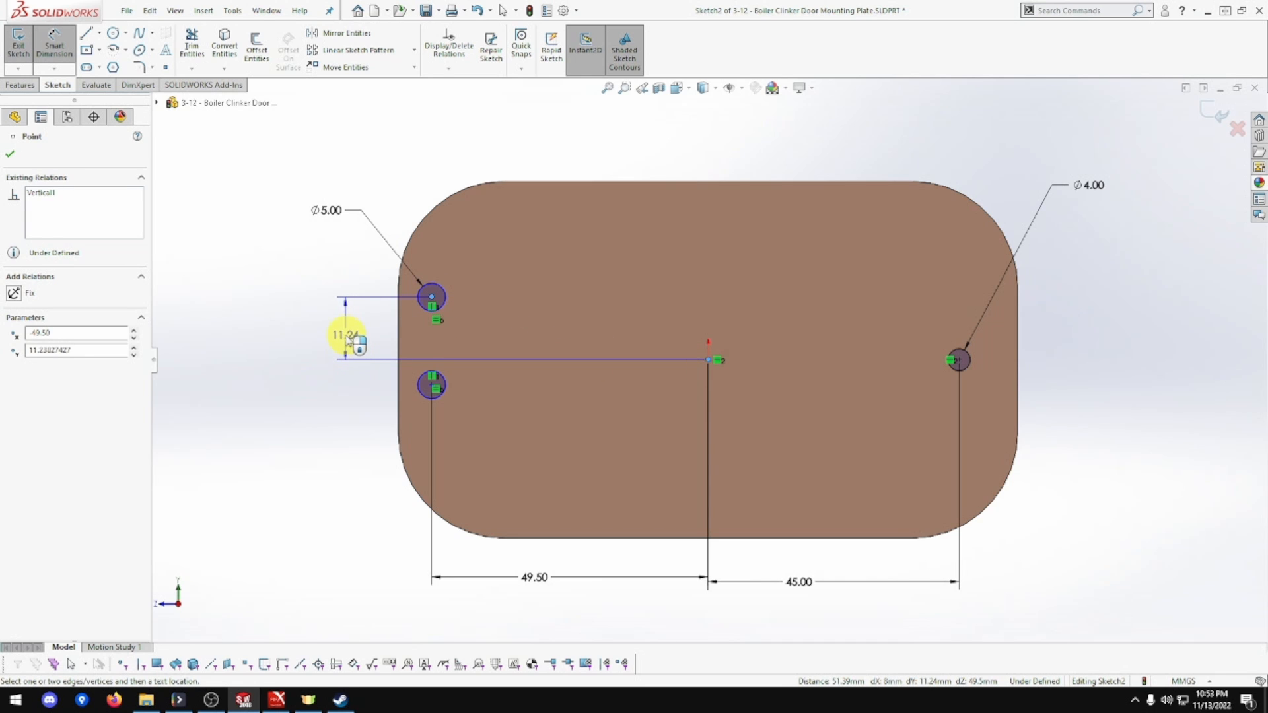
left_click(346, 340)
type("5")
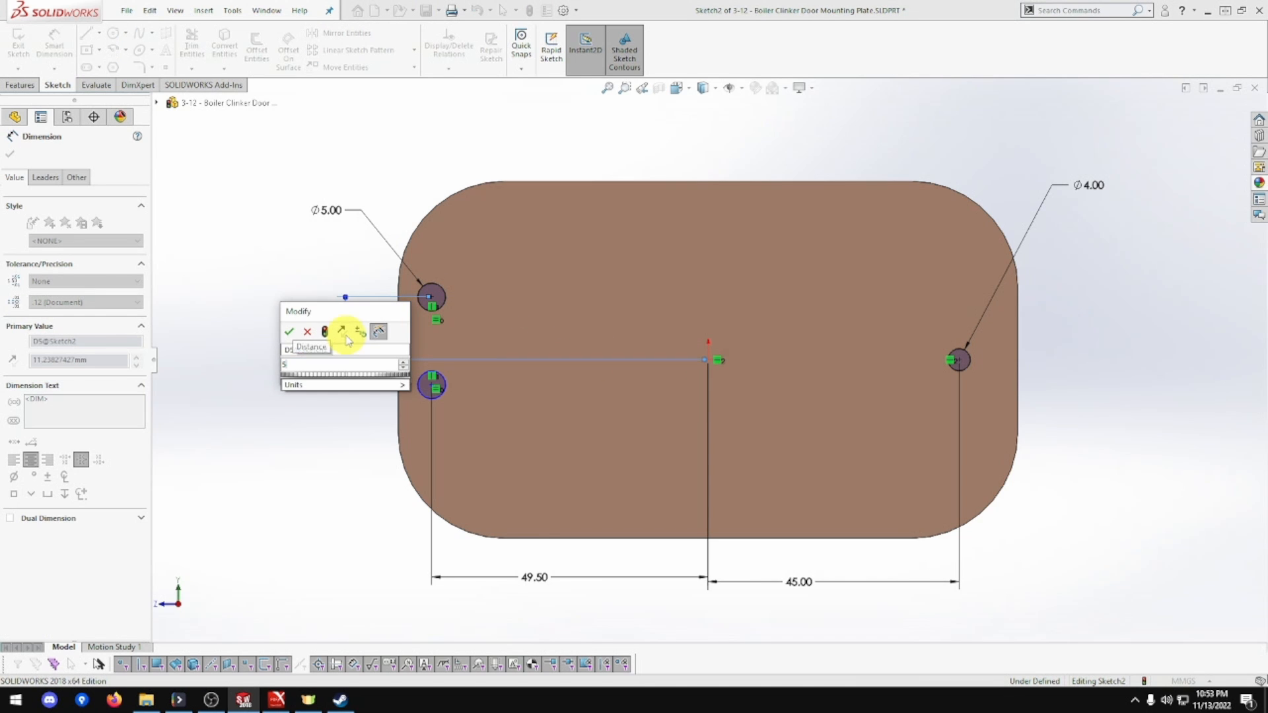
type(".5")
key("Return")
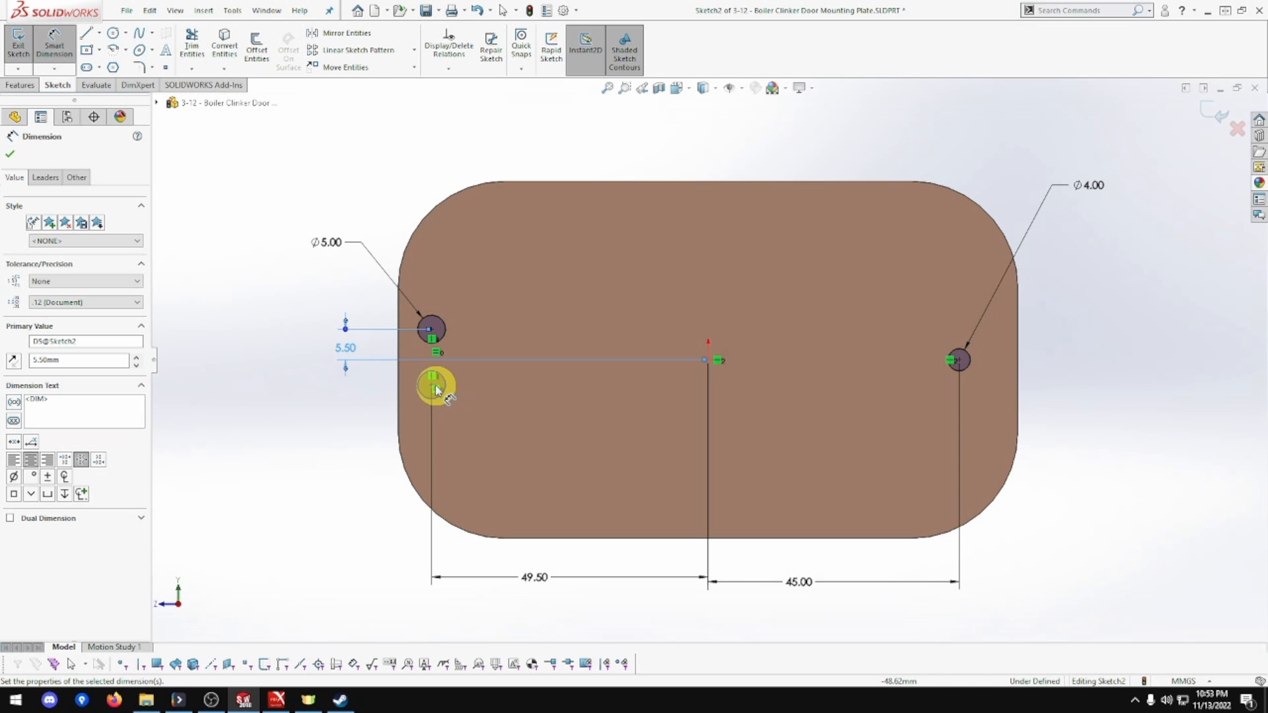
Step: Dimension the vertical distance from the origin to the lower left circle's centre as 5.5 mm
left_click(433, 385)
left_click(710, 363)
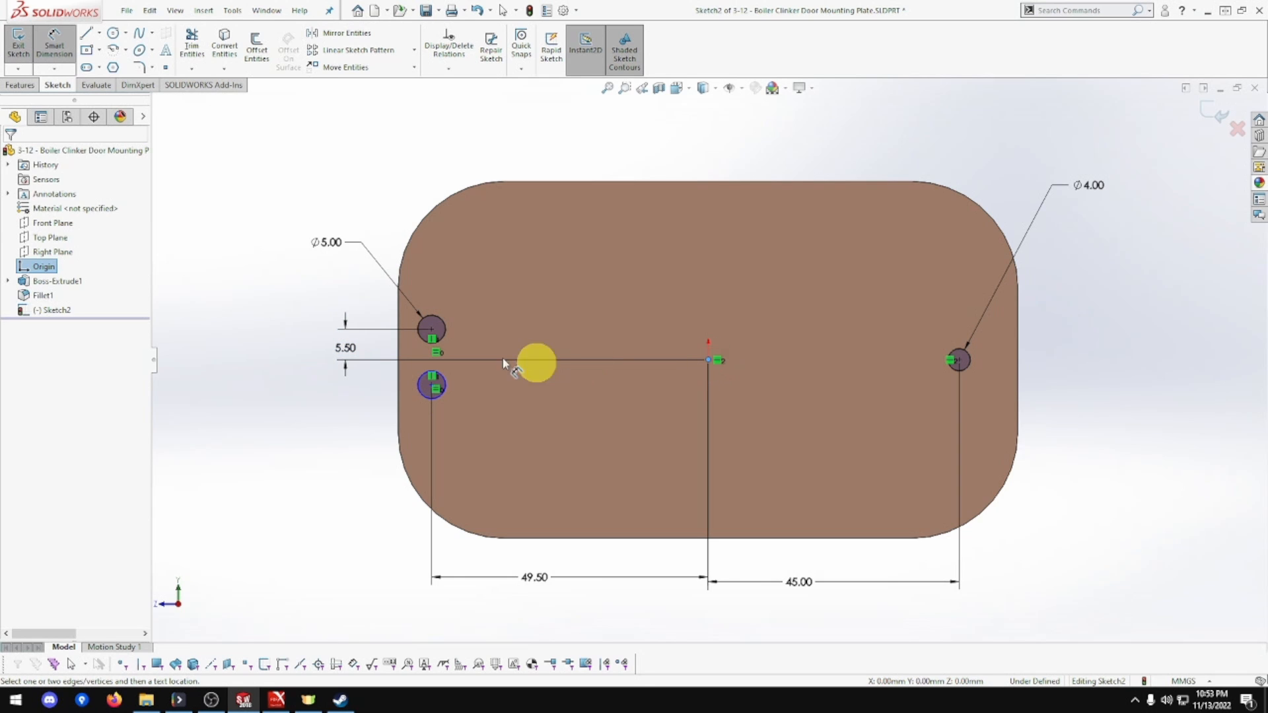
left_click(432, 385)
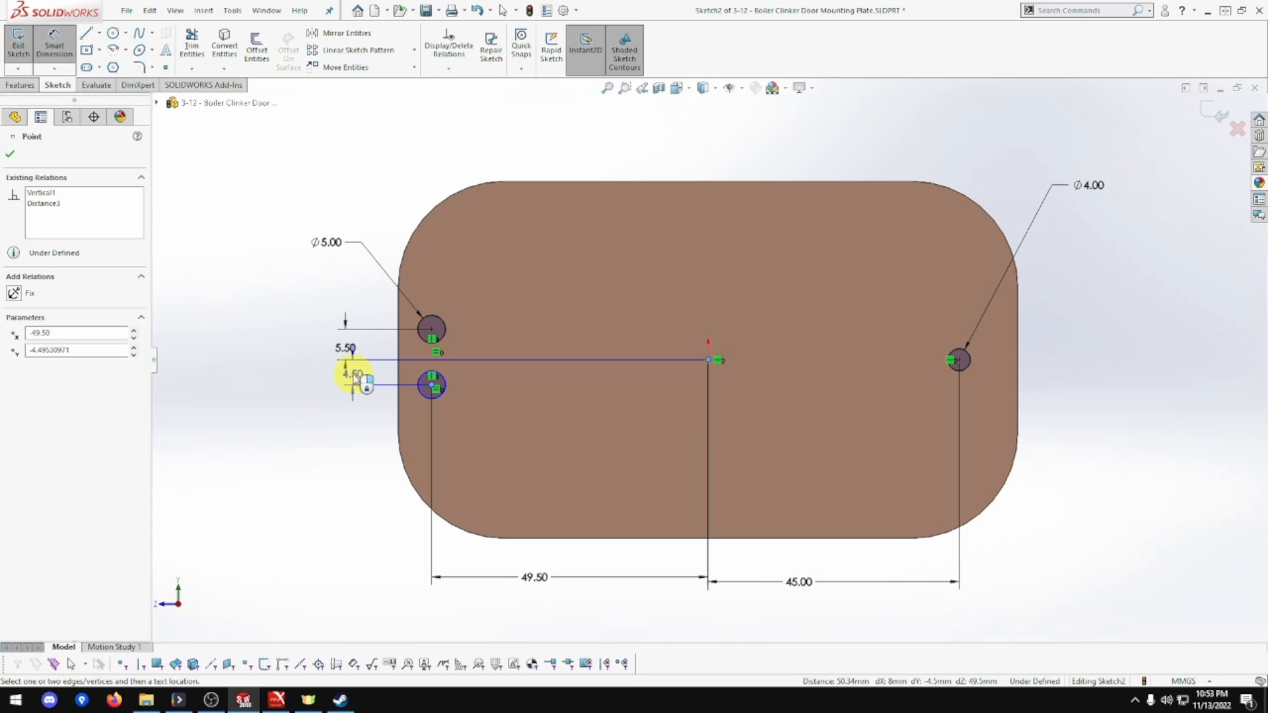
left_click(343, 378)
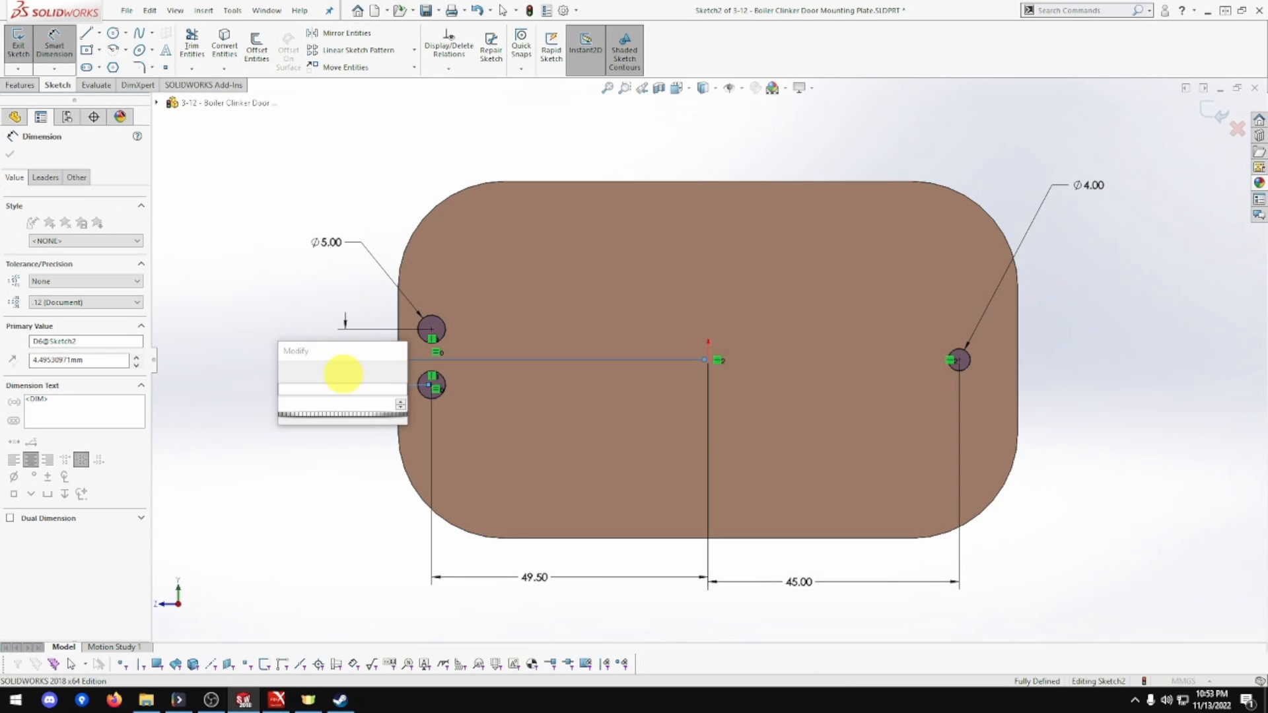
type("5.5")
key("Return")
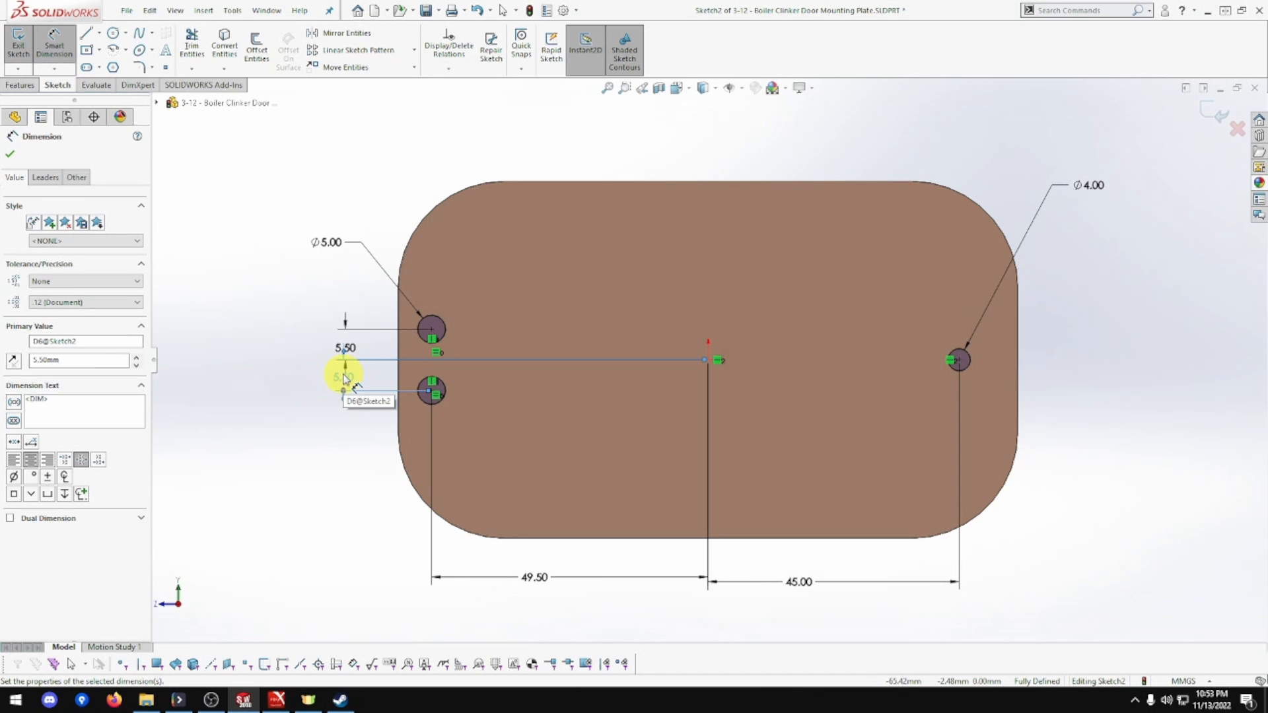
Step: Cut the three sketched circles completely through the plate with an Extruded Cut
left_click(20, 86)
left_click(198, 43)
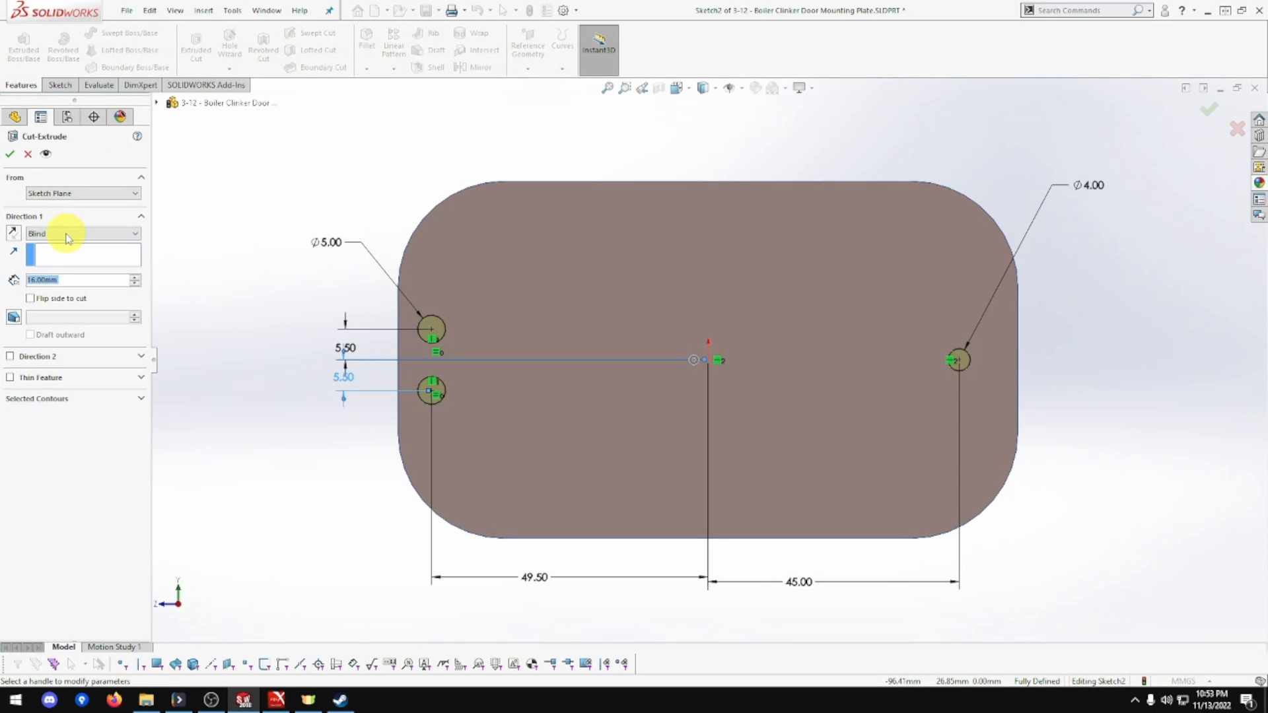
left_click(66, 237)
left_click(66, 256)
left_click(10, 156)
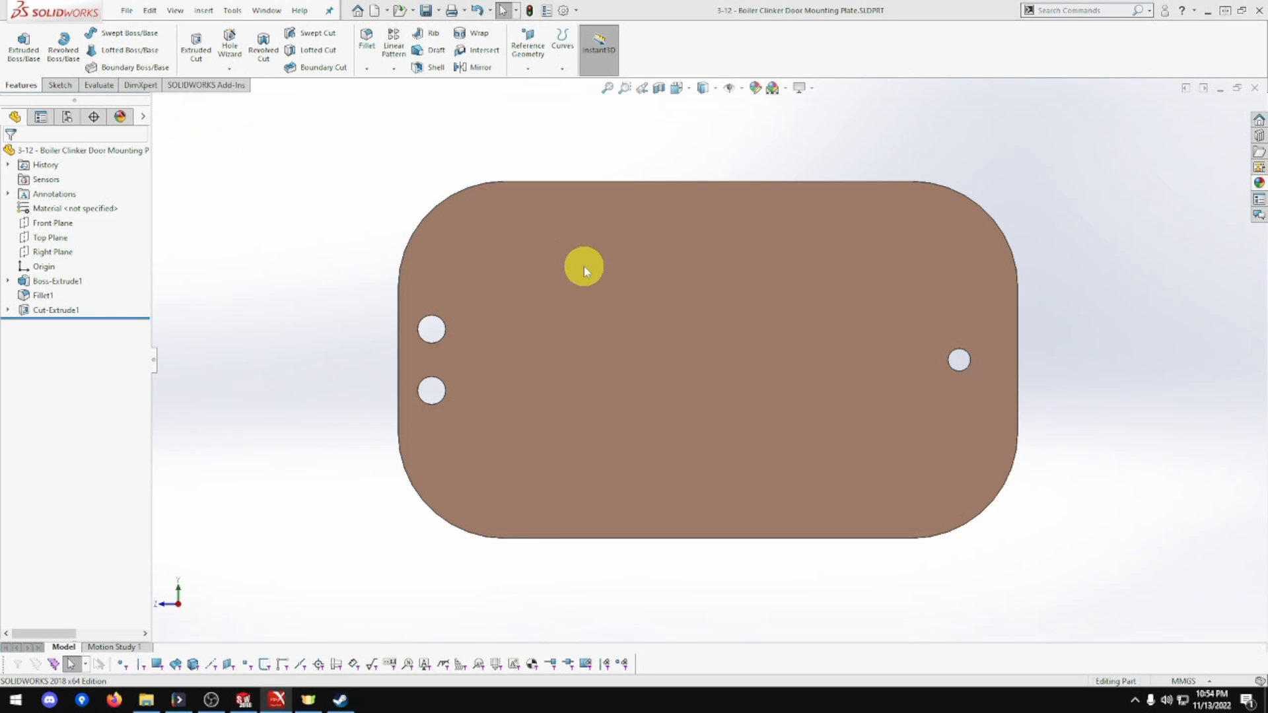
Step: Start a sketch on the plate's front face and draw a horizontal centreline about 21 mm long across the origin
right_click(584, 267)
left_click(612, 255)
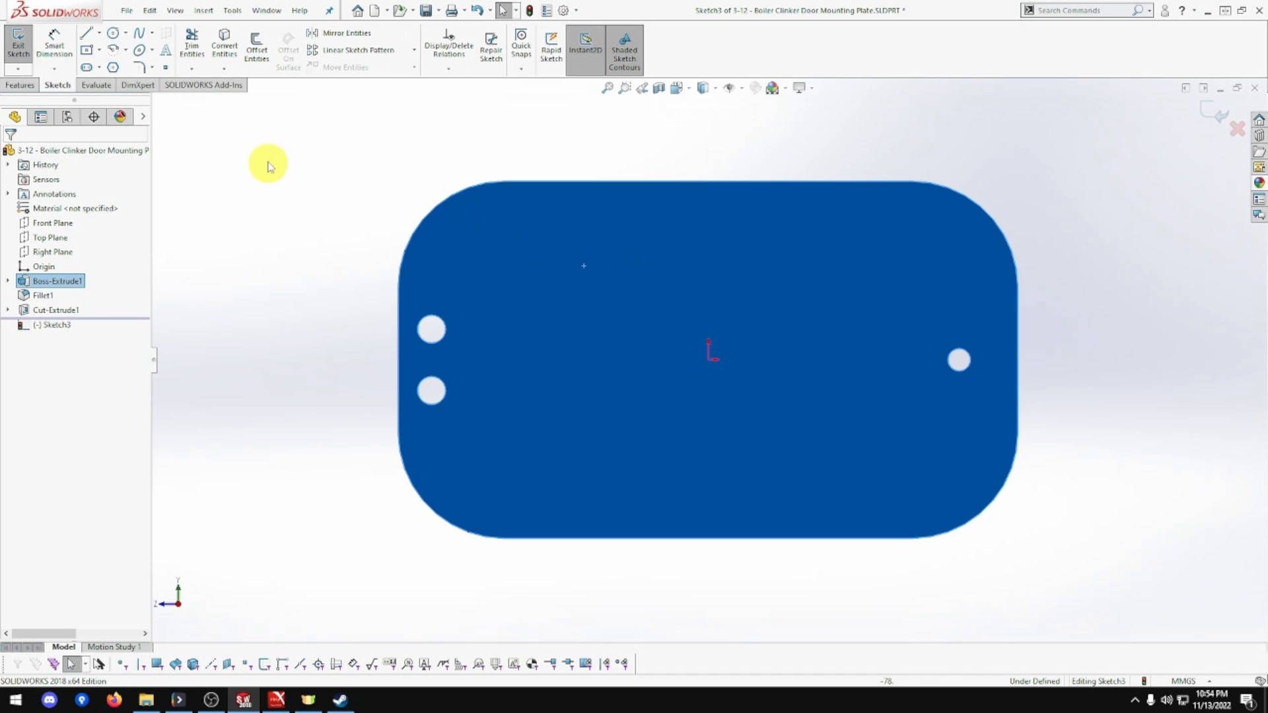
left_click(99, 33)
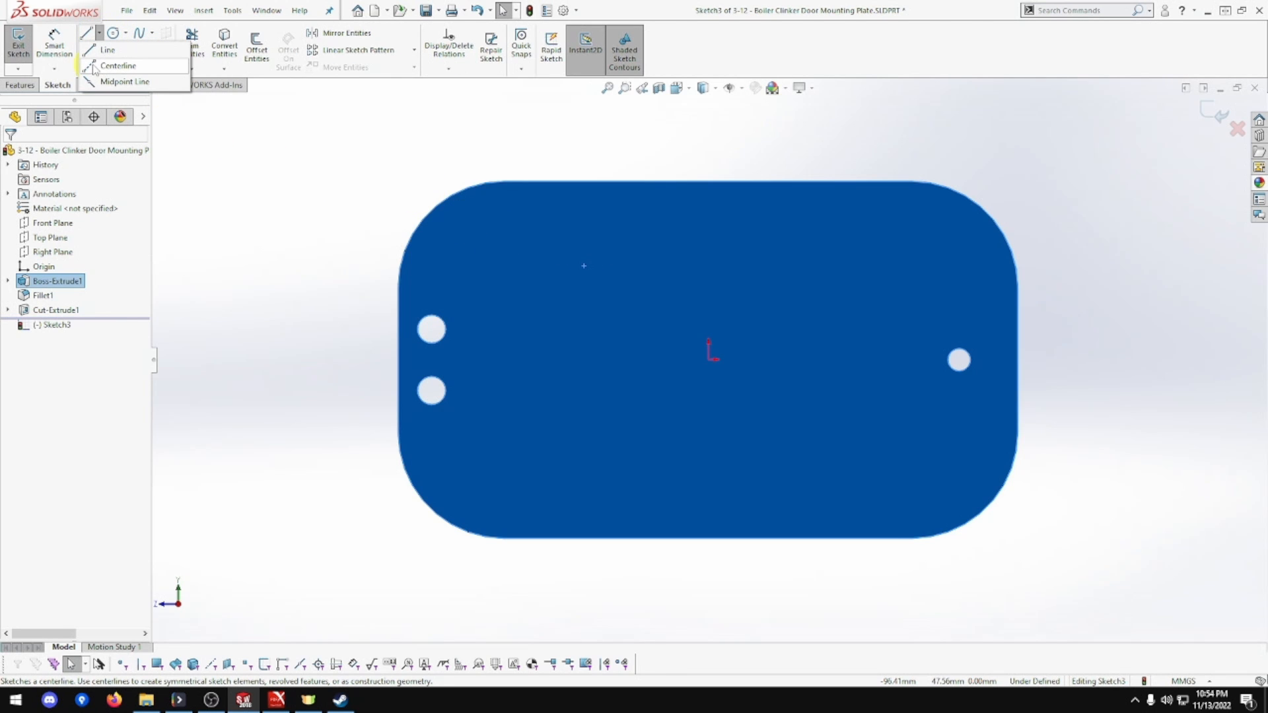
left_click(95, 66)
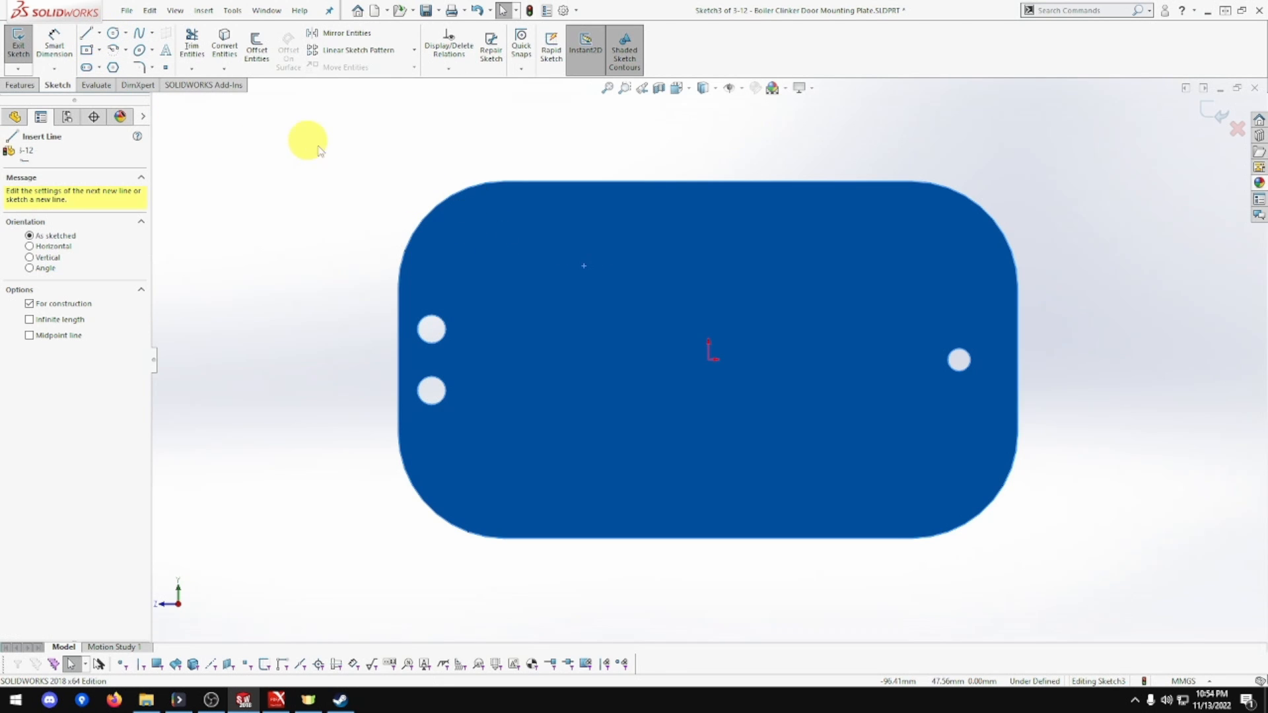
left_click(666, 361)
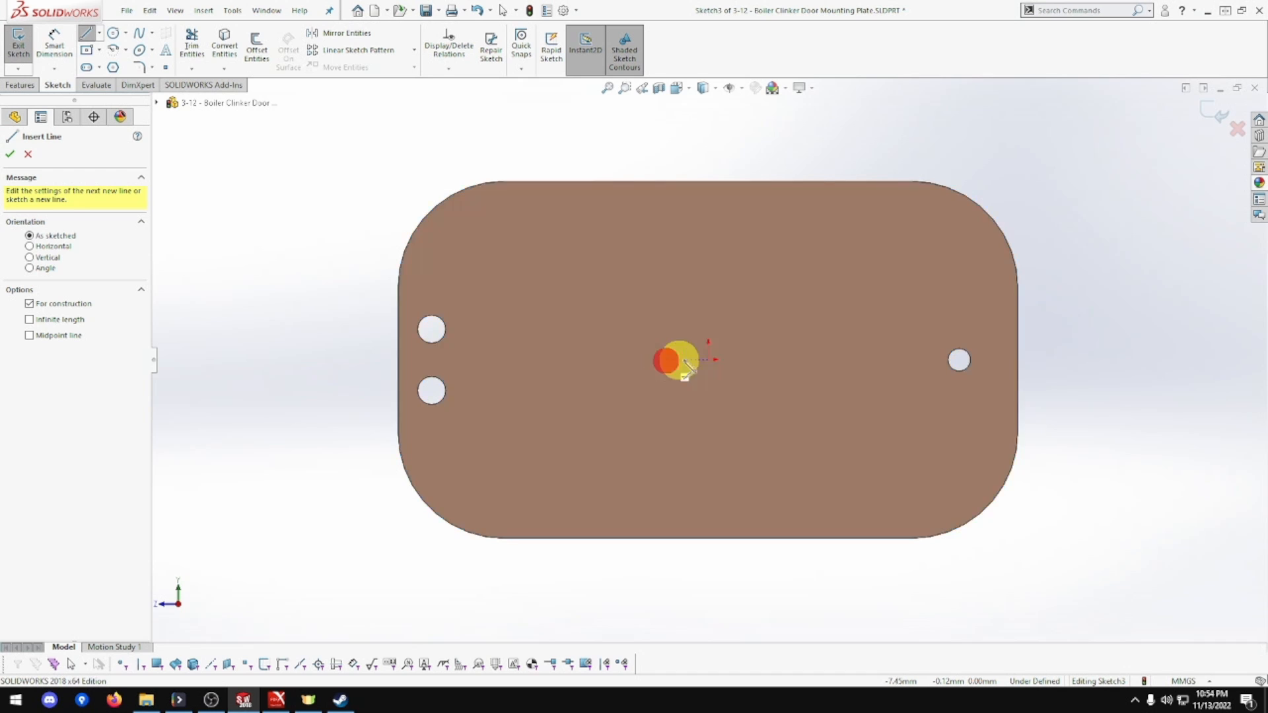
left_click(785, 359)
key("Escape")
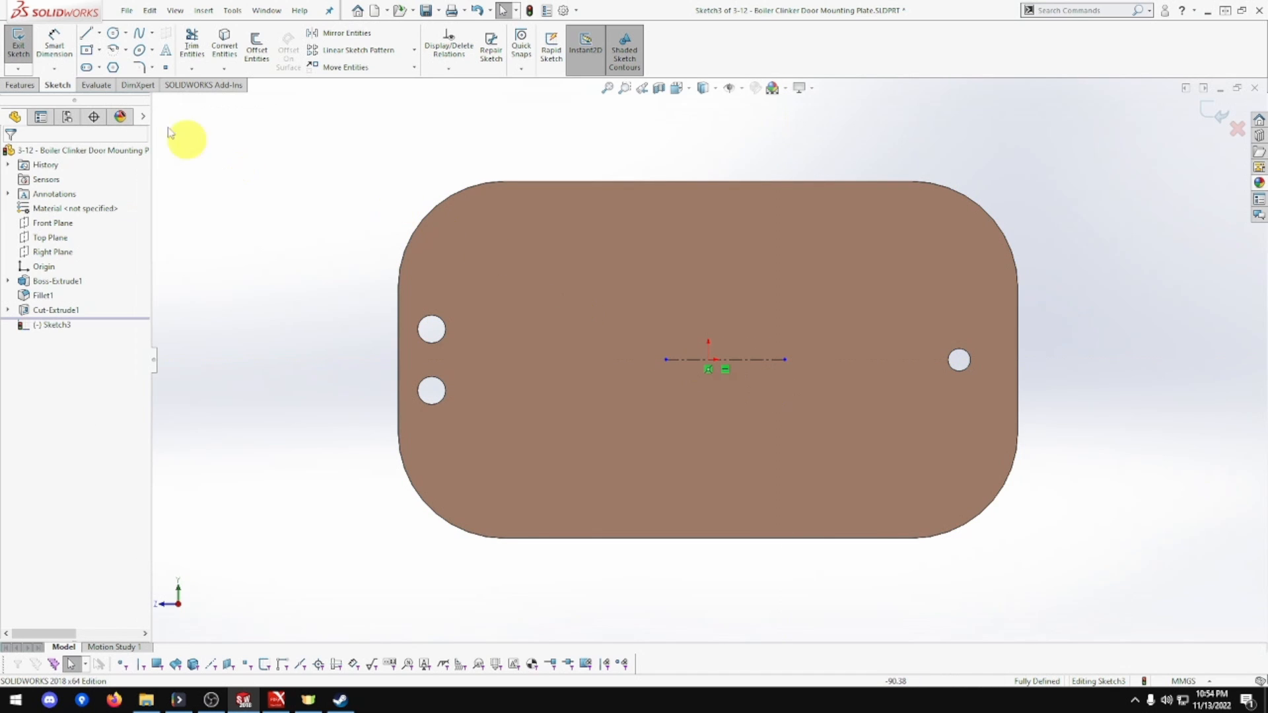
Step: Dimension the horizontal distance from the centreline's left endpoint to the origin as 7 mm
left_click(55, 43)
key("Escape")
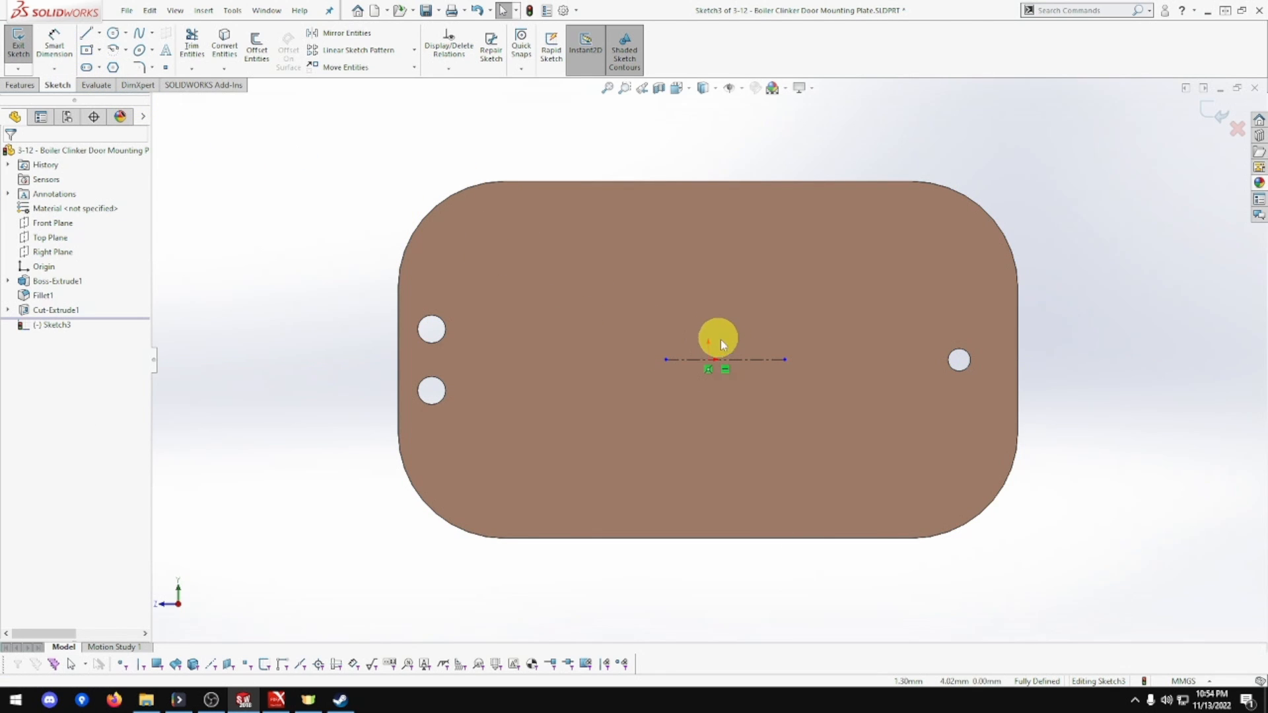
left_click(725, 362)
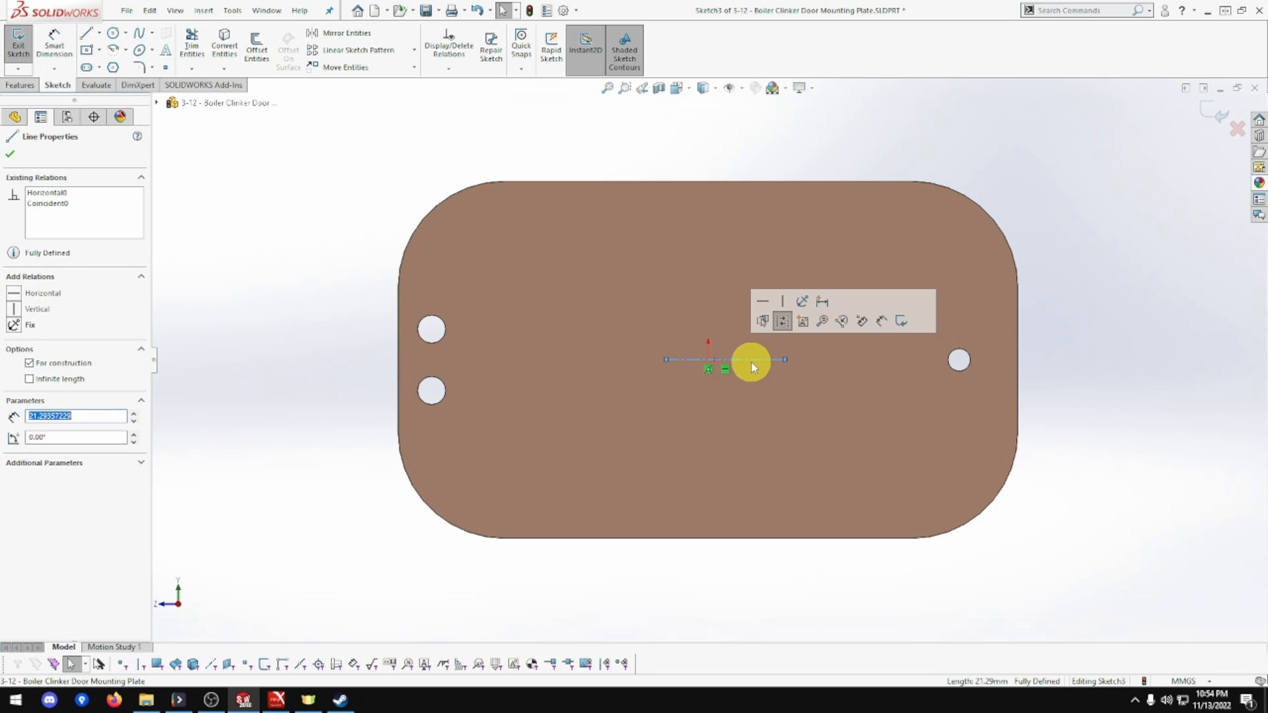
left_click(55, 47)
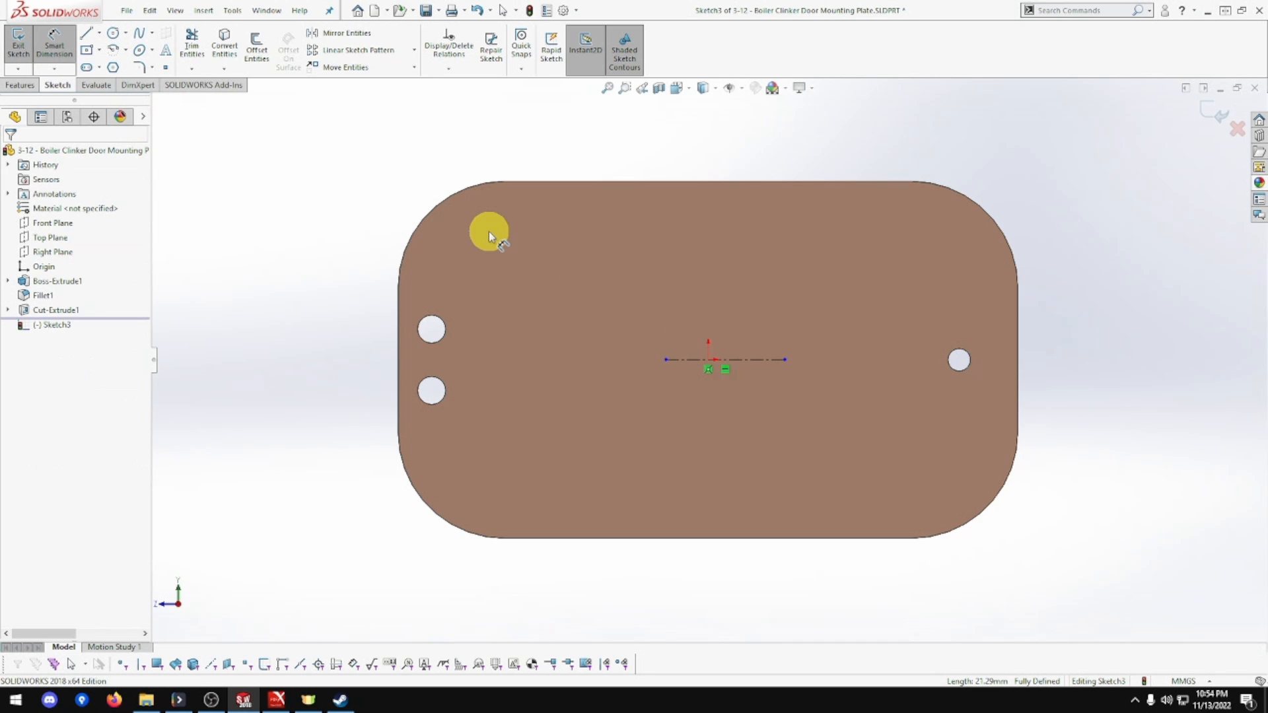
left_click(664, 359)
left_click(707, 359)
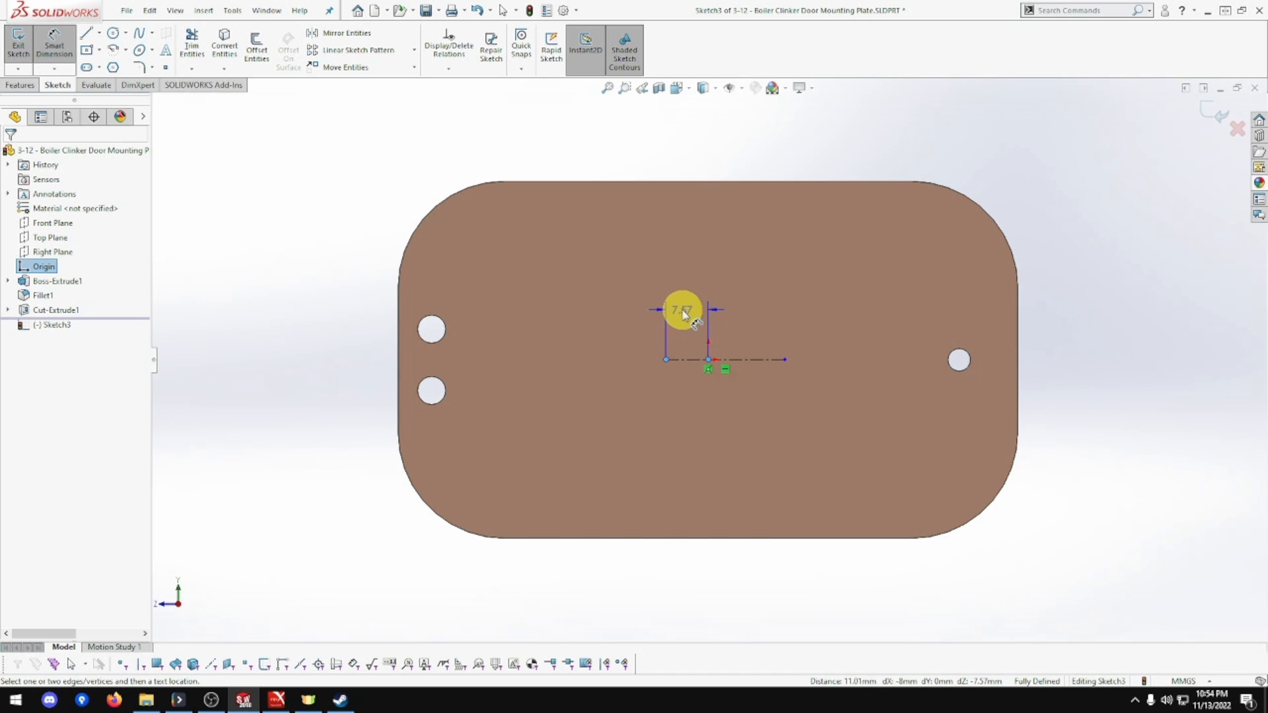
left_click(684, 147)
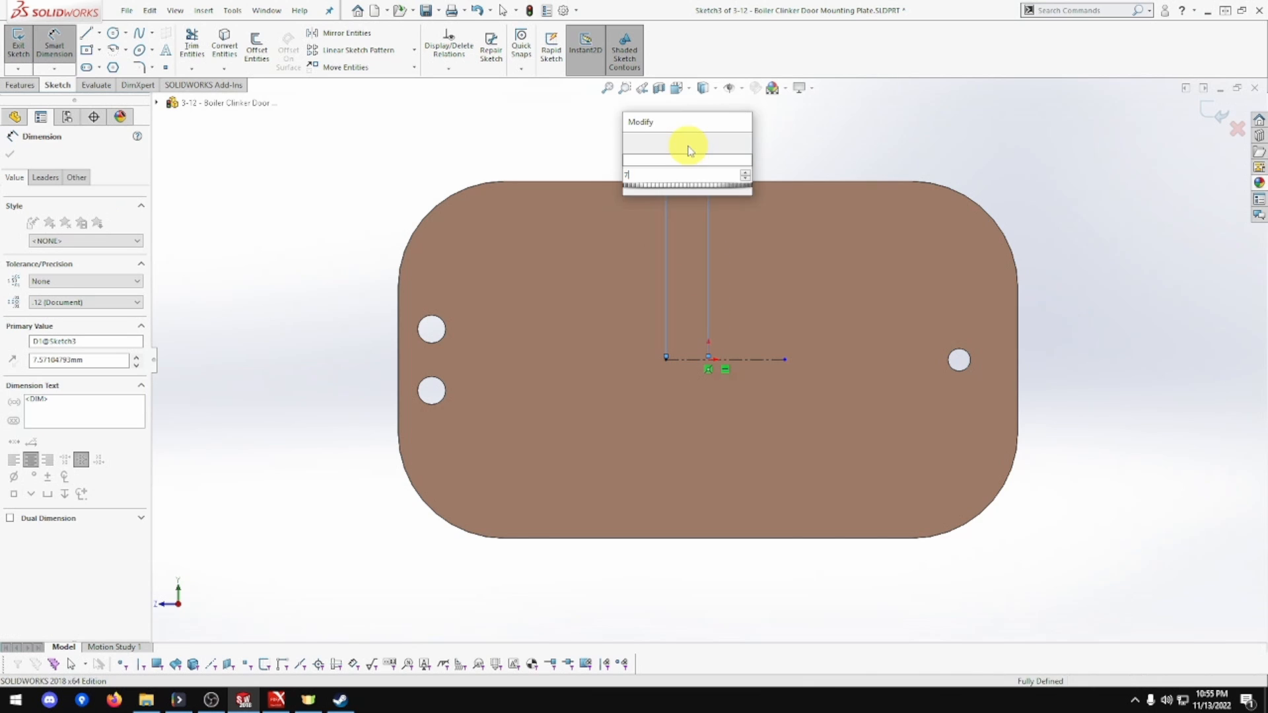
key("Return")
Step: Dimension the centreline's length as 14 mm
left_click(757, 361)
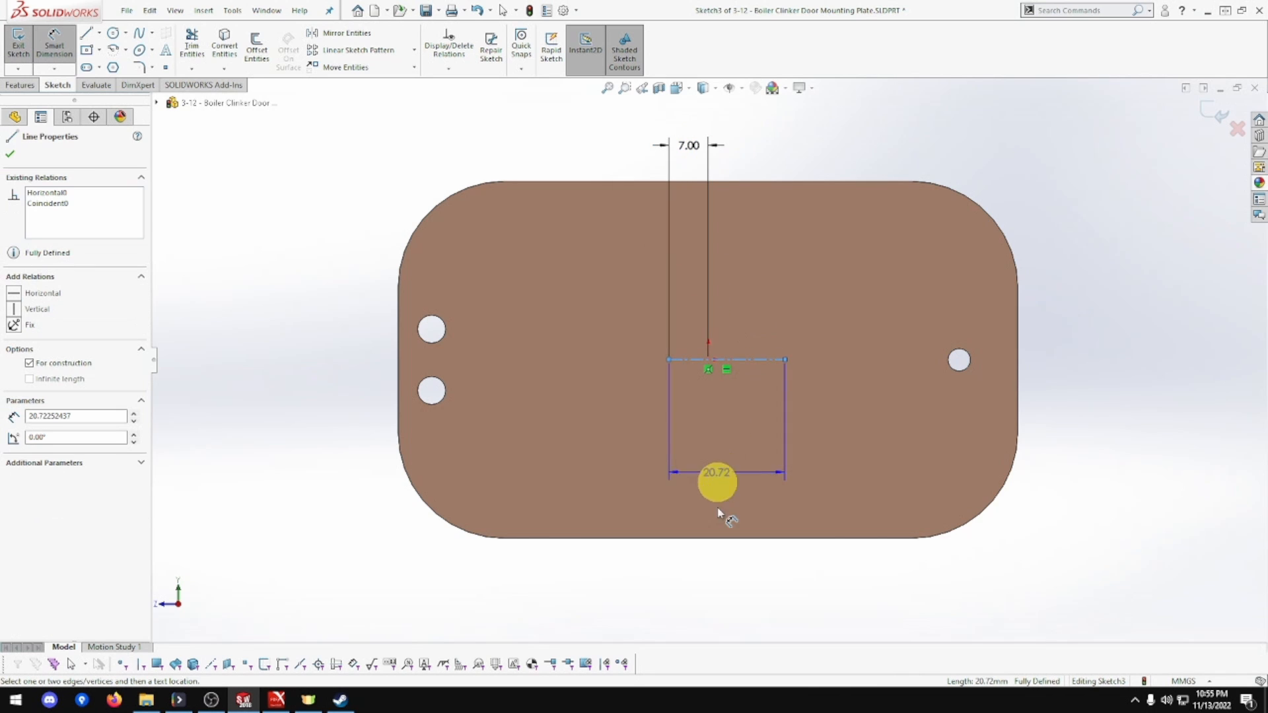
left_click(709, 610)
type("14")
key("Return")
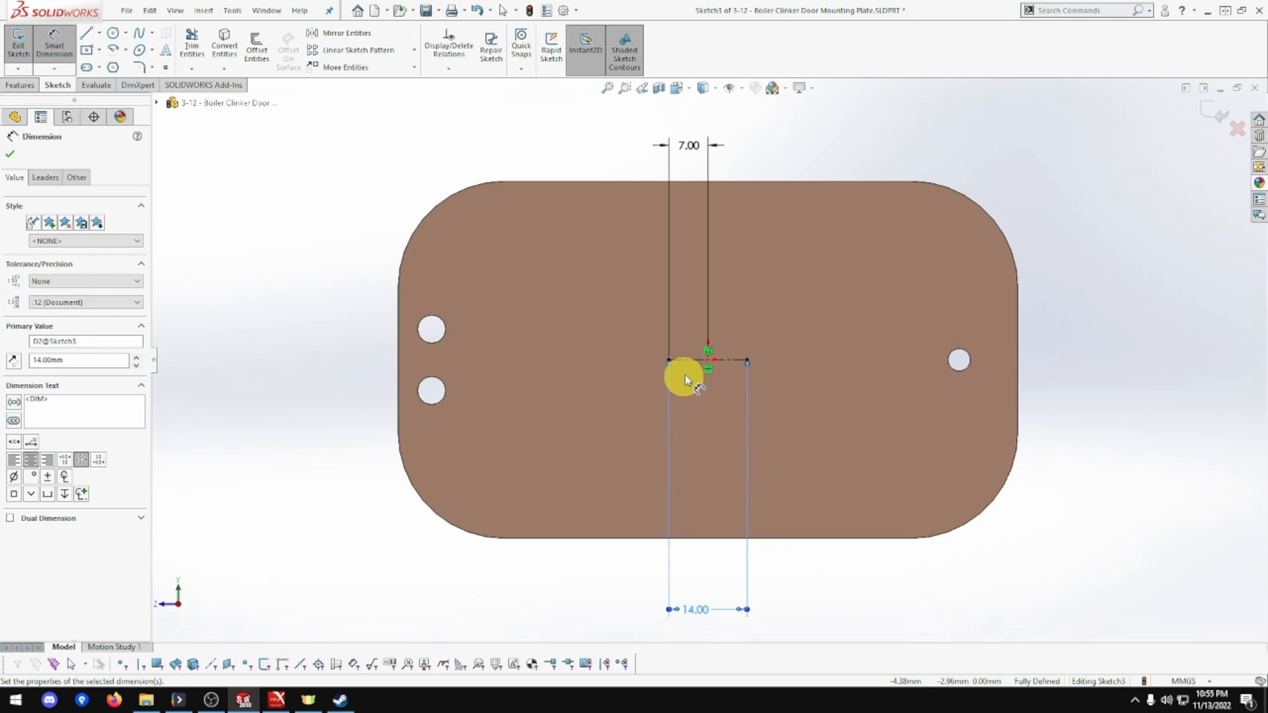
Step: Sketch a 180° centrepoint arc of about 13.4 mm radius on the centreline's right endpoint, bulging to the right
left_click(112, 51)
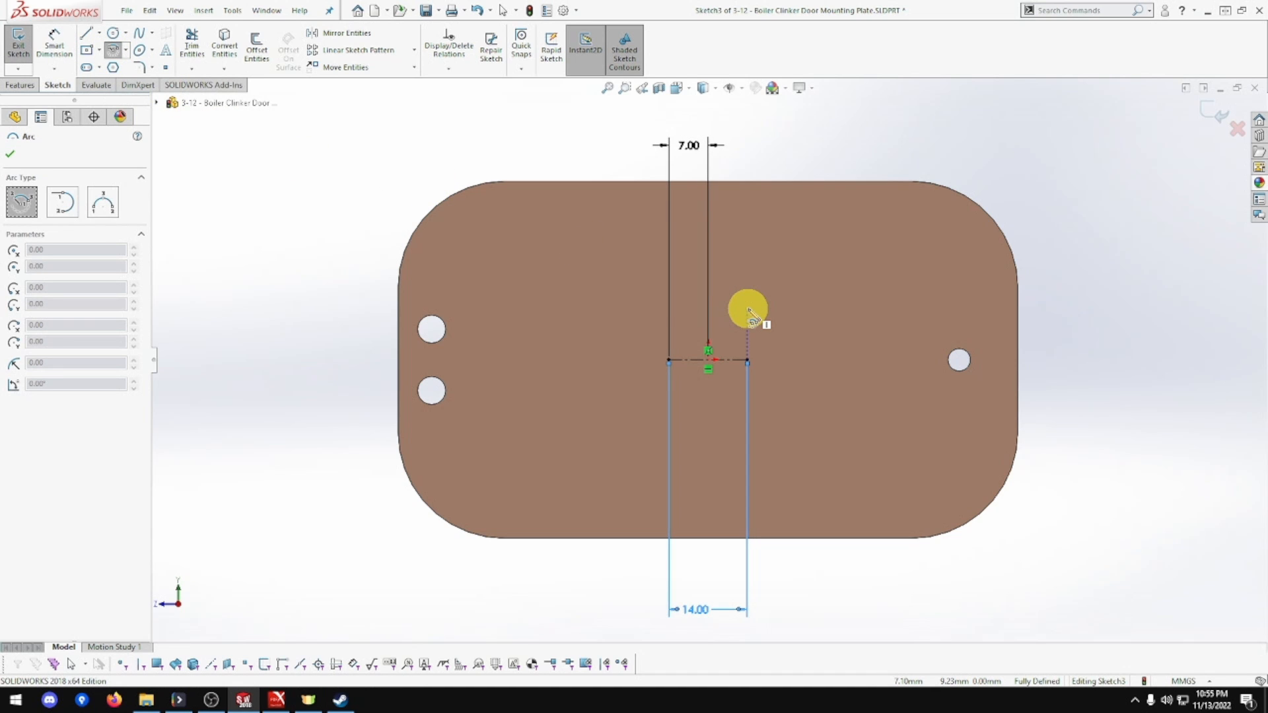
left_click(747, 360)
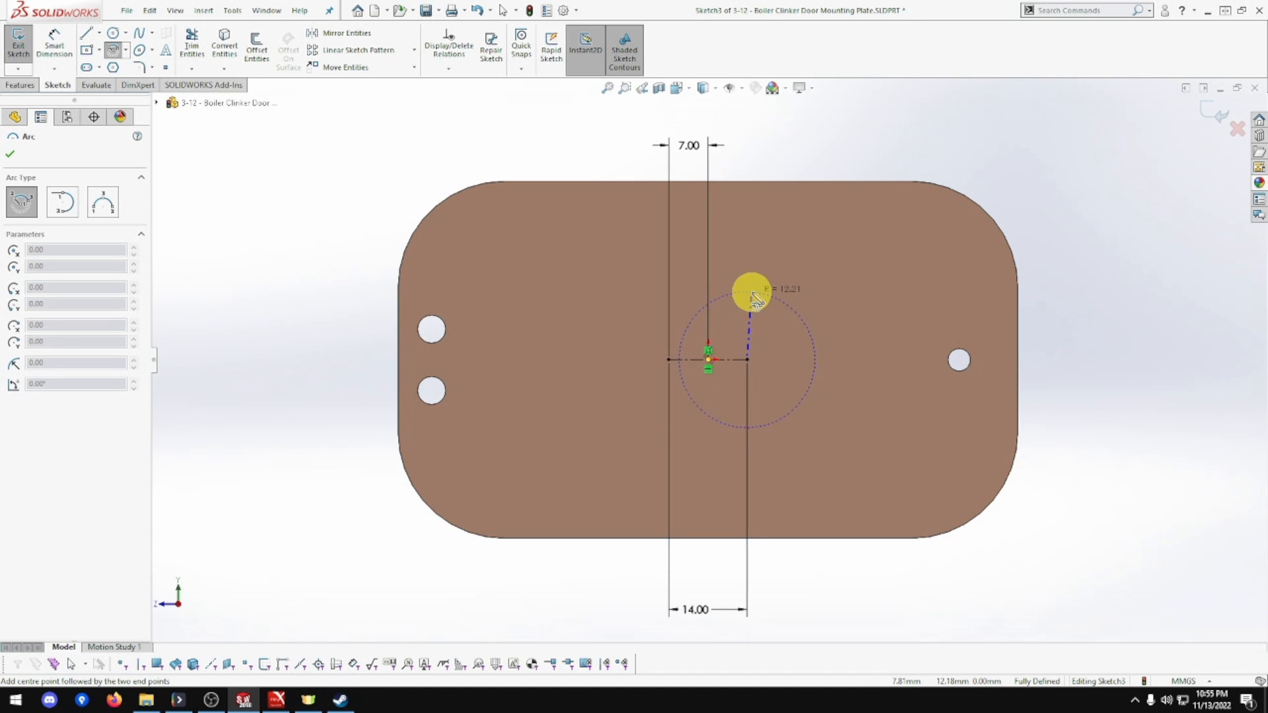
left_click(748, 285)
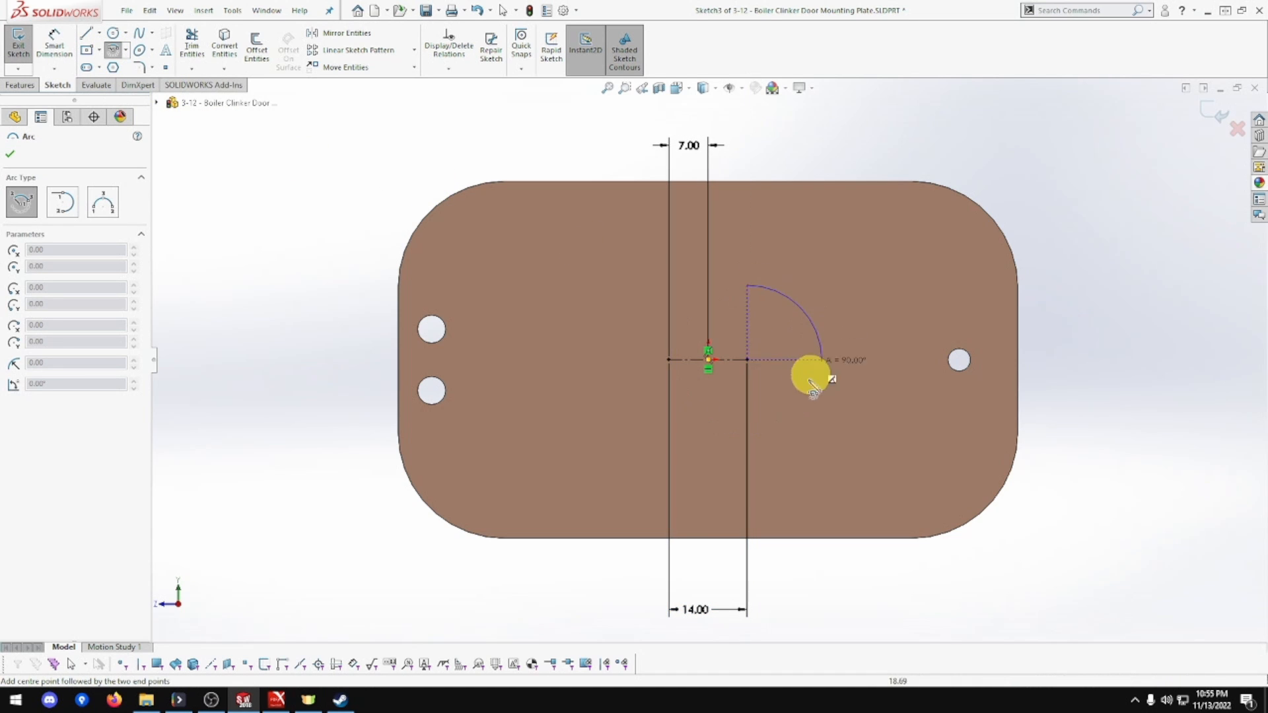
left_click(747, 434)
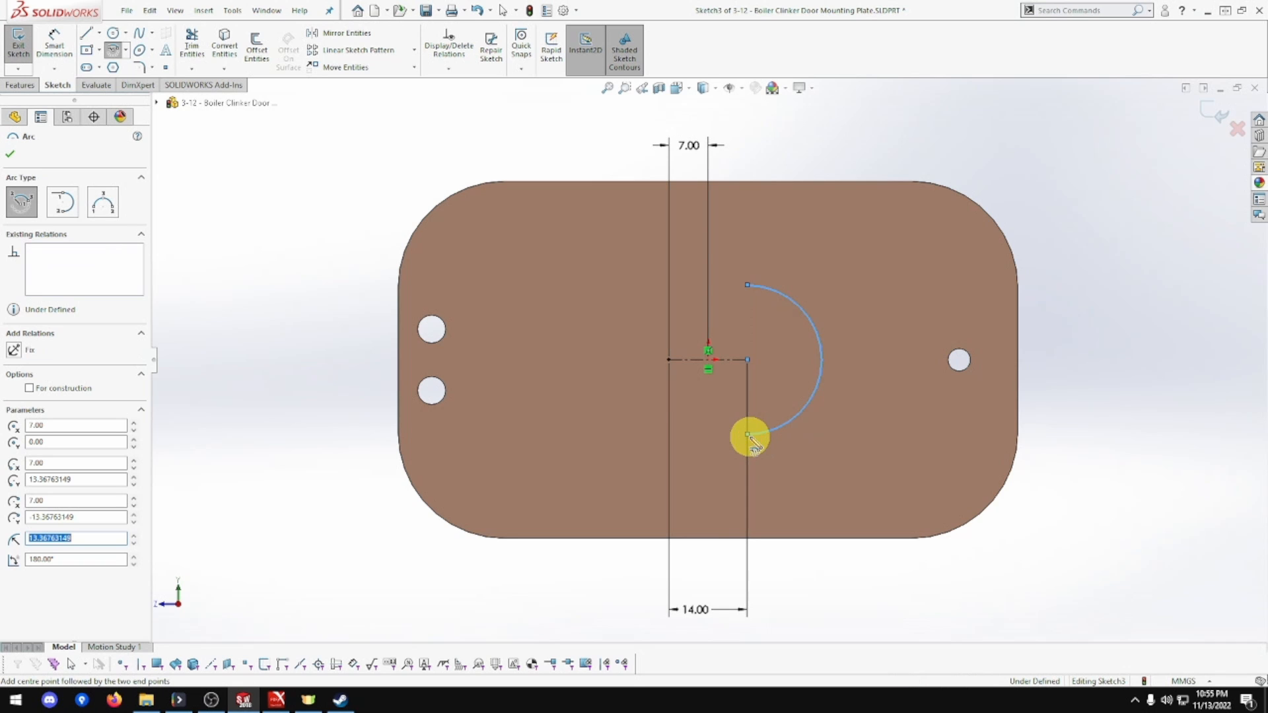
Step: Sketch a 180° centrepoint arc of about 14.3 mm radius on the centreline's left endpoint, bulging to the left
left_click(668, 360)
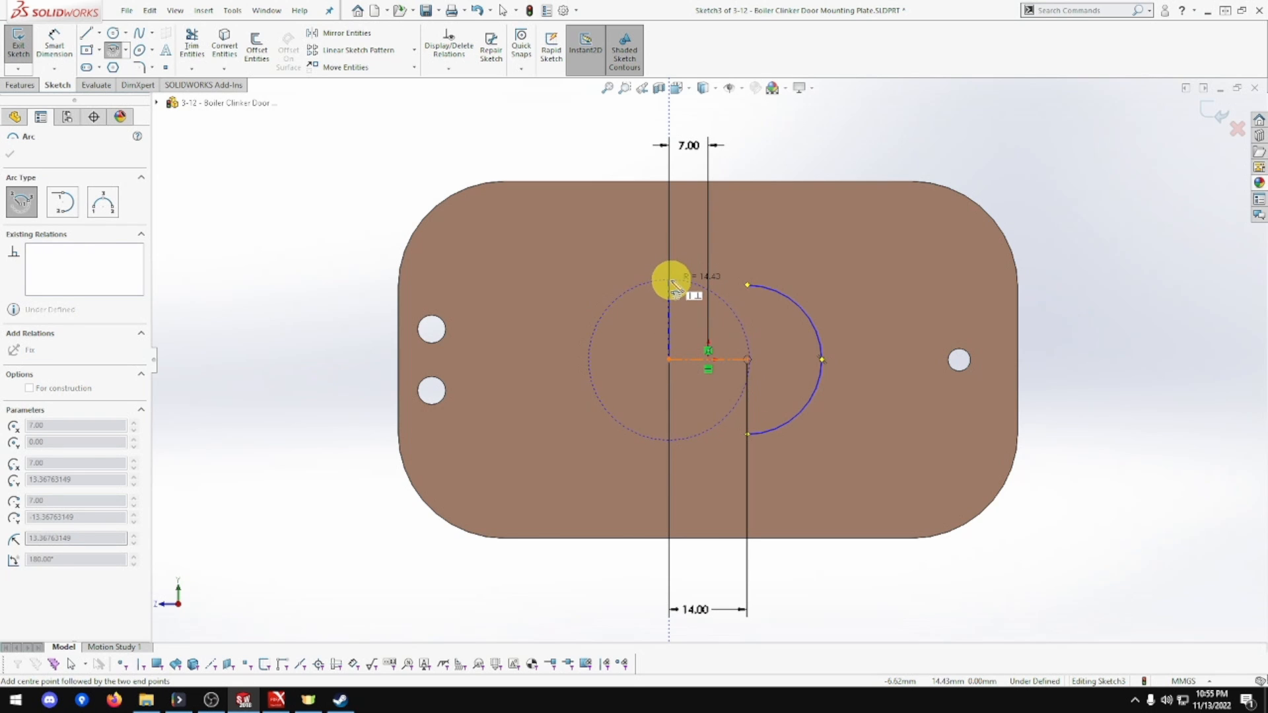
left_click(669, 280)
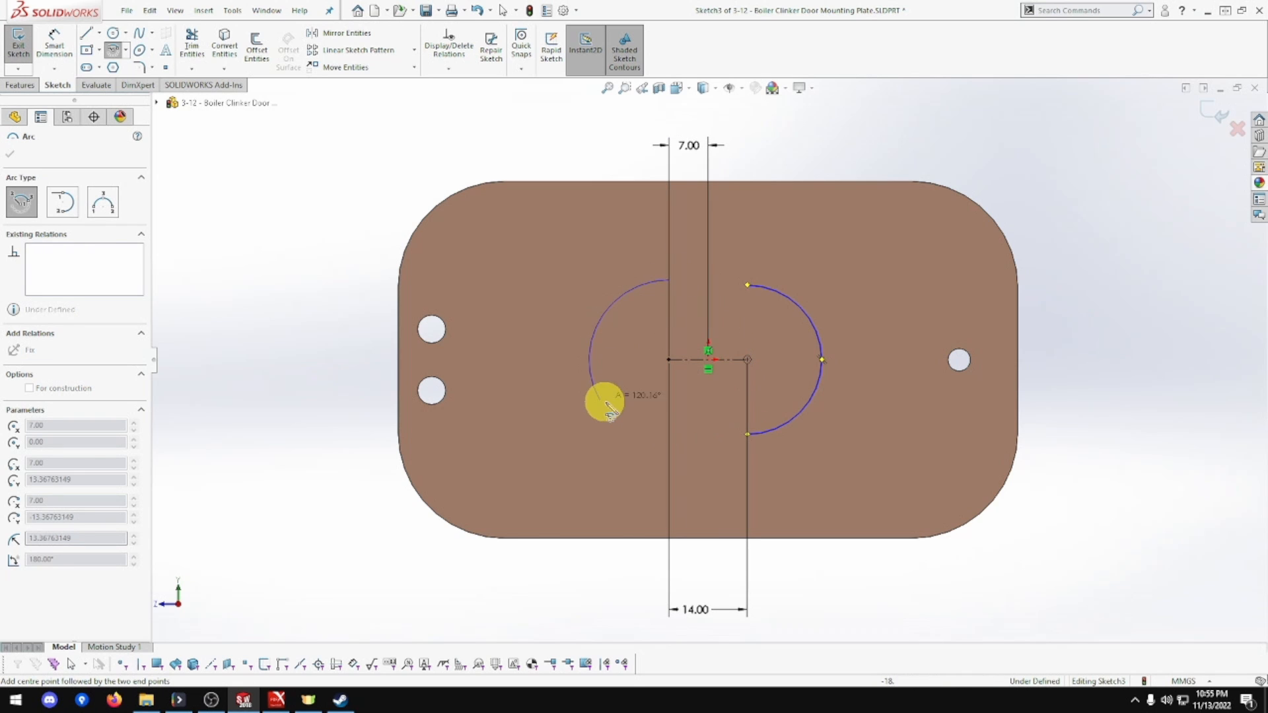
left_click(668, 439)
key("Escape")
Step: Add a Horizontal relation between the lower endpoints of the two arcs
left_click(670, 441)
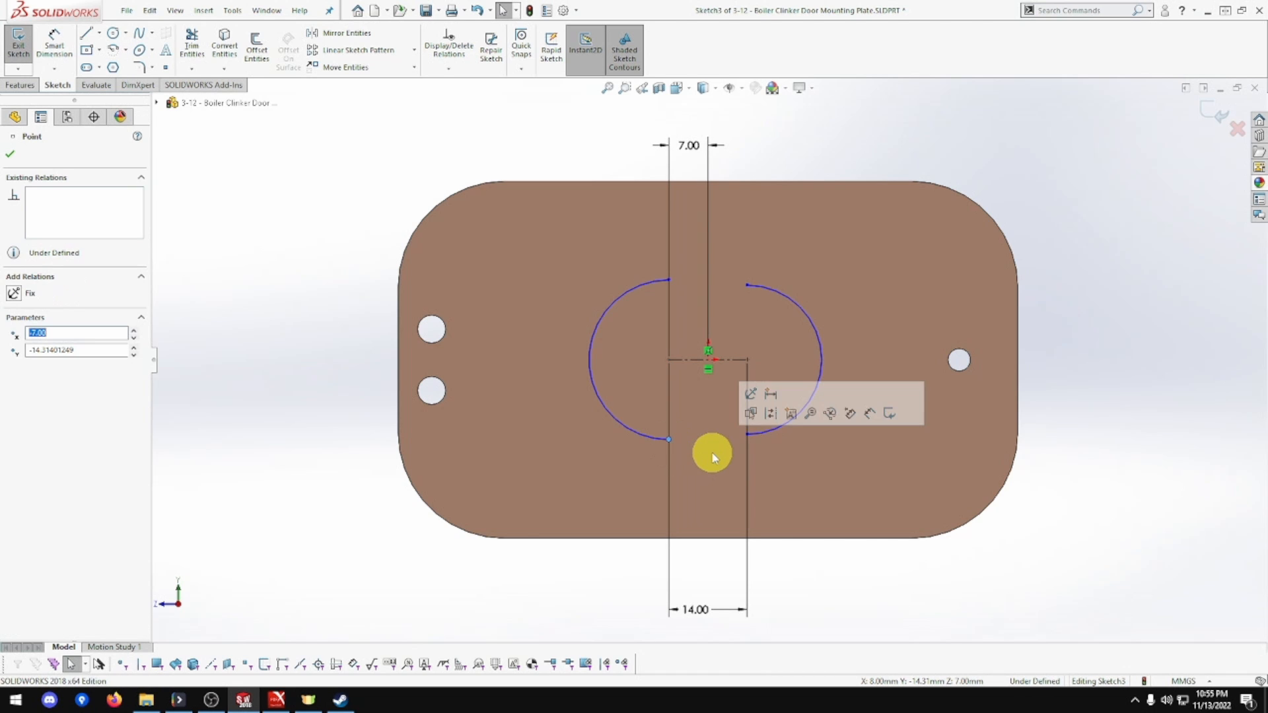
left_click(747, 434, "ctrl")
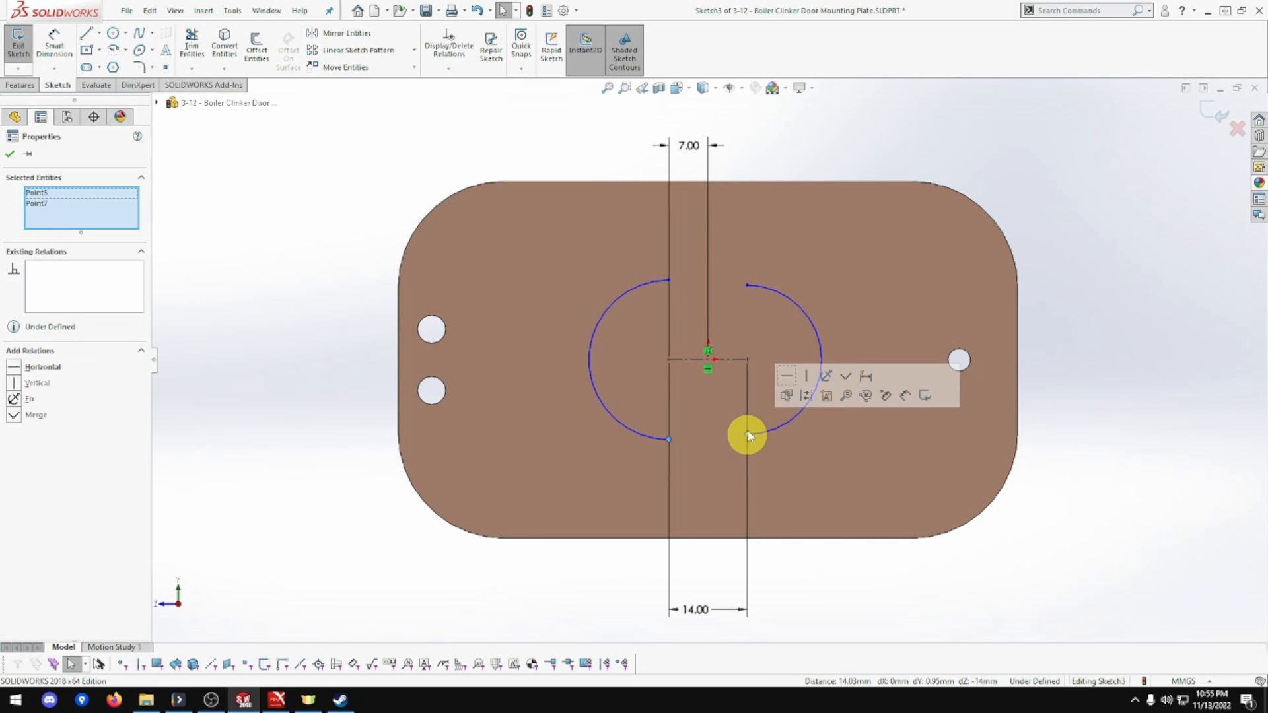
left_click(788, 376)
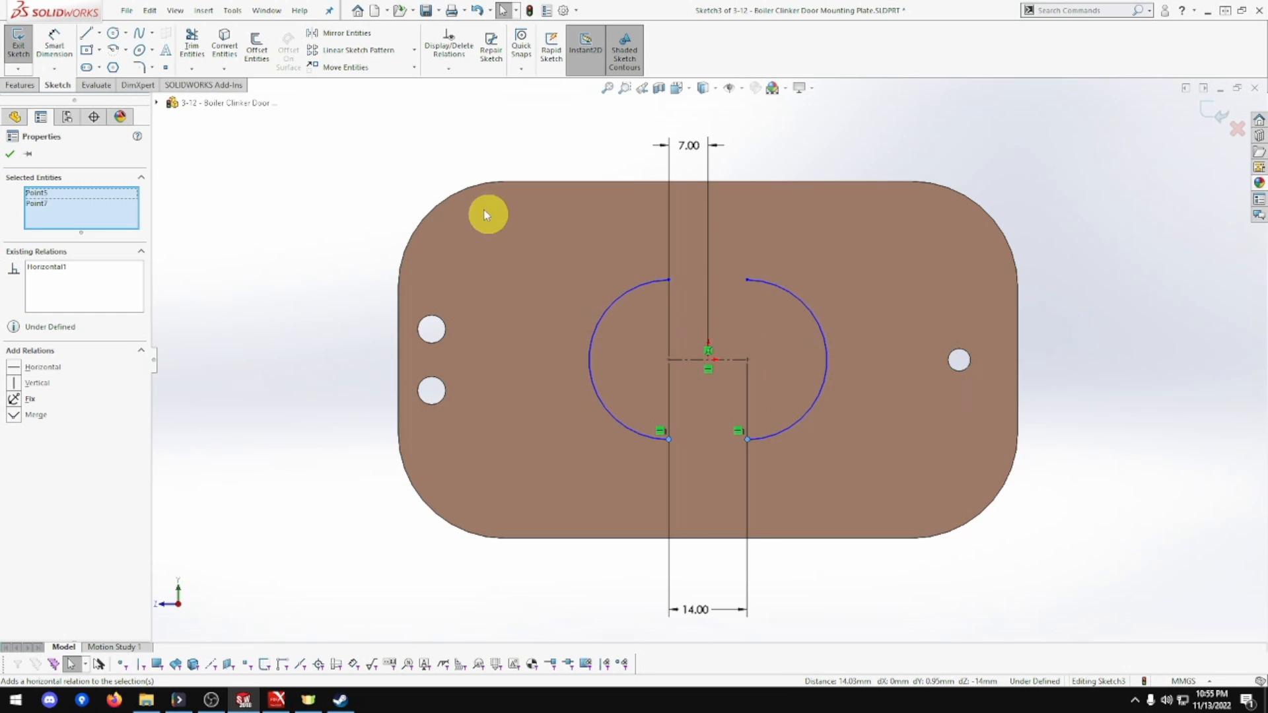
Step: Dimension the left arc's radius as 25 mm
left_click(55, 53)
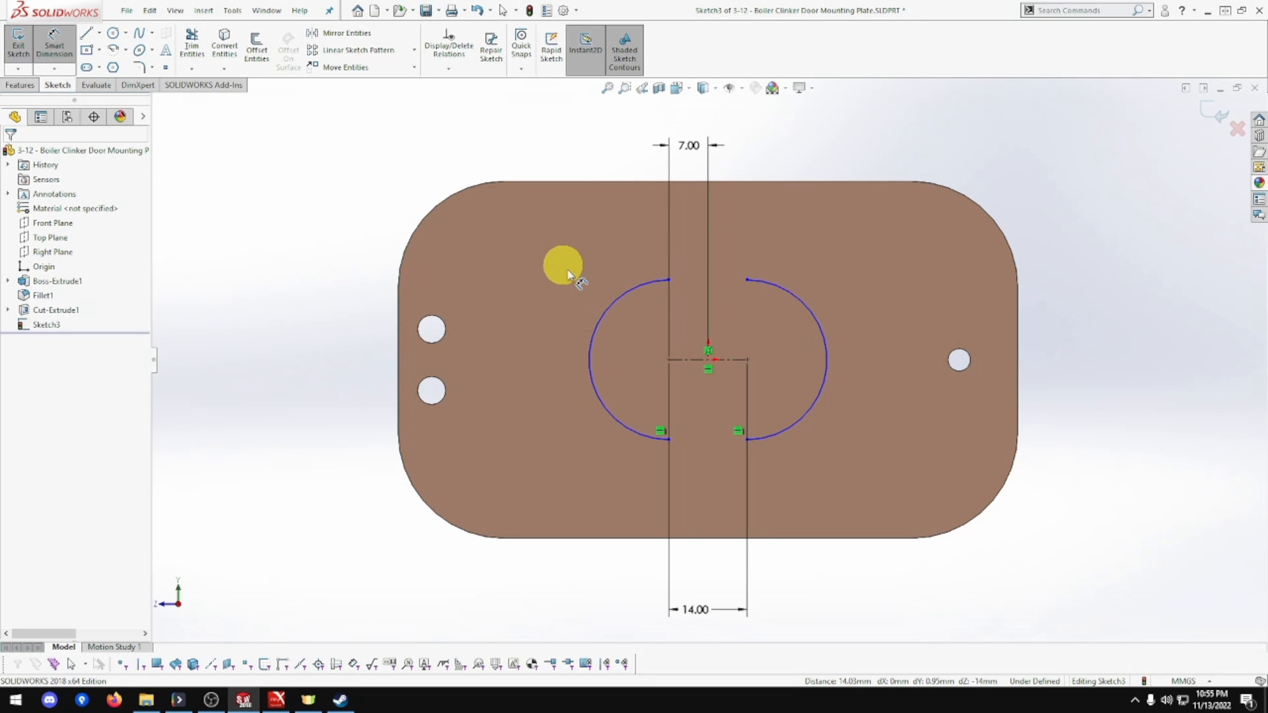
left_click(603, 307)
left_click(339, 141)
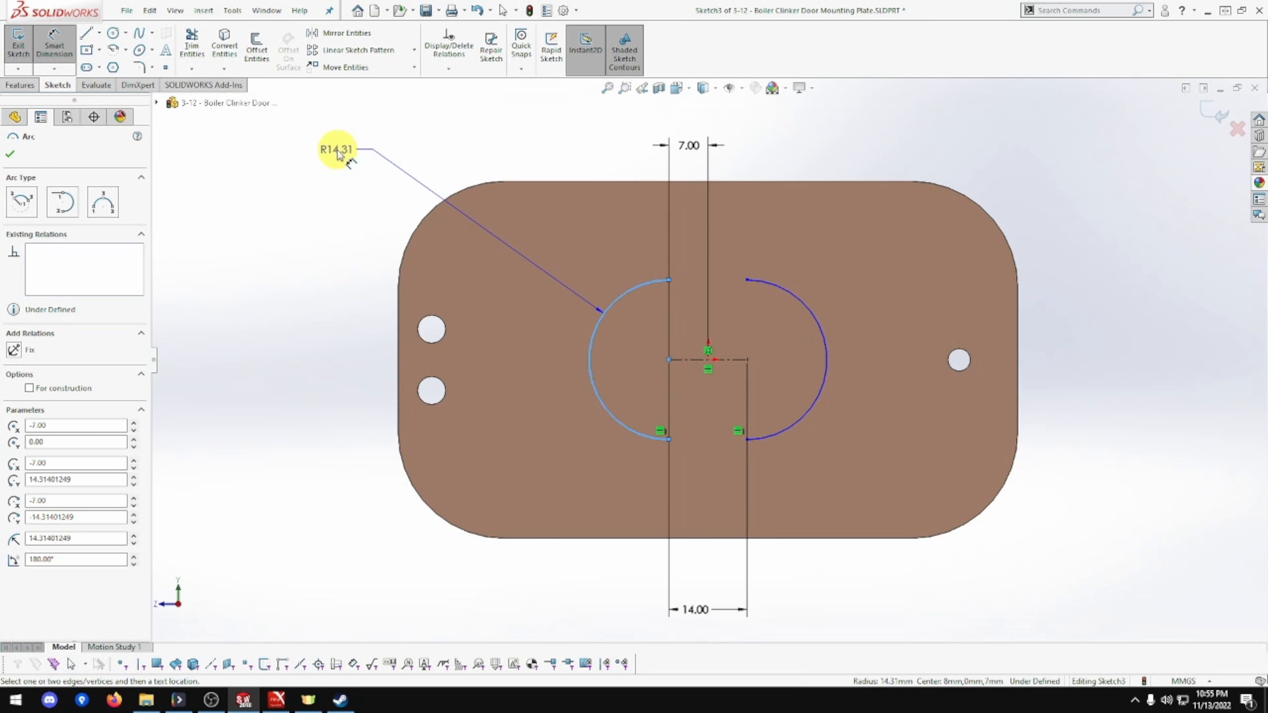
type("25")
key("Return")
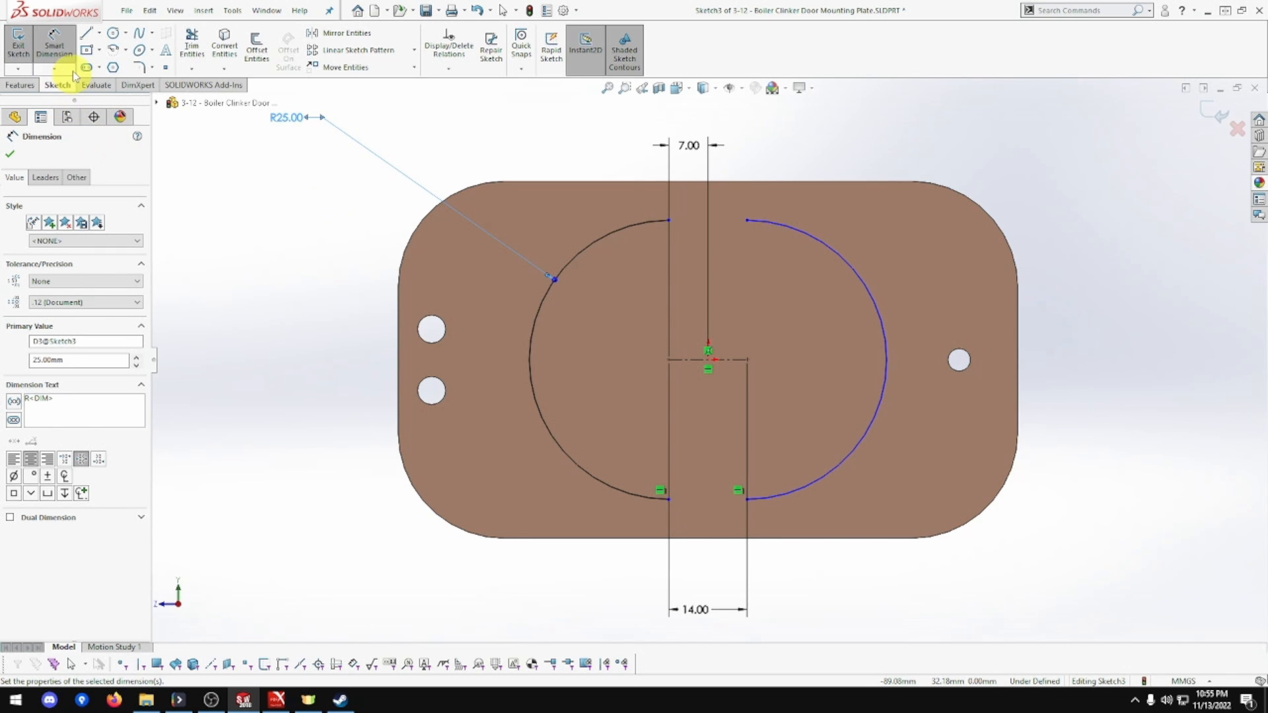
Step: Sketch two horizontal lines joining the two arcs, one between their upper ends and one between their lower endpoints
left_click(85, 36)
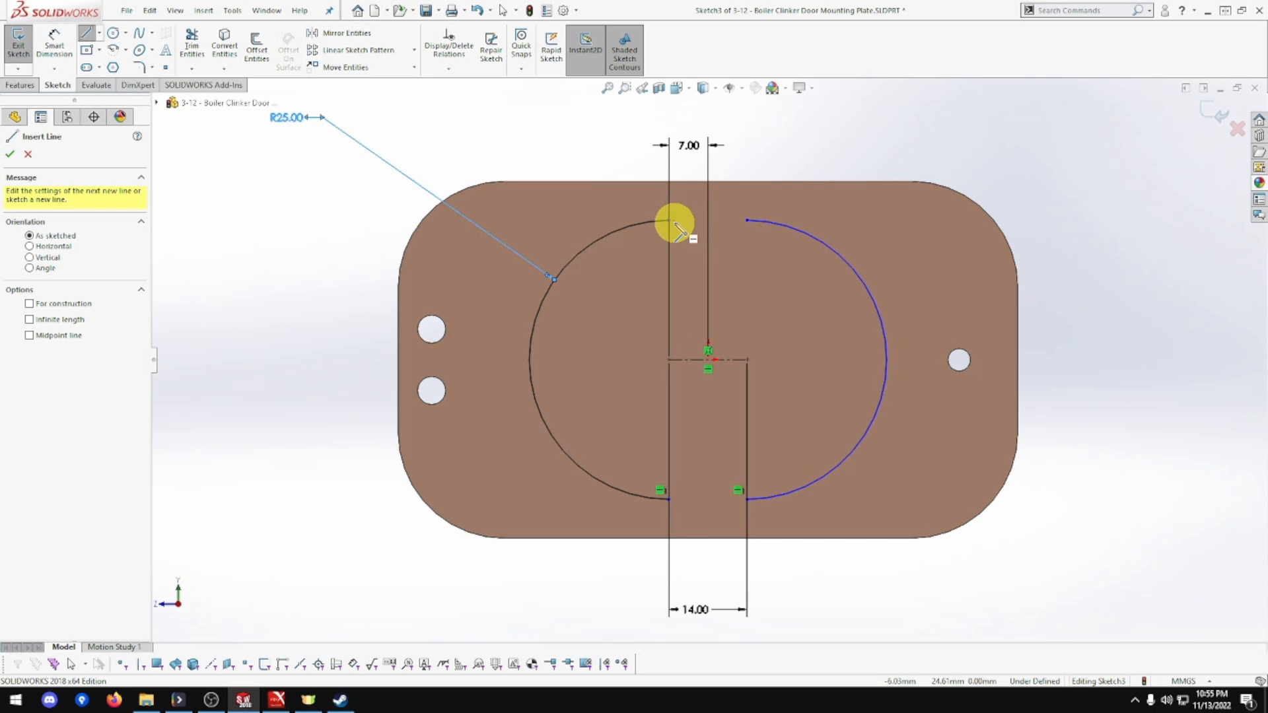
left_click(705, 228)
double_click(747, 220)
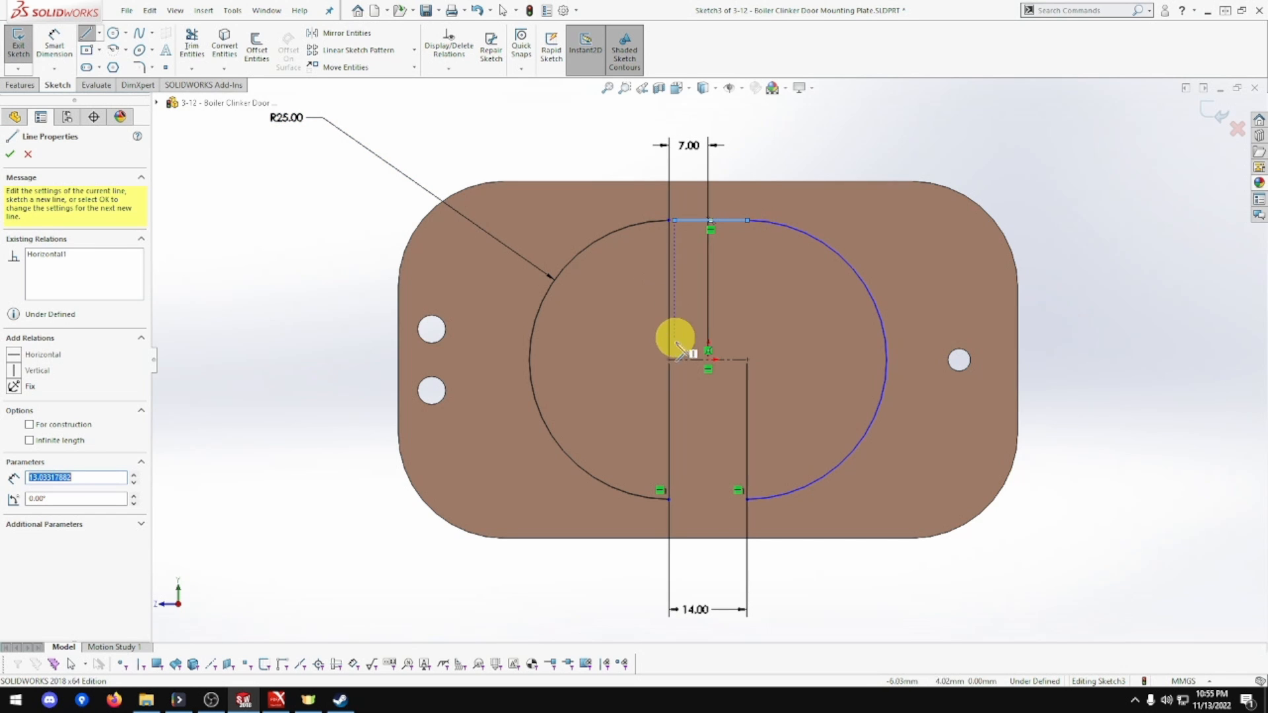
left_click(669, 498)
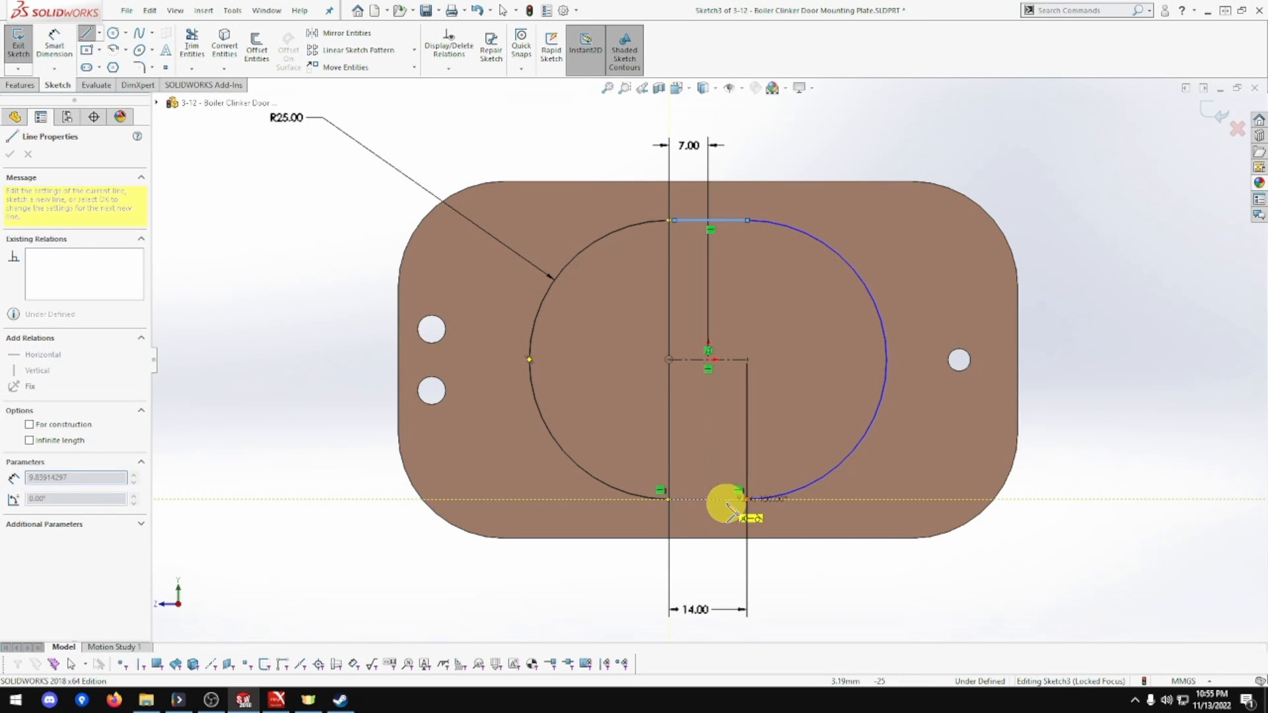
double_click(747, 498)
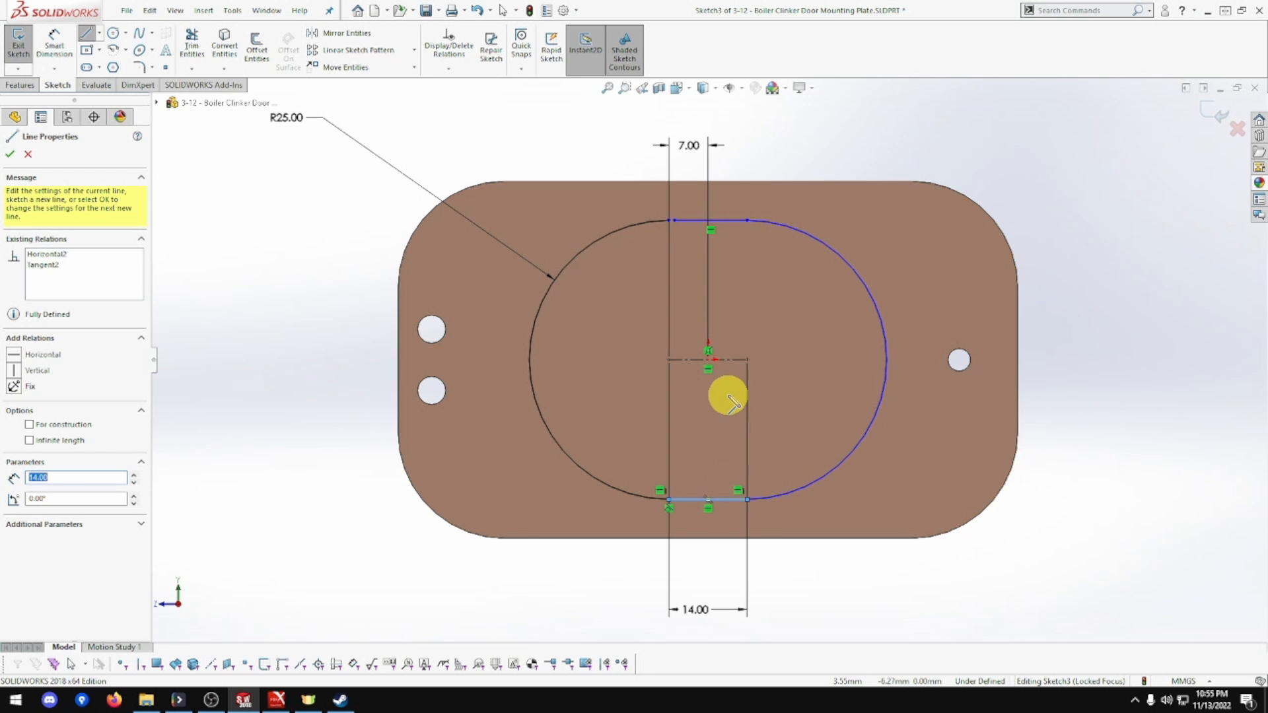
key("Escape")
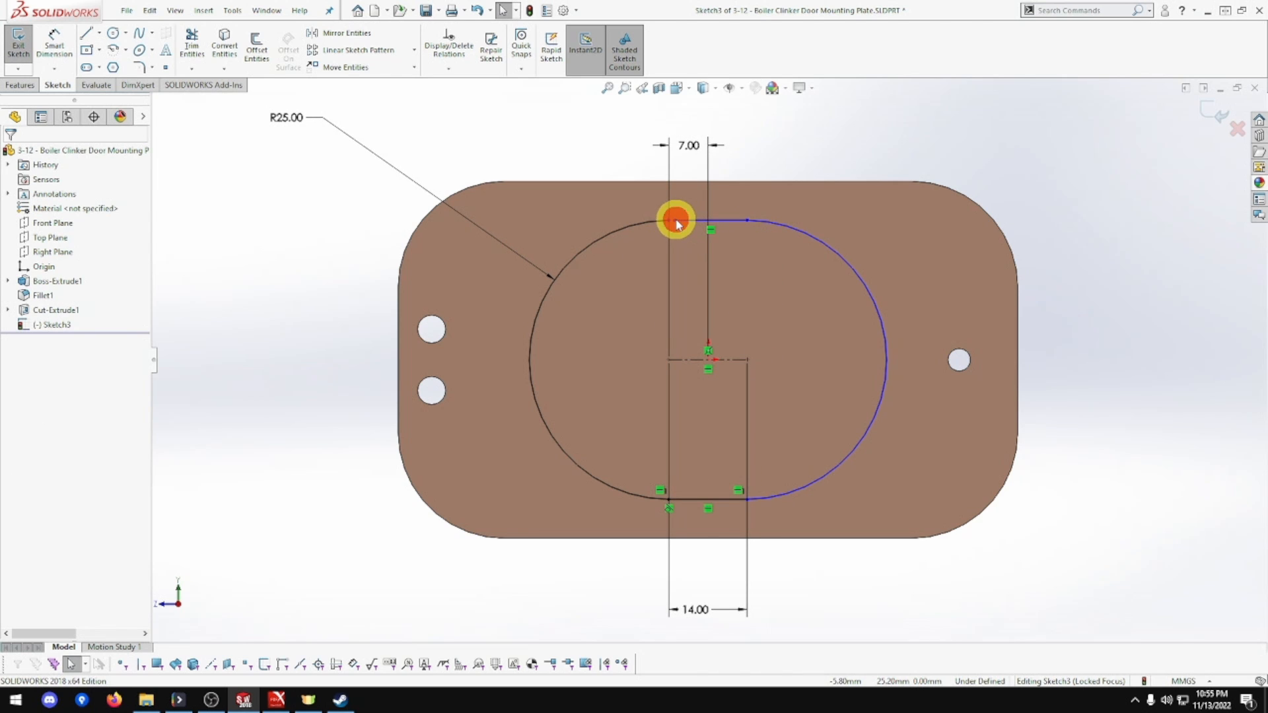
Step: Merge the upper line's loose left endpoint with the left arc's upper endpoint to close the profile
left_click(674, 221)
left_click(668, 220, "ctrl")
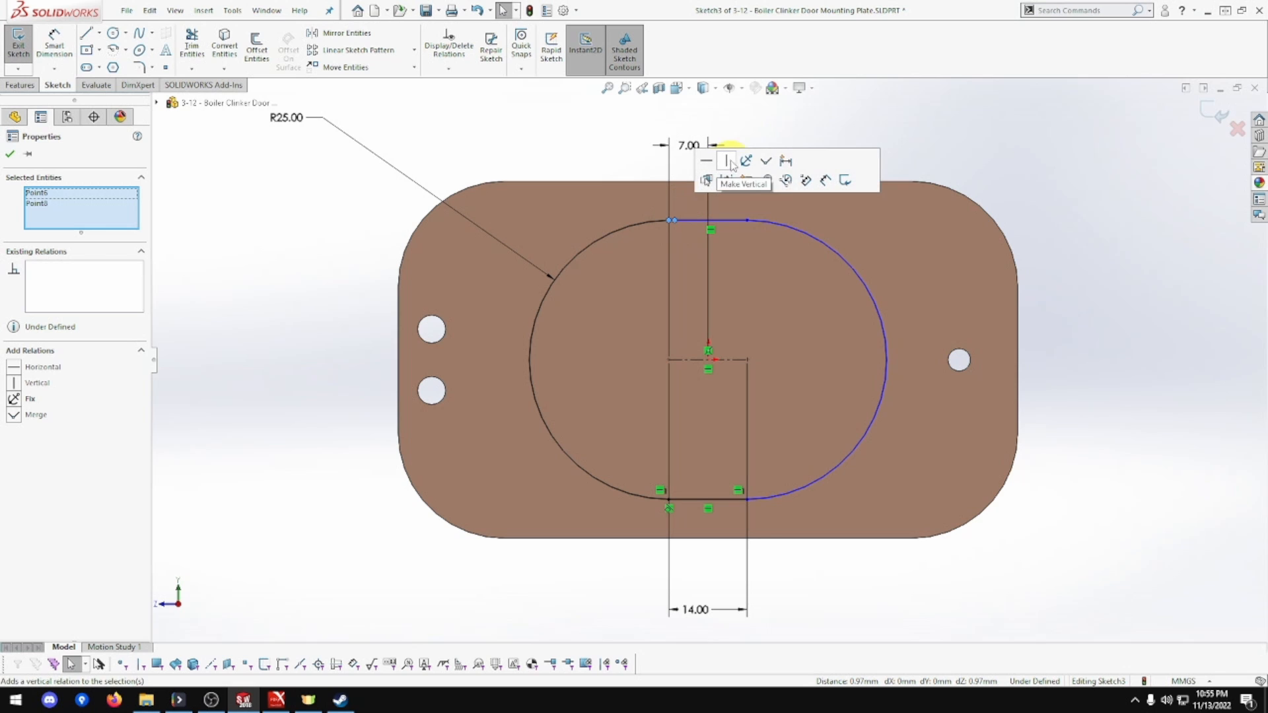
left_click(726, 161)
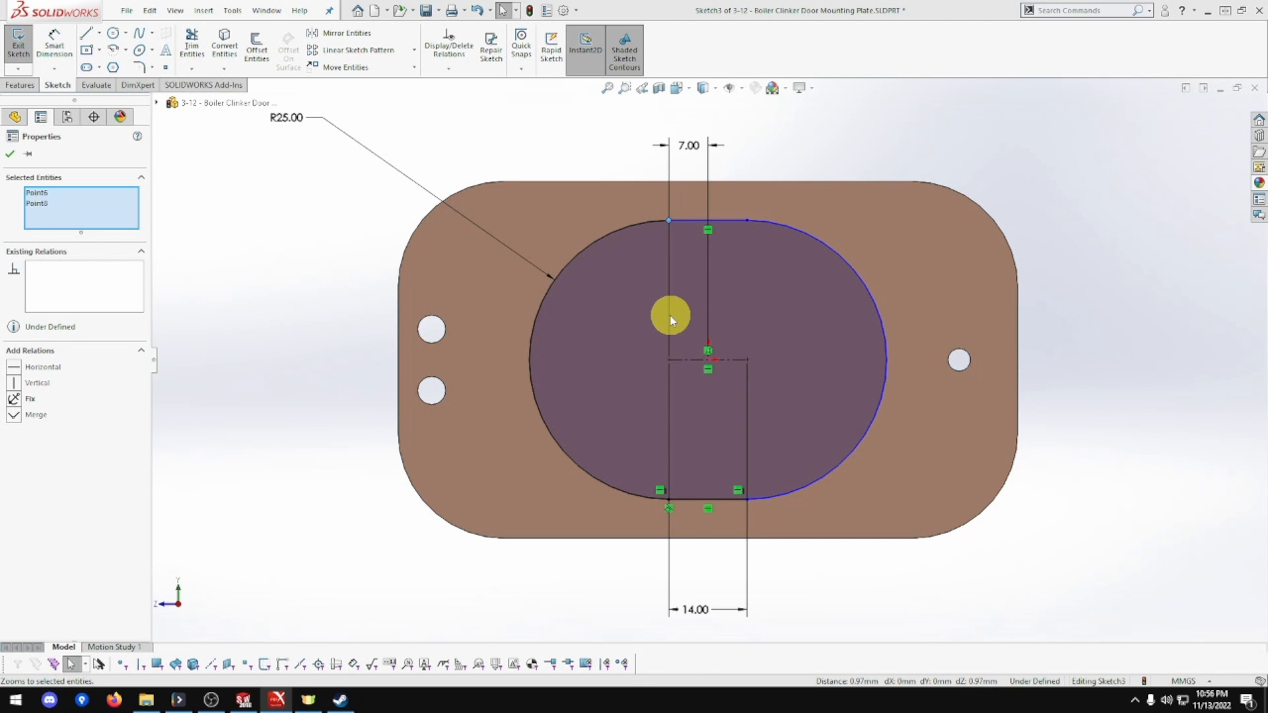
left_click(10, 156)
Step: Cut the closed slot profile into the plate with a Blind Extruded Cut 16 mm deep
left_click(17, 85)
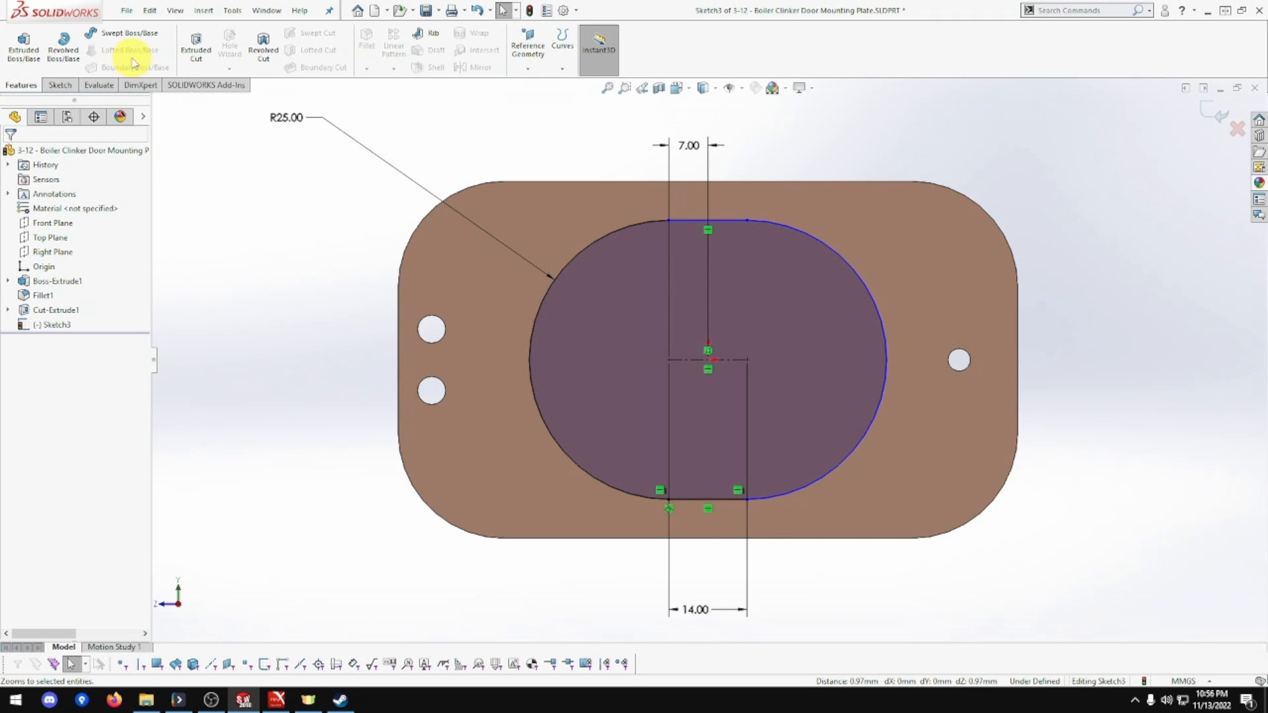
left_click(202, 53)
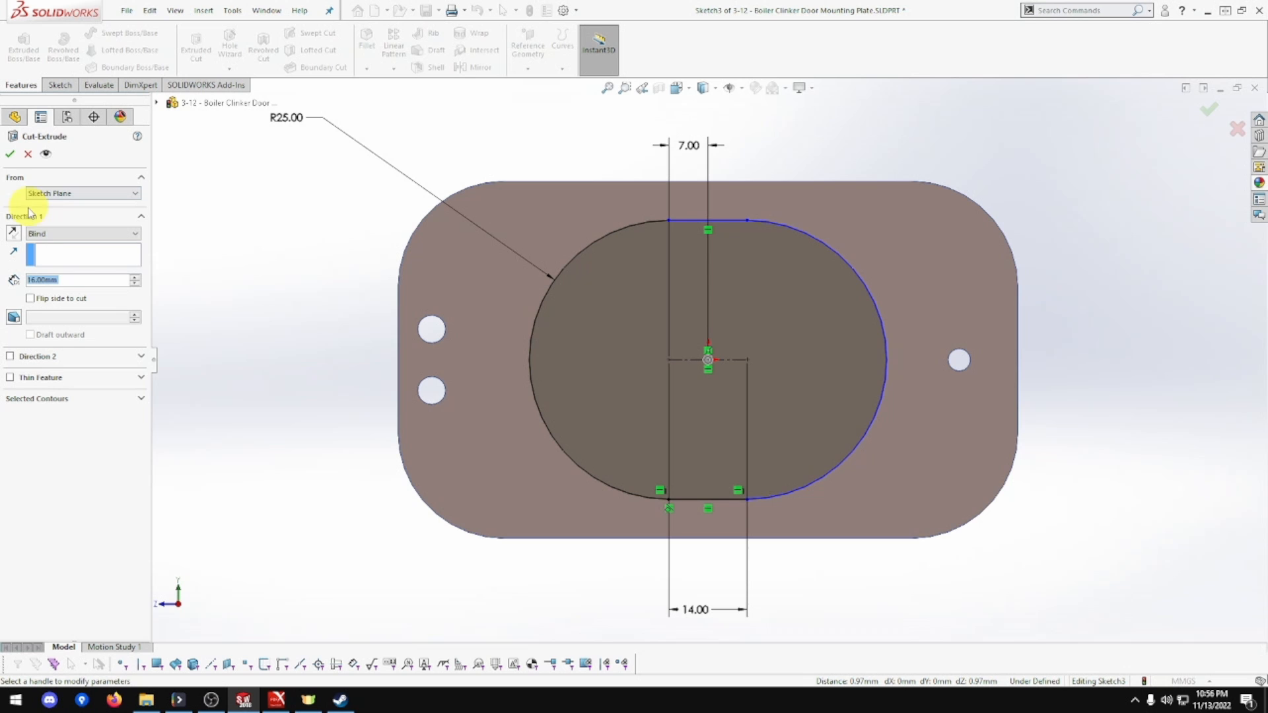
left_click(53, 234)
left_click(58, 254)
left_click(10, 156)
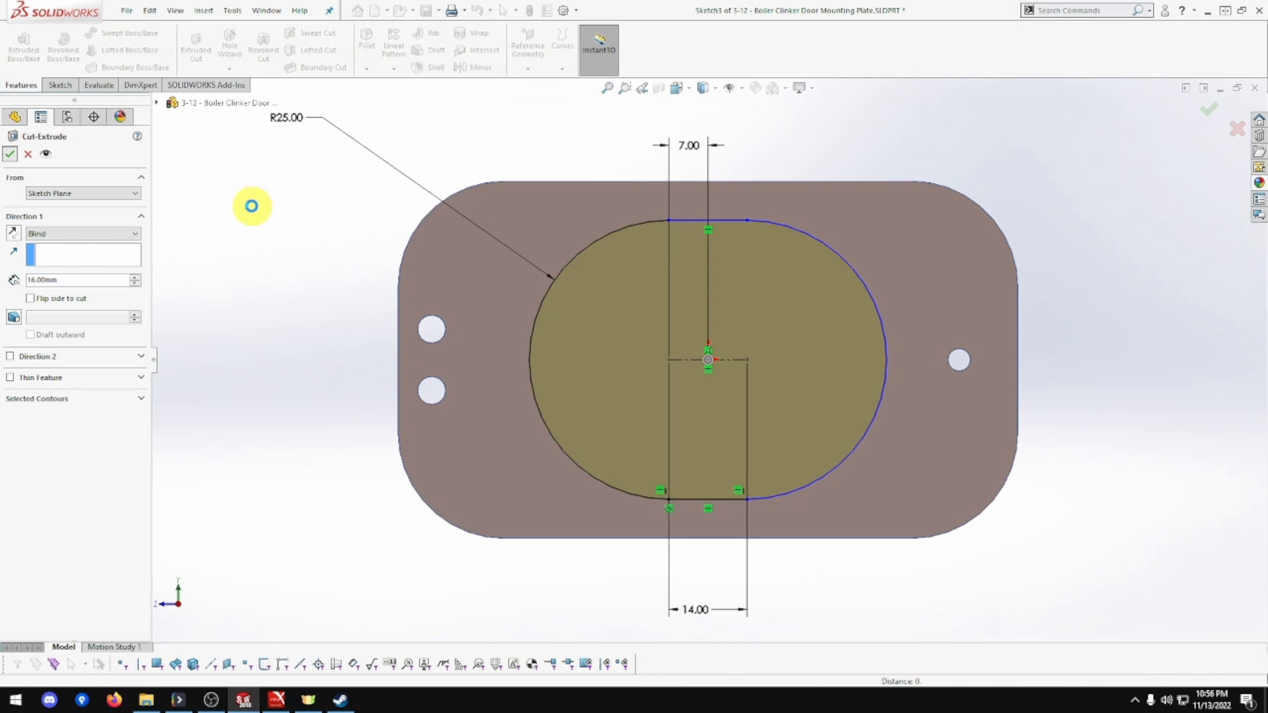
Step: Start a new sketch on the plate's flat upper long side face, viewed normal to it
middle_click_drag(309, 221, 327, 278)
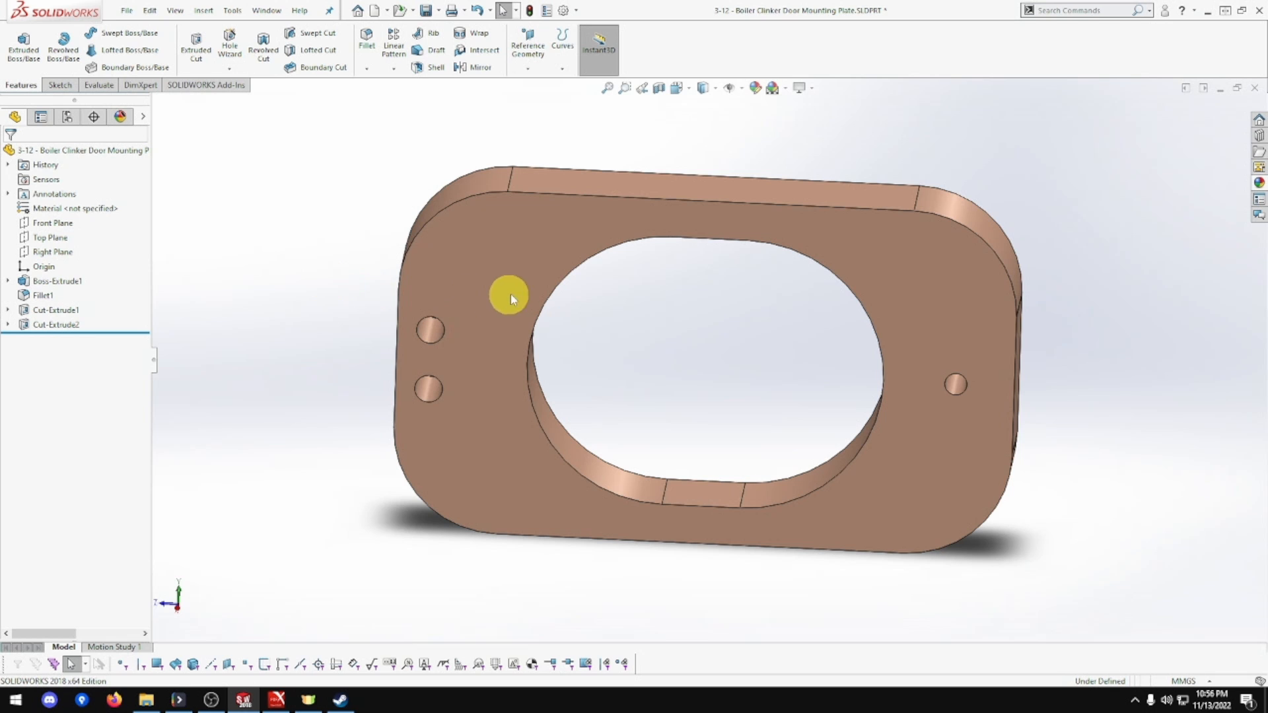
right_click(694, 197)
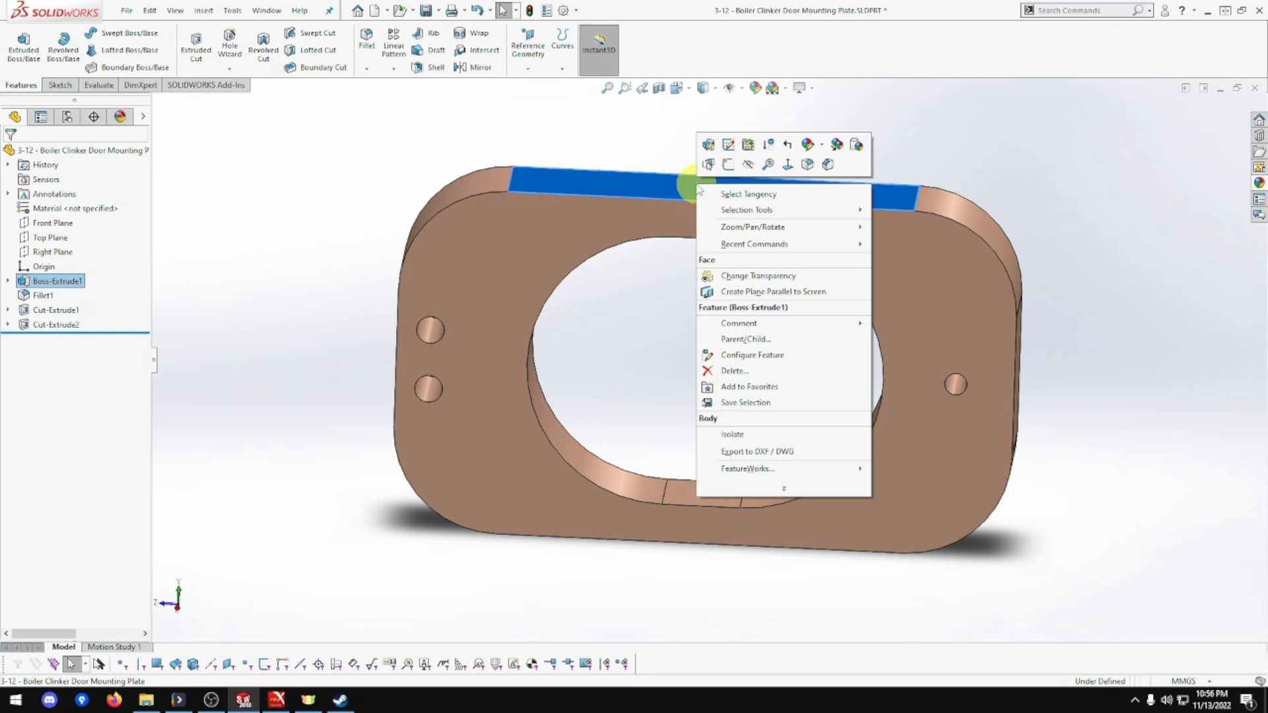
left_click(788, 165)
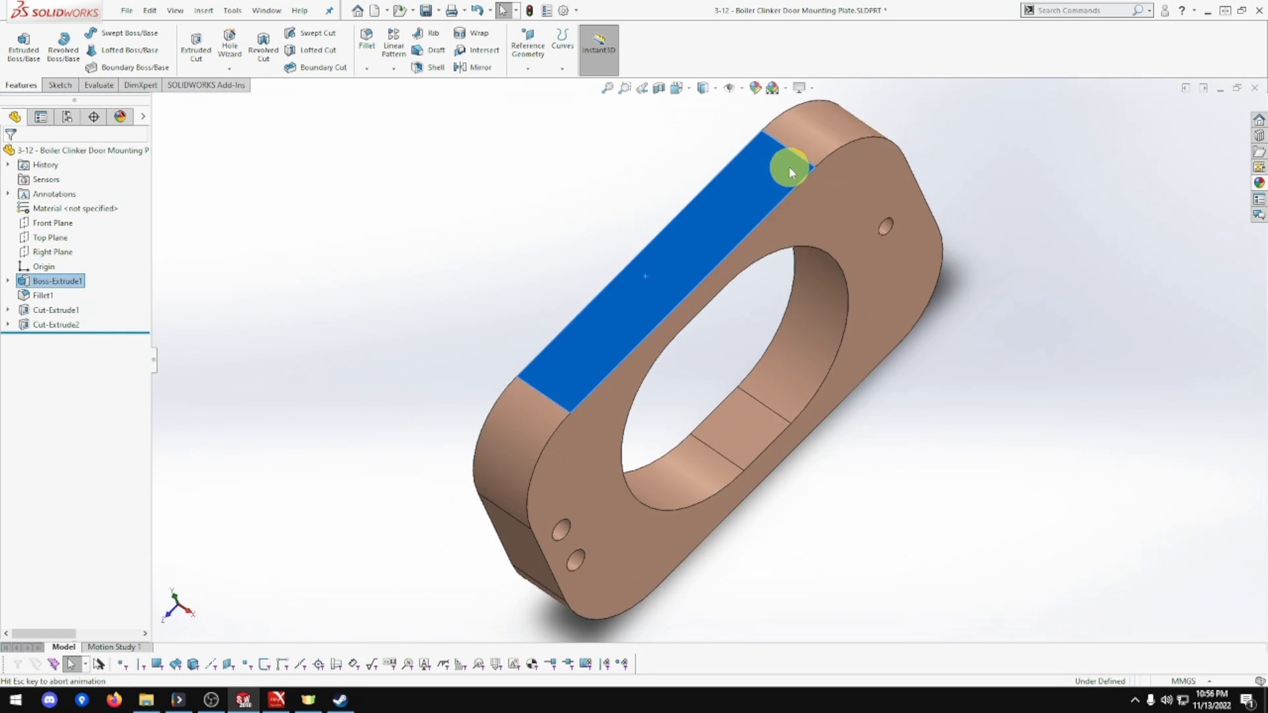
right_click(708, 311)
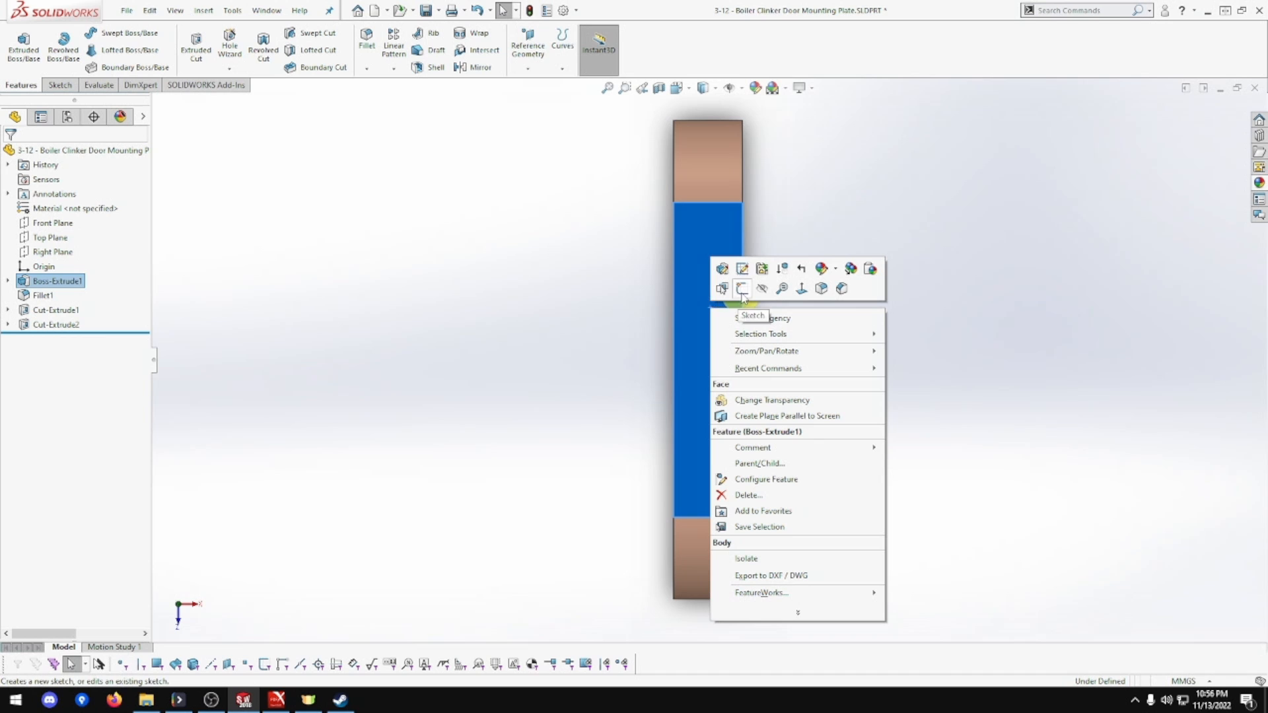
left_click(742, 289)
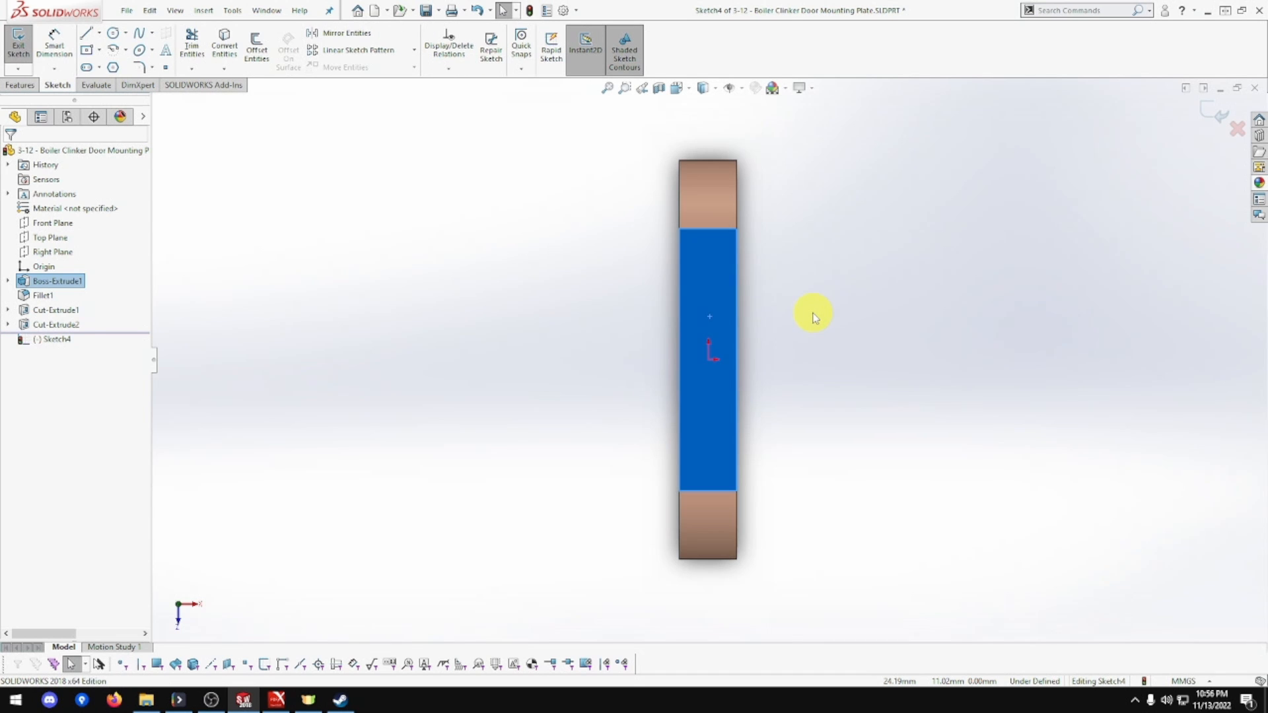
left_click(288, 144)
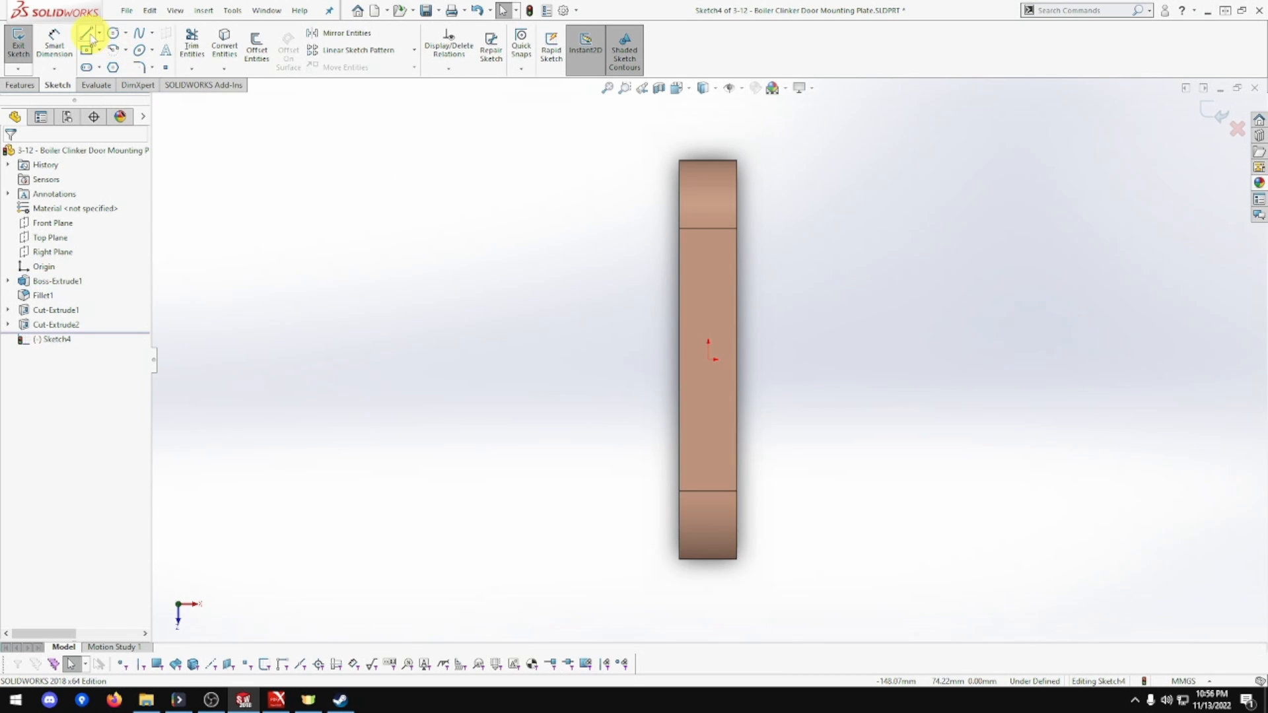
Step: Sketch a centrepoint arc of about 82 mm radius, centred left of the plate, from its upper-left corner to just past the lower-left corner
left_click(112, 49)
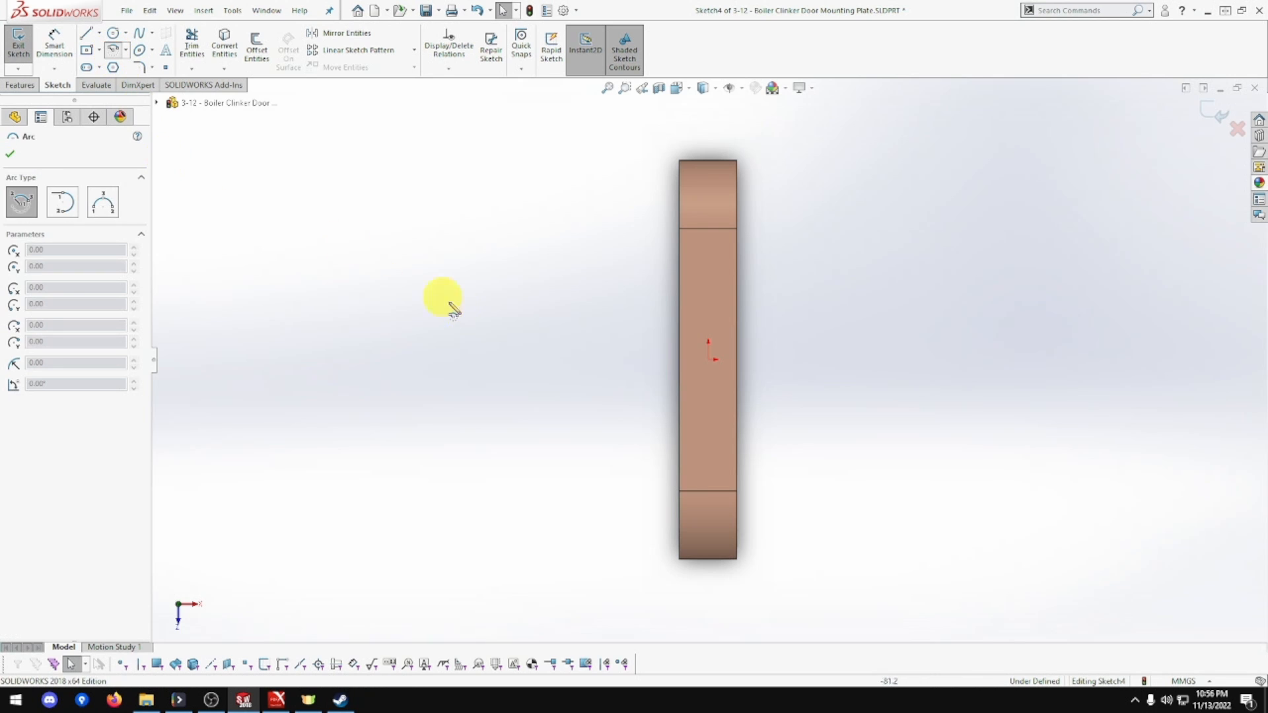
left_click(454, 351)
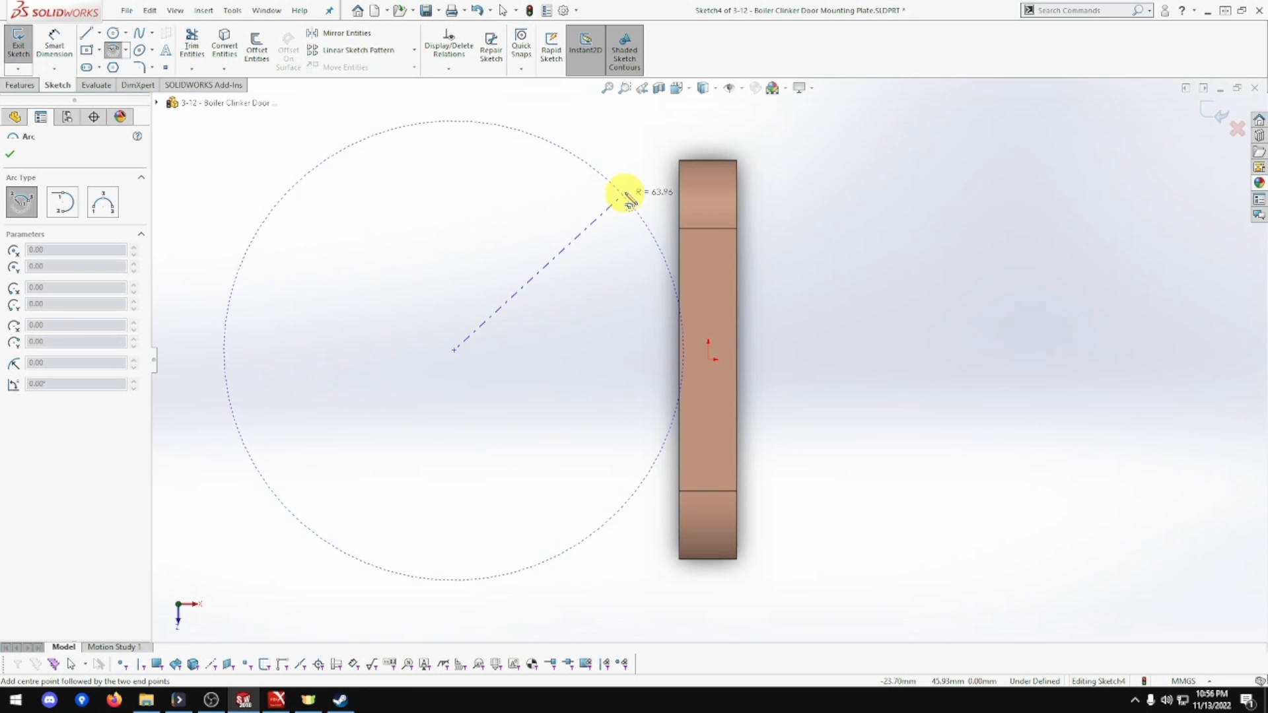
left_click(680, 161)
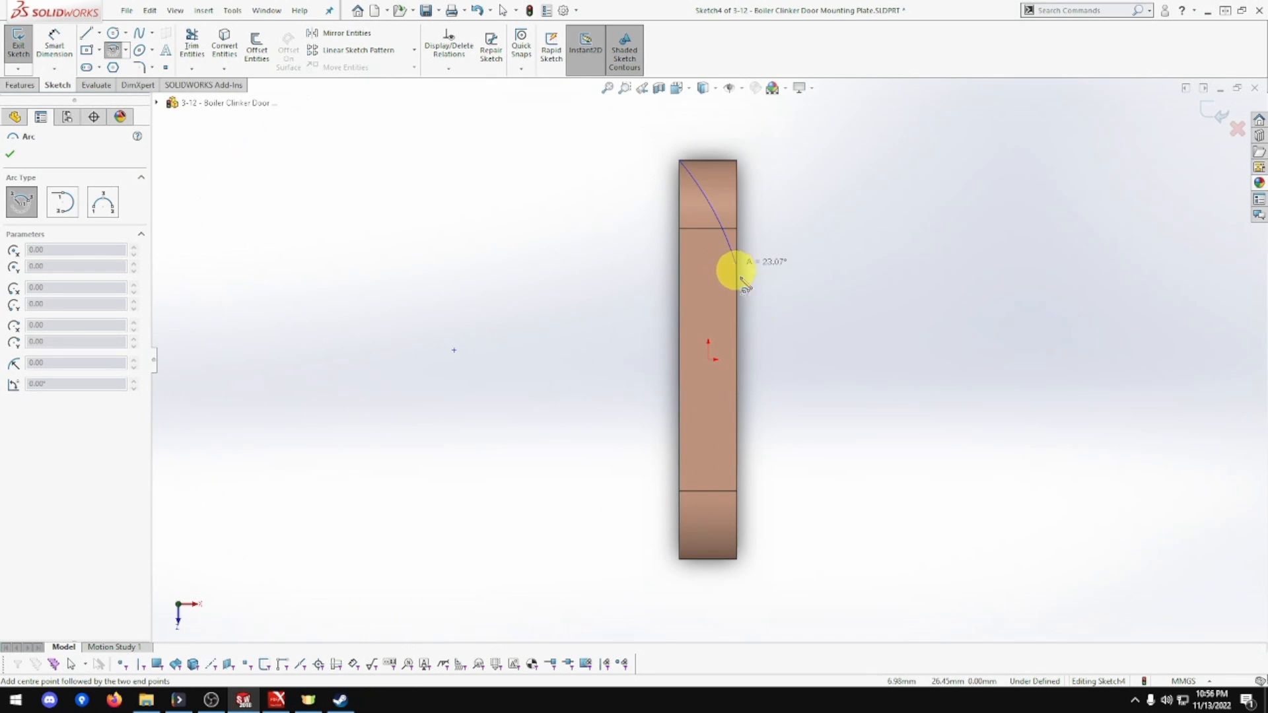
left_click(646, 571)
key("Escape")
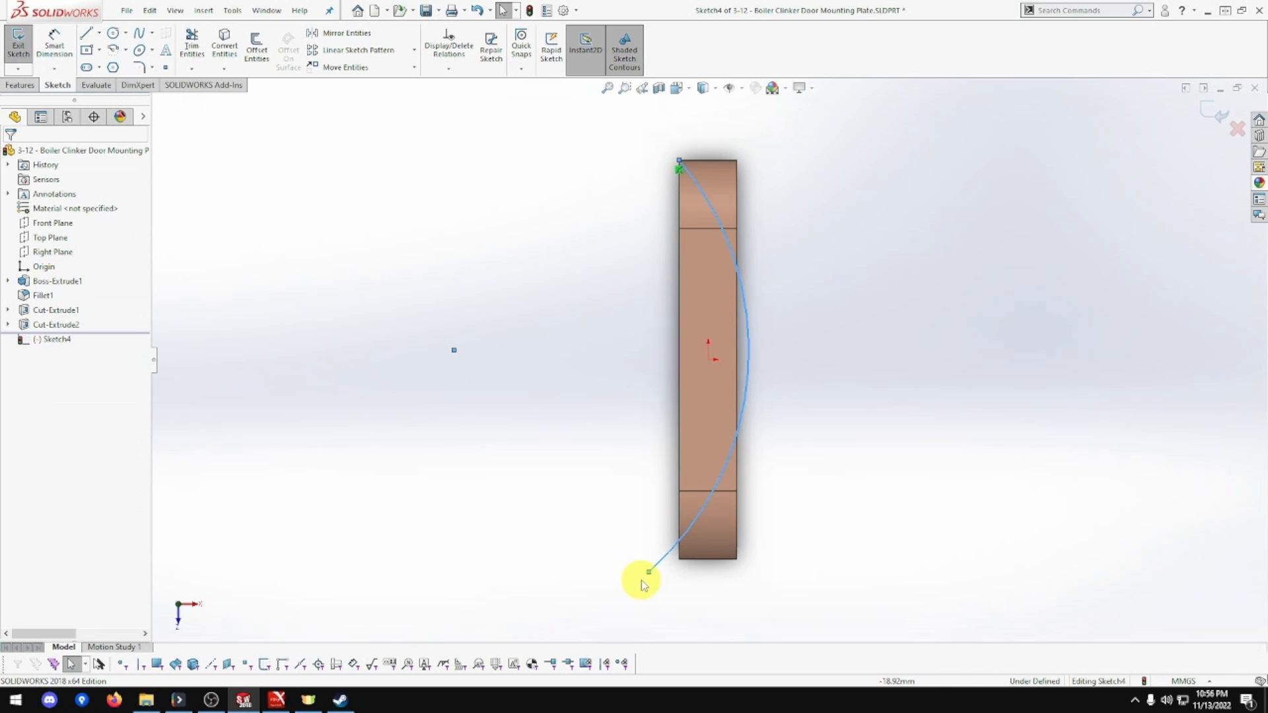
Step: Add a Coincident relation between the arc's lower endpoint and the plate's lower-left corner vertex
left_click(649, 573)
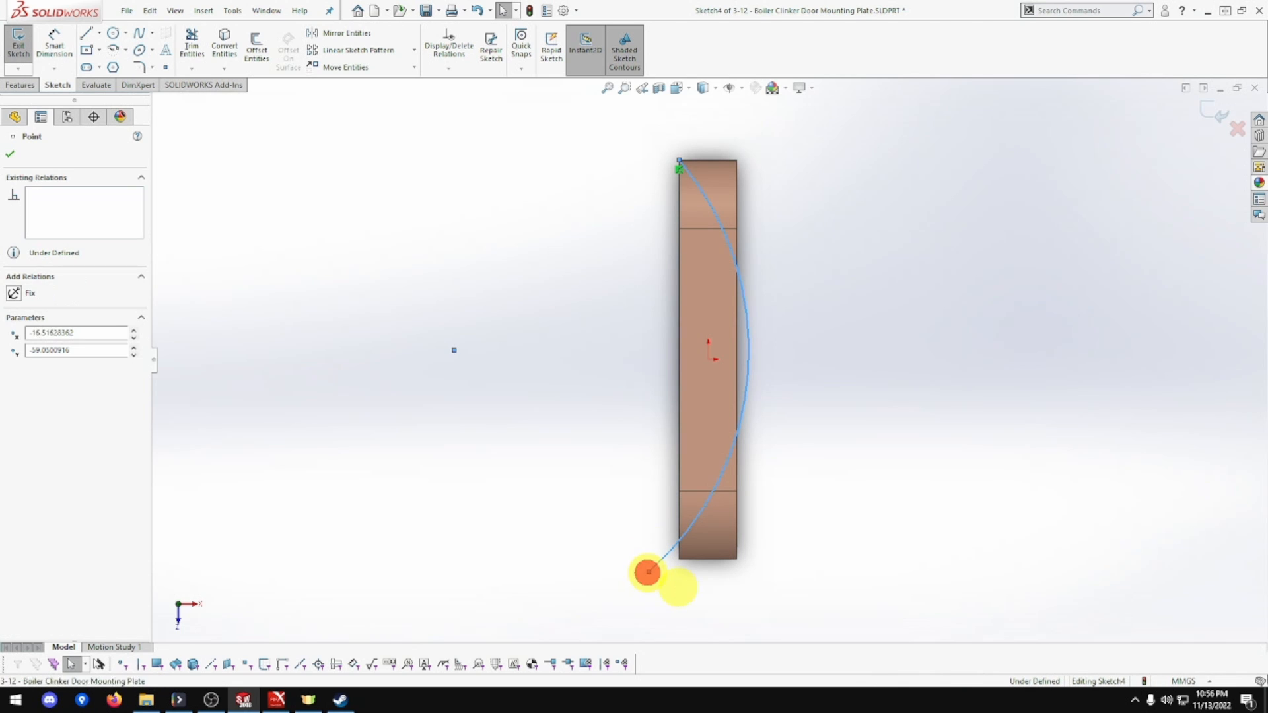
left_click(680, 561, "ctrl")
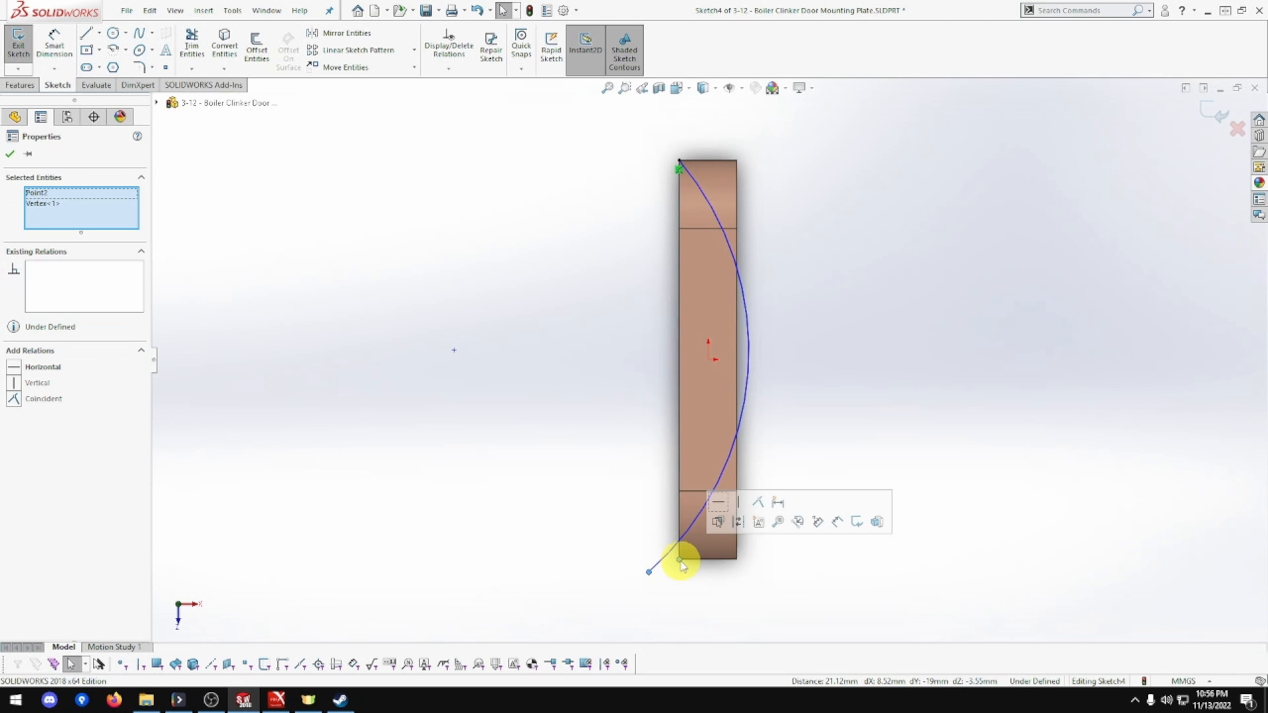
left_click(758, 502)
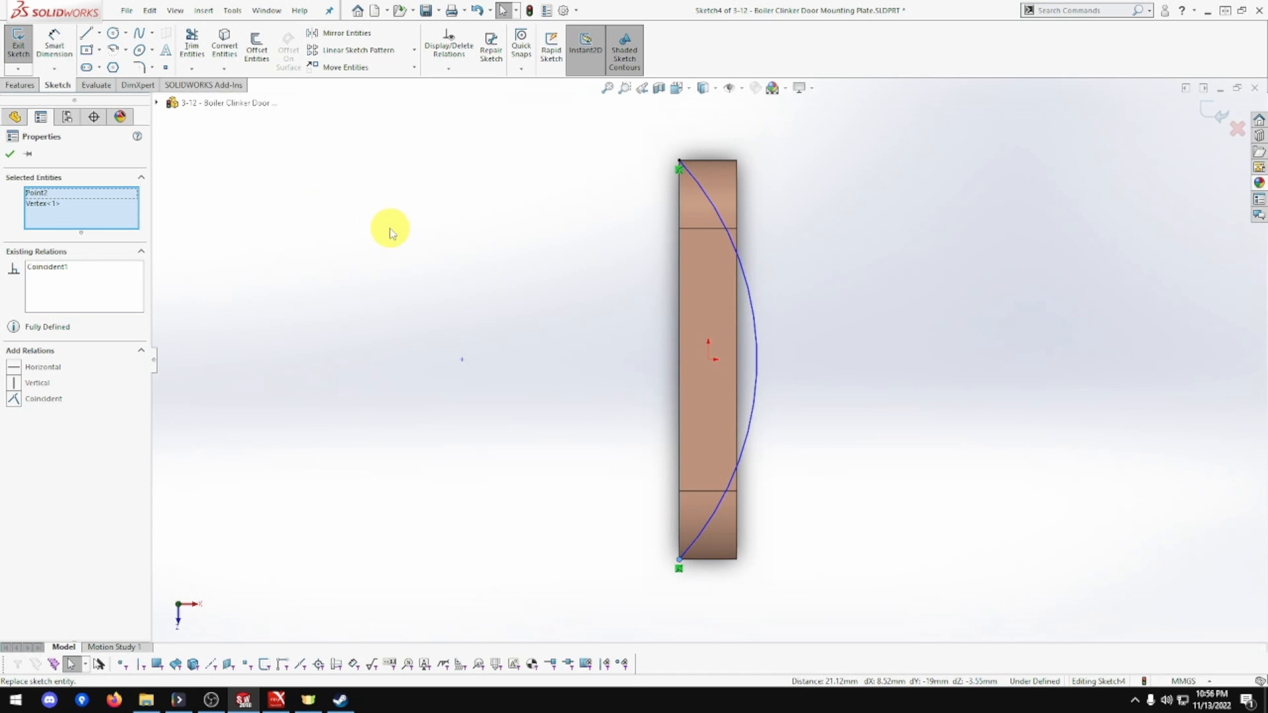
Step: Dimension the arc's radius as 127 mm
left_click(52, 46)
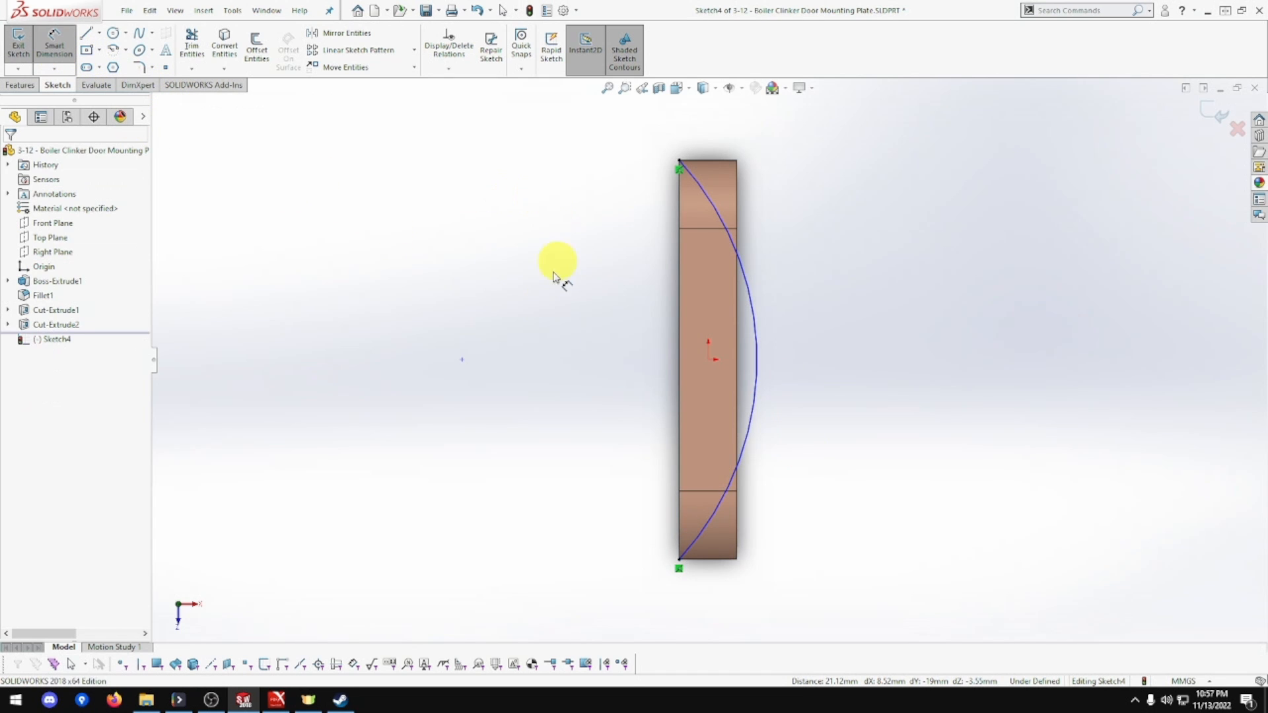
left_click(757, 332)
left_click(807, 319)
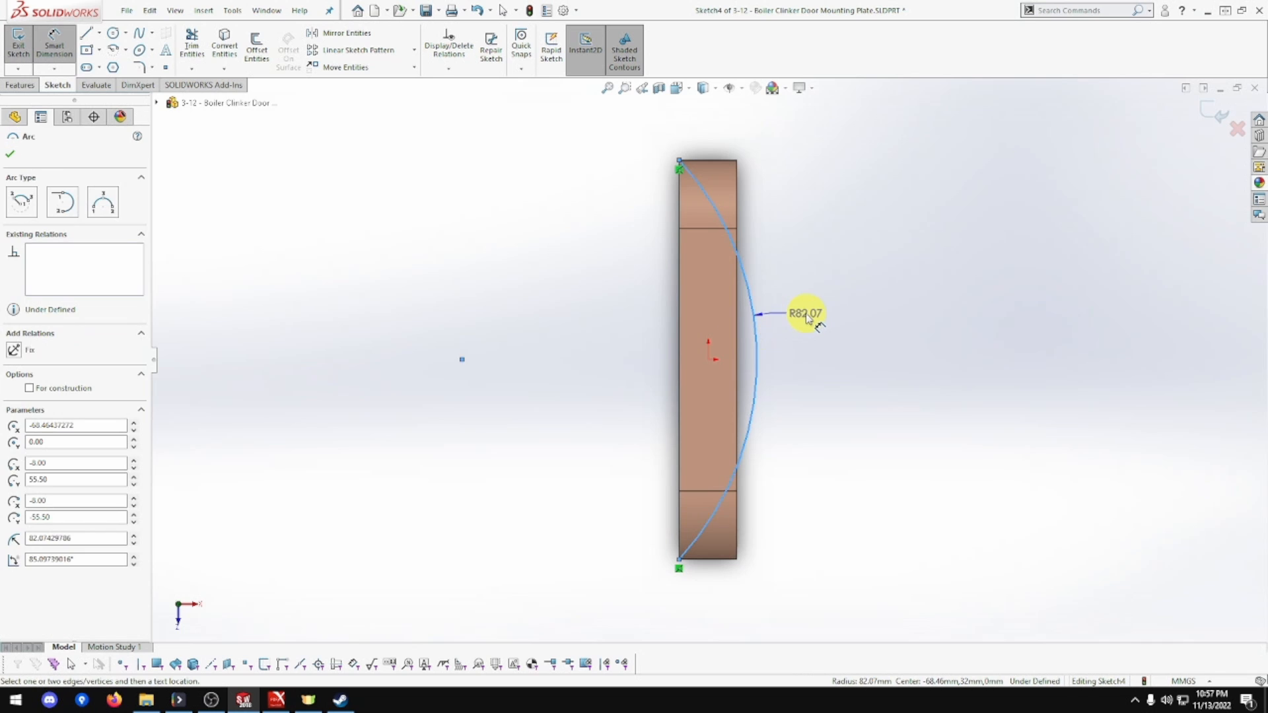
type("127")
key("Return")
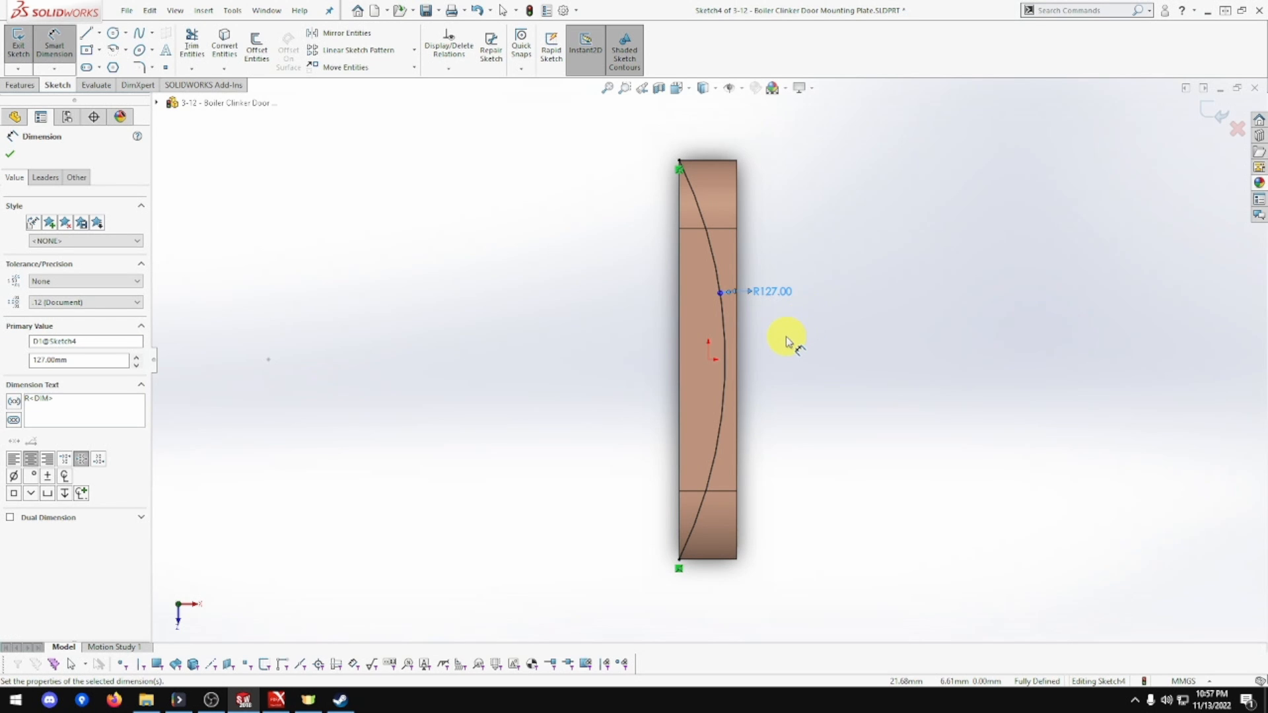
Step: Close the arc profile with a vertical line between its two endpoints along the plate's left edge
left_click(86, 33)
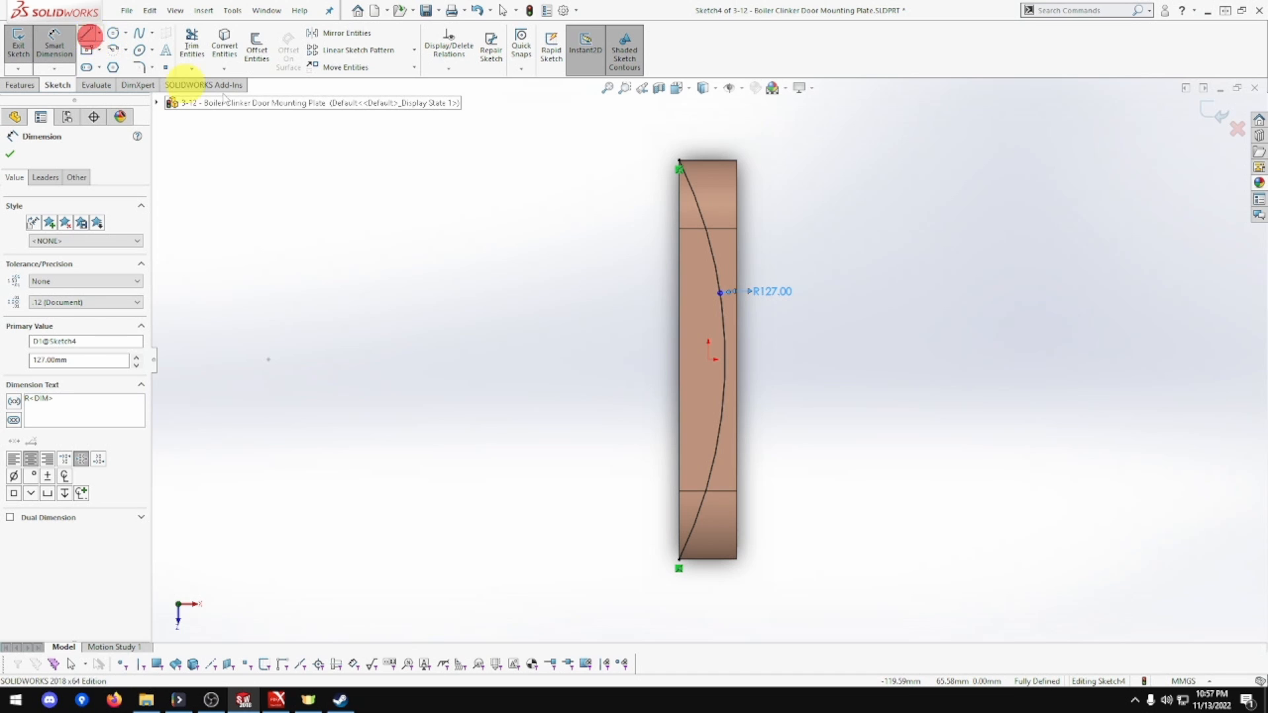
left_click(679, 165)
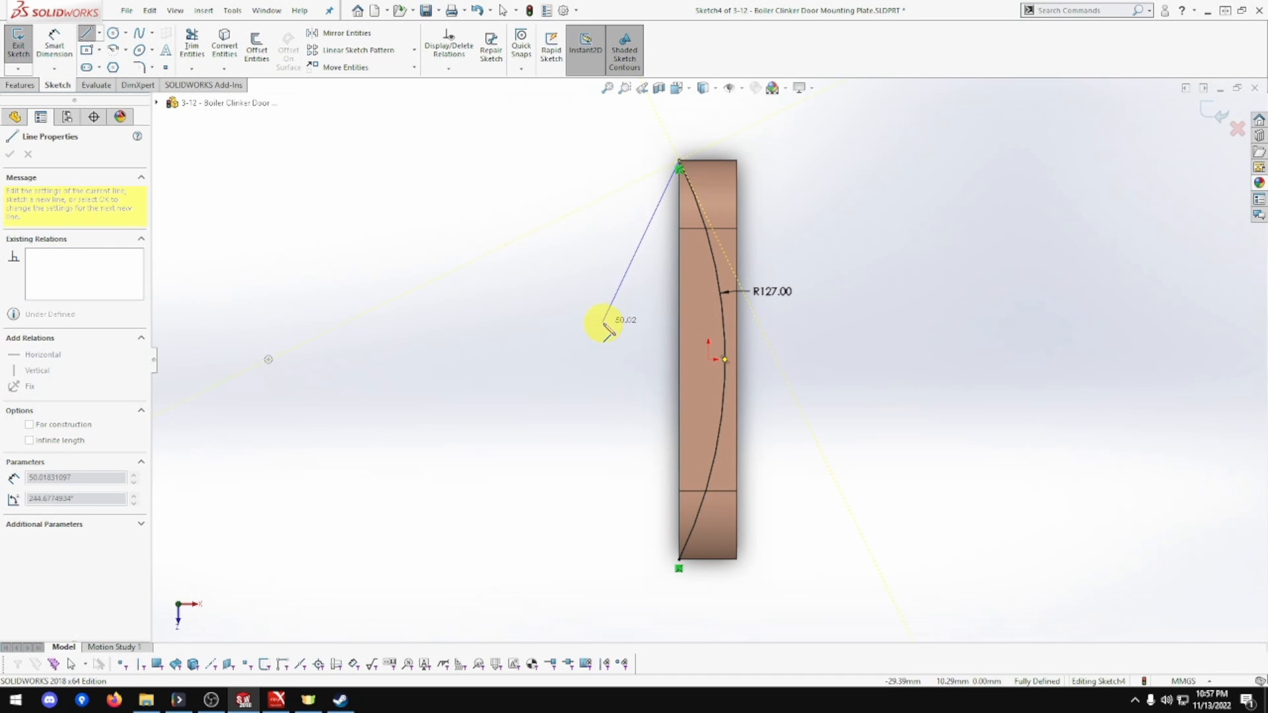
left_click(679, 559)
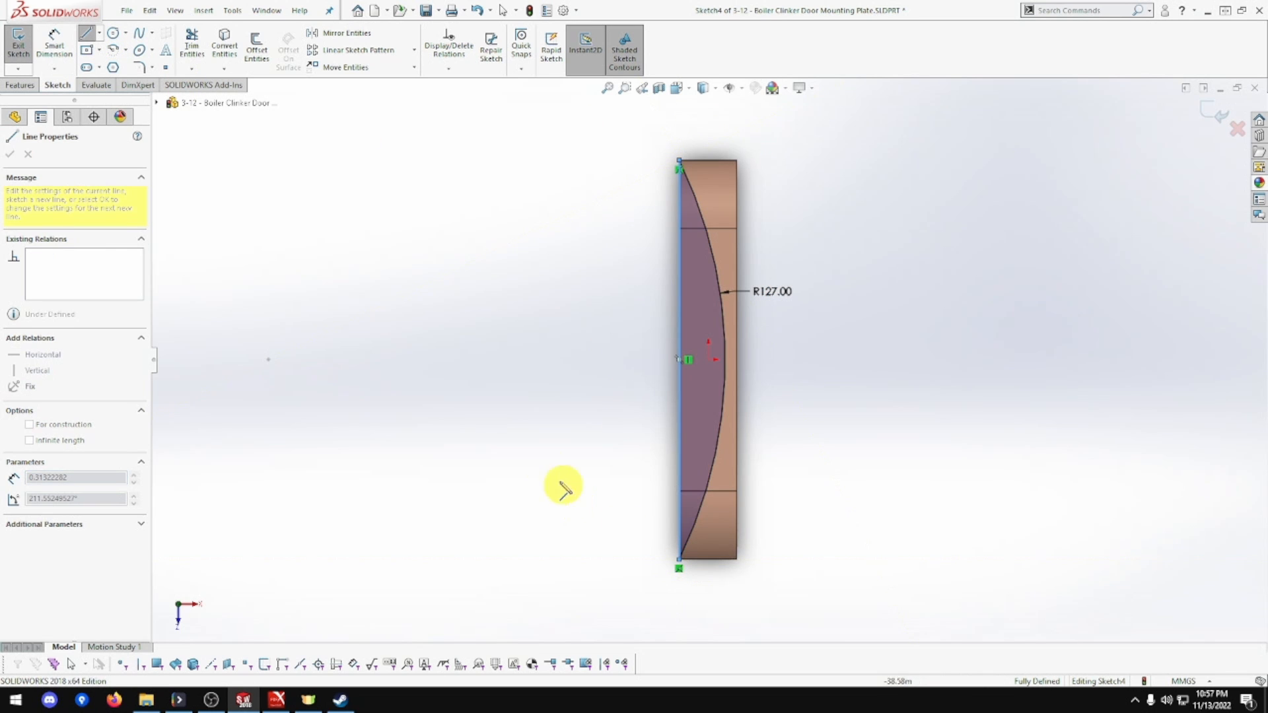
Step: Cut the closed arc profile across the plate with an Extruded Cut set to Through All
left_click(18, 86)
left_click(201, 50)
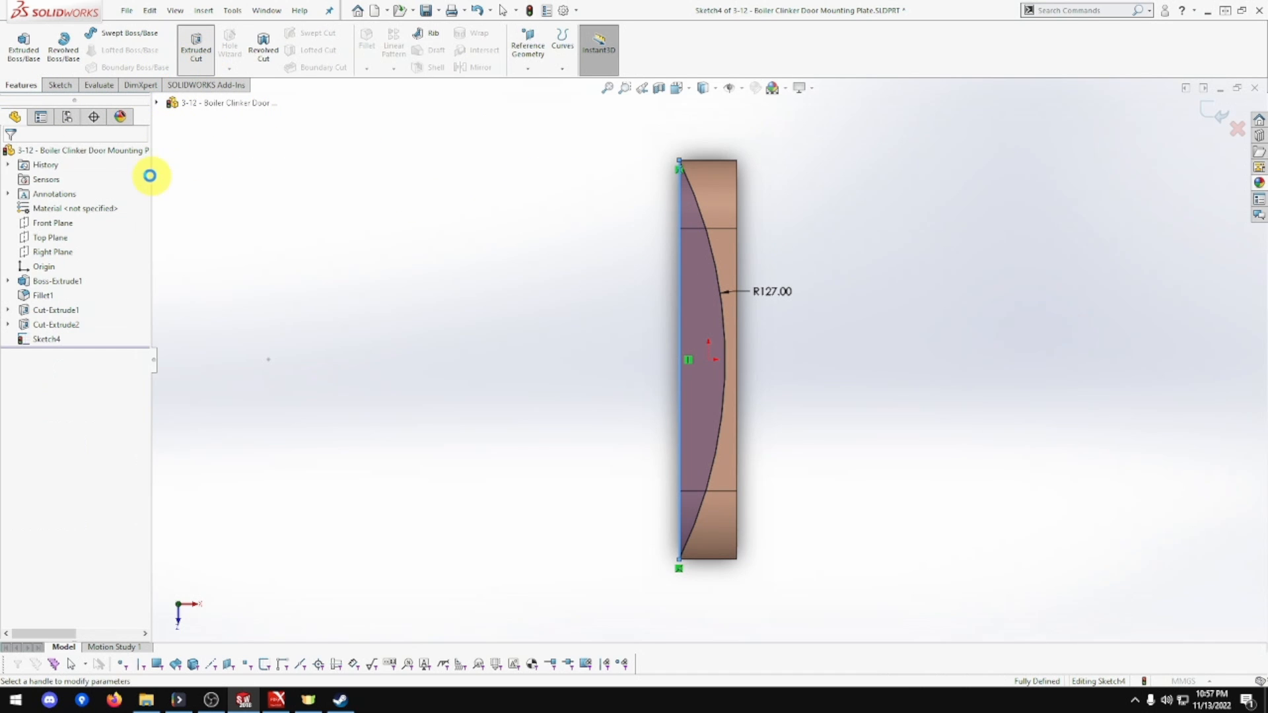
left_click(77, 233)
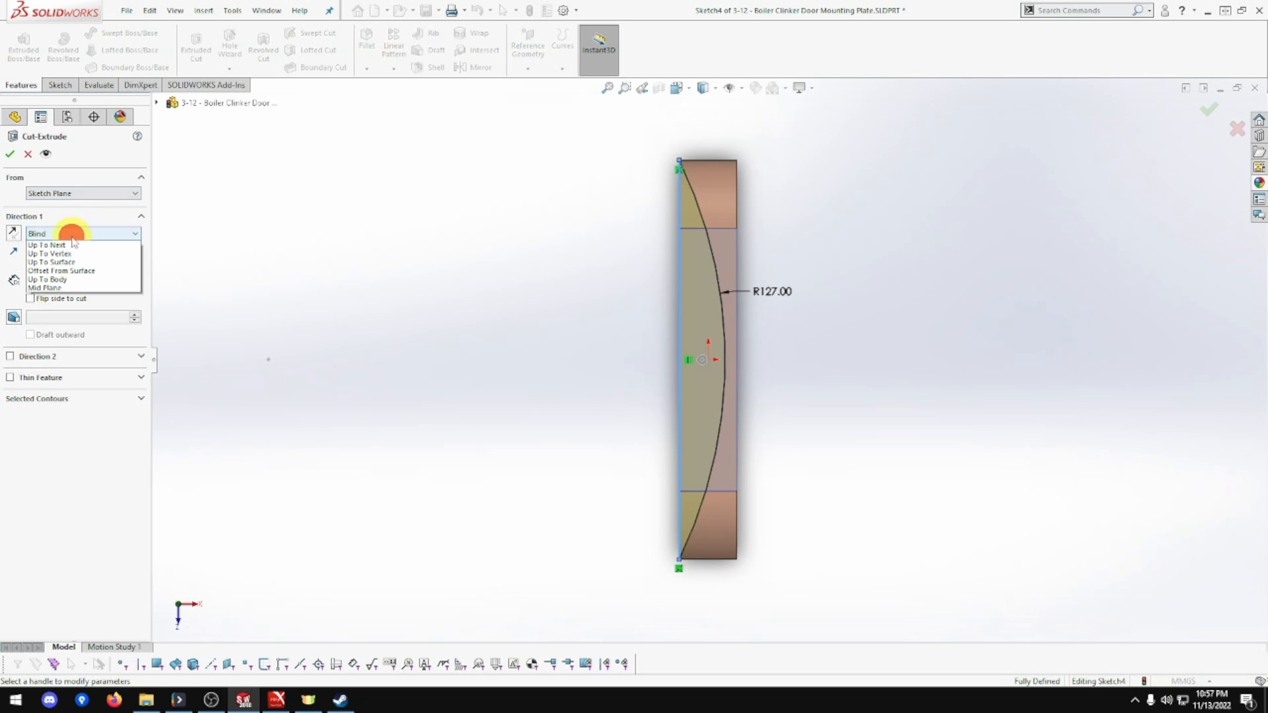
left_click(50, 244)
left_click(11, 153)
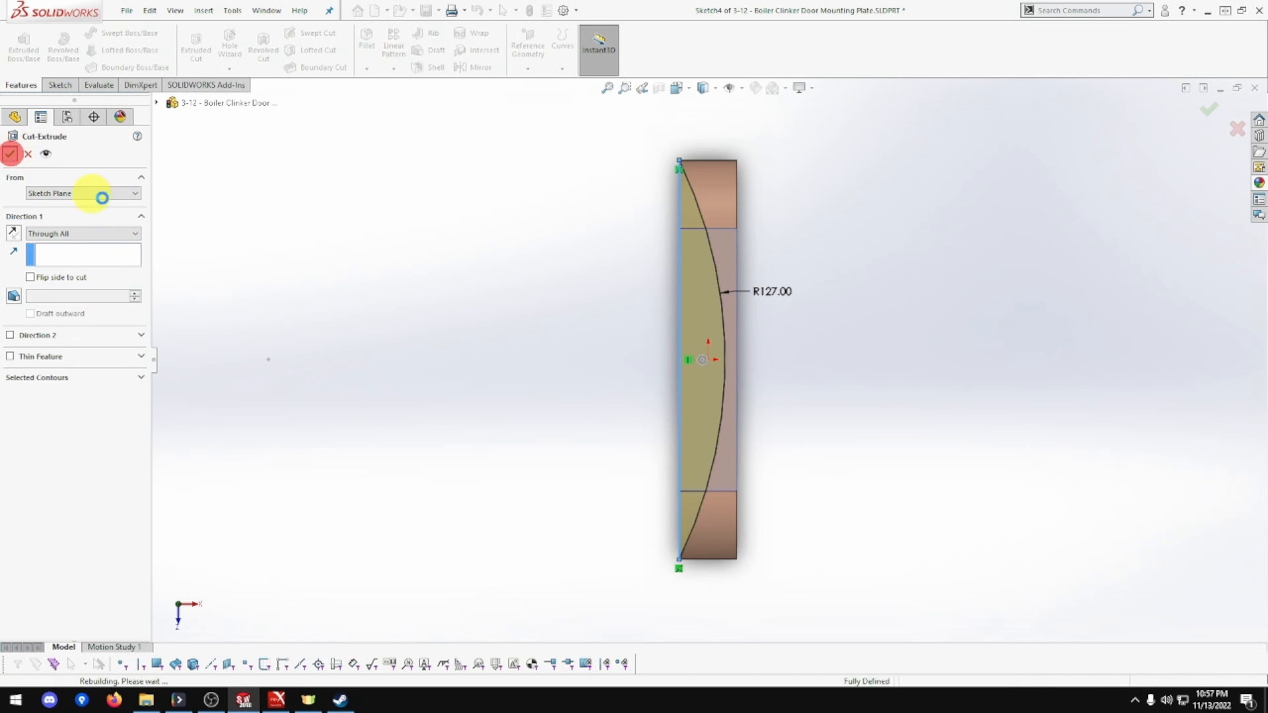
middle_click_drag(467, 325, 440, 278)
middle_click_drag(441, 276, 537, 297)
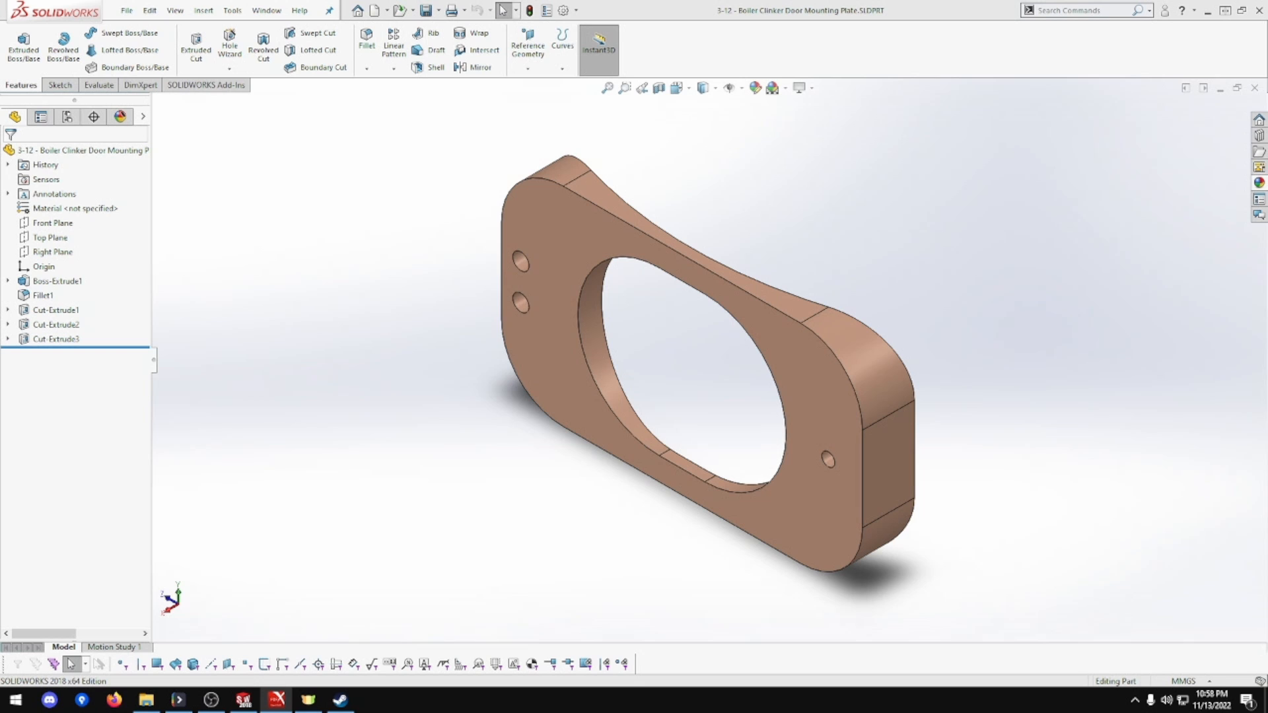